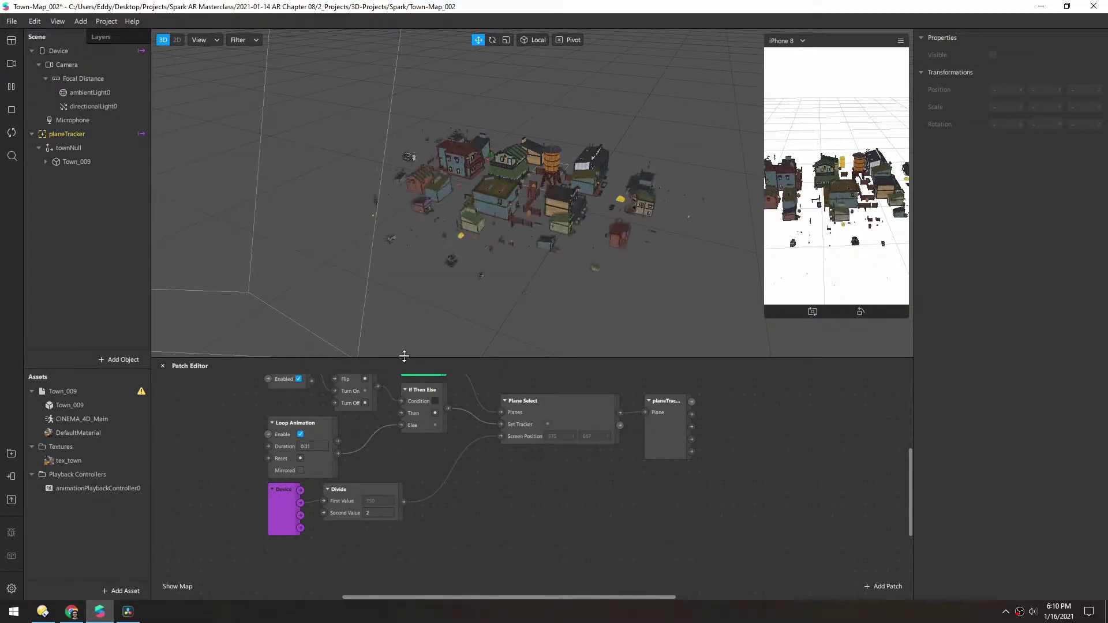
Step: Enlarge the Patch Editor area and look up the Camera Distance patch's description
{"action": "left_click_drag", "start_coordinate": [403, 356], "coordinate": [403, 251]}
{"action": "double_click", "coordinate": [478, 465]}
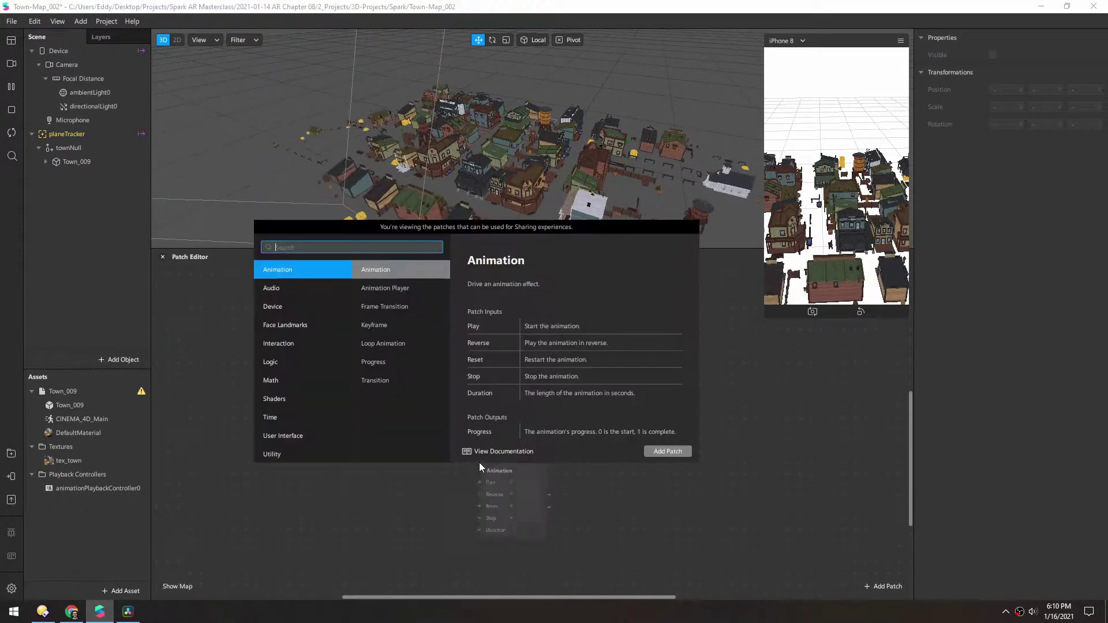
{"action": "type", "text": "cam"}
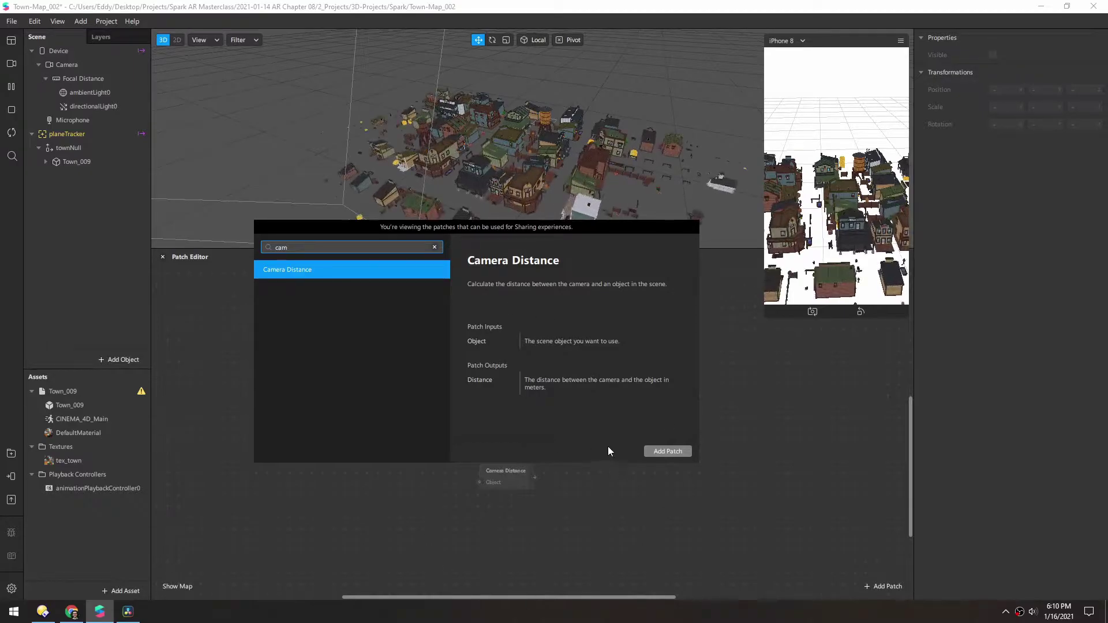
{"action": "left_click", "coordinate": [323, 523]}
Step: Add a null object under Camera in the scene and collapse the Focal Distance group
{"action": "scroll", "coordinate": [274, 493], "scroll_direction": "down", "scroll_amount": 3}
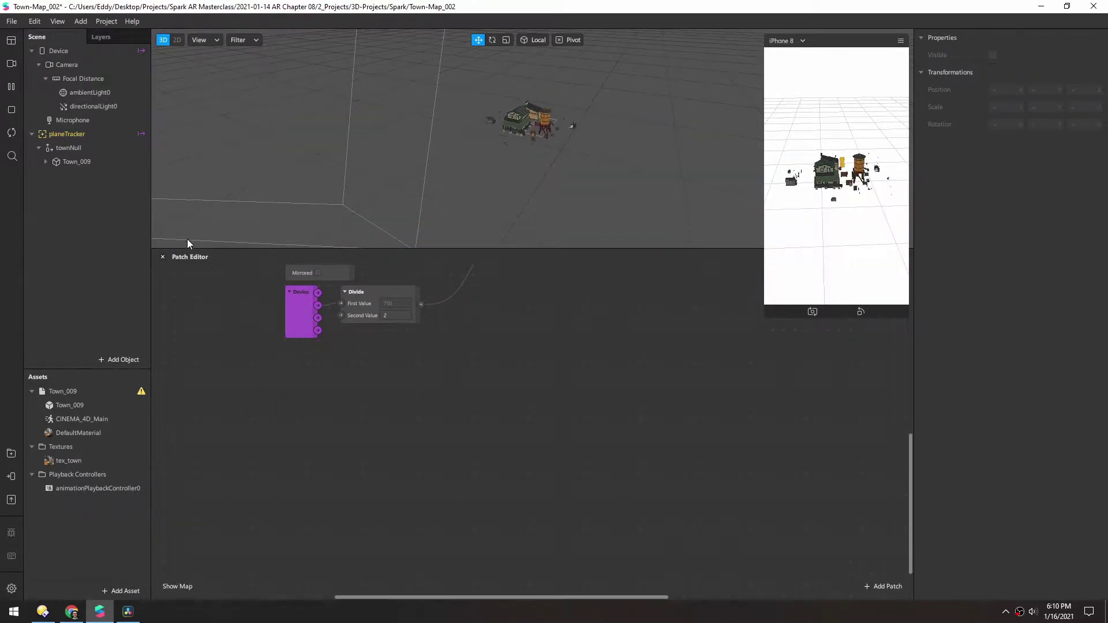
{"action": "right_click", "coordinate": [61, 64]}
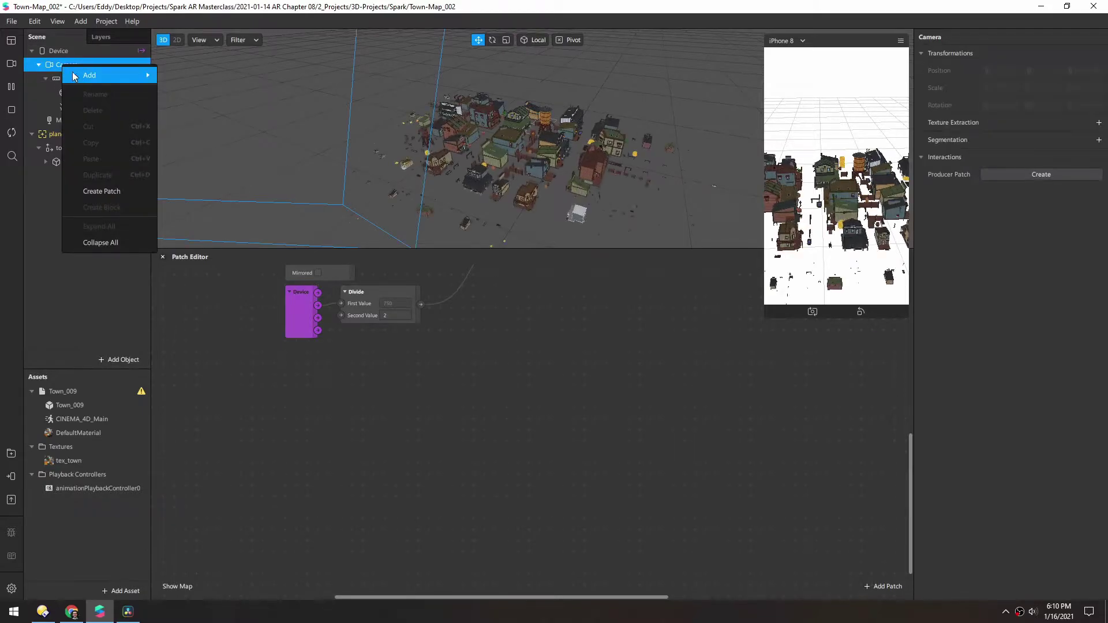
{"action": "mouse_move", "coordinate": [74, 73]}
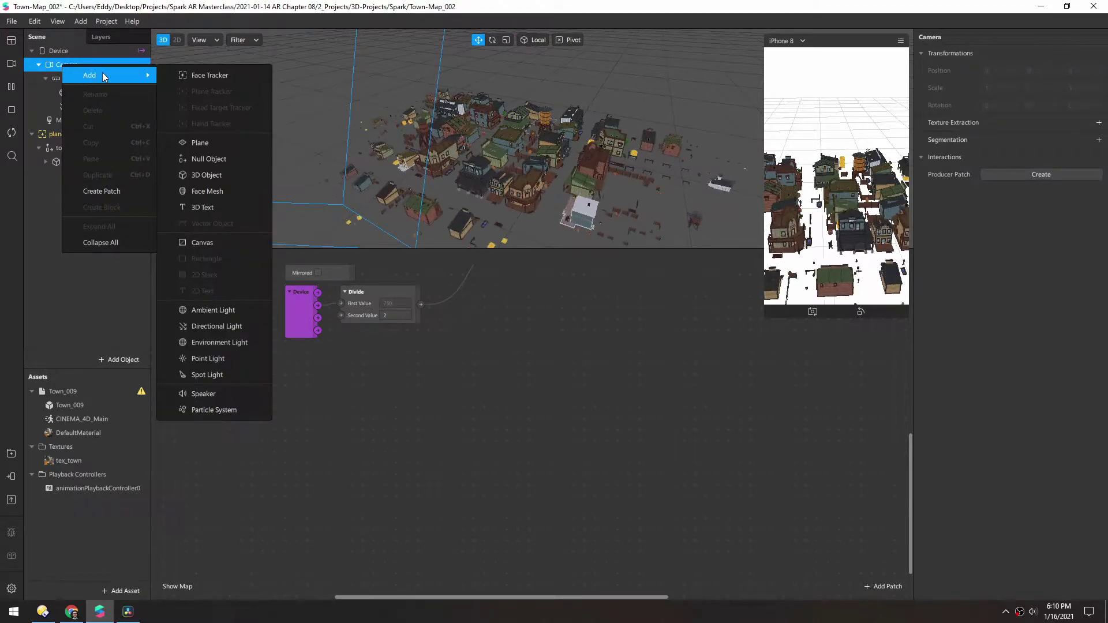
{"action": "left_click", "coordinate": [213, 158]}
{"action": "left_click", "coordinate": [45, 78]}
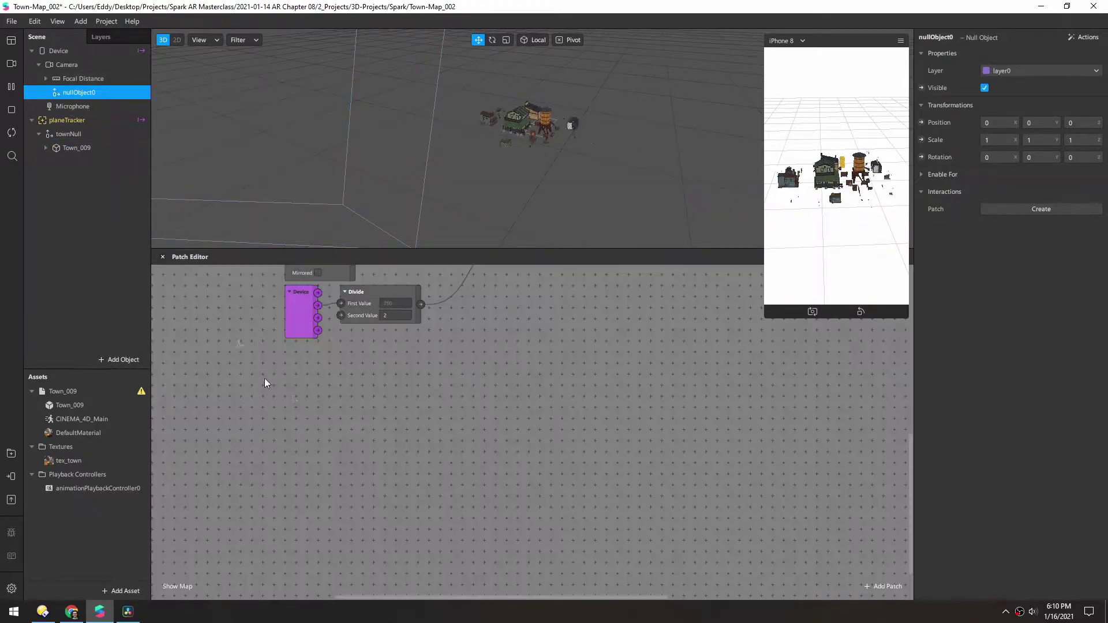
Step: Bring the new camera null into the Patch Editor as a patch and rename the null cameraPosition
{"action": "left_click_drag", "start_coordinate": [265, 379], "coordinate": [298, 411]}
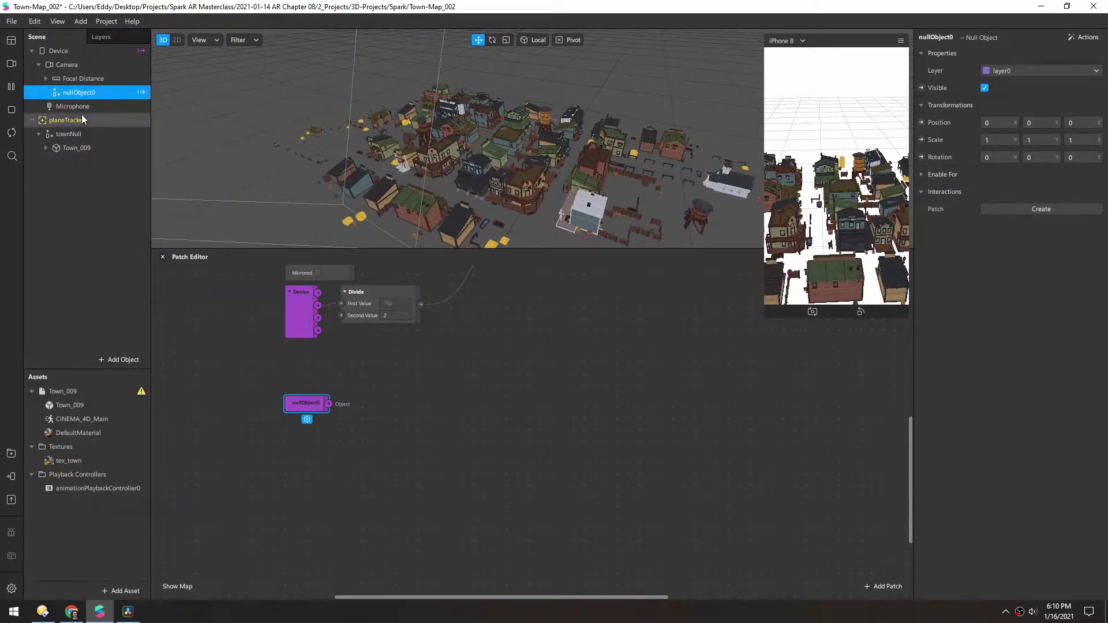
{"action": "double_click", "coordinate": [73, 94]}
{"action": "type", "text": "cameraPosition"}
{"action": "key", "text": "Return"}
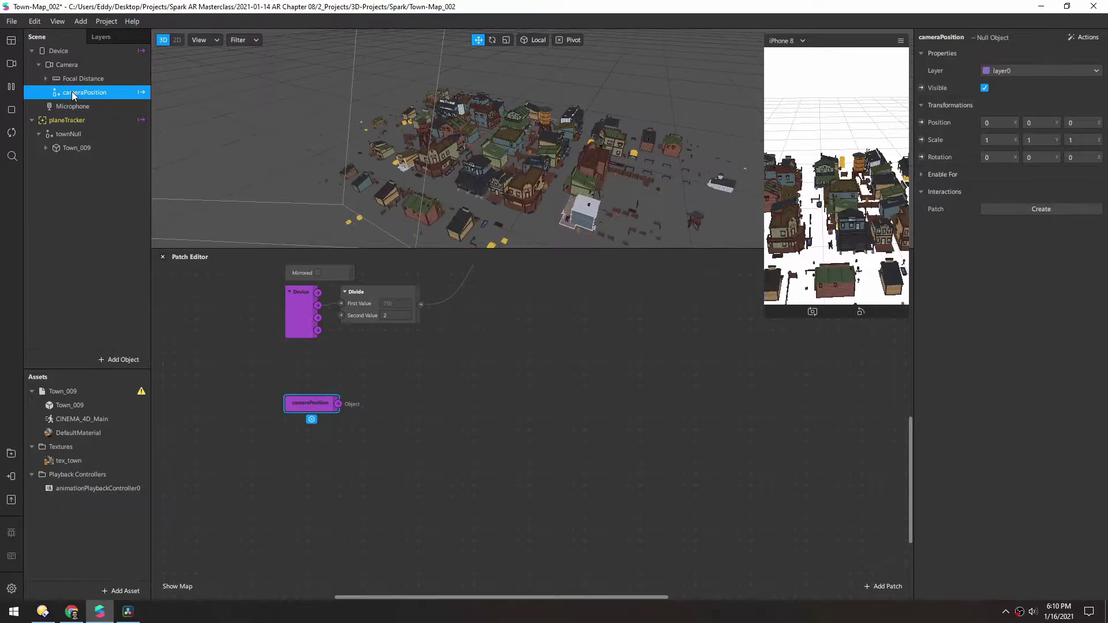
Step: Add a patch for townNull below cameraPosition, and feed the cameraPosition output into a new Global Transform patch
{"action": "left_click", "coordinate": [66, 134]}
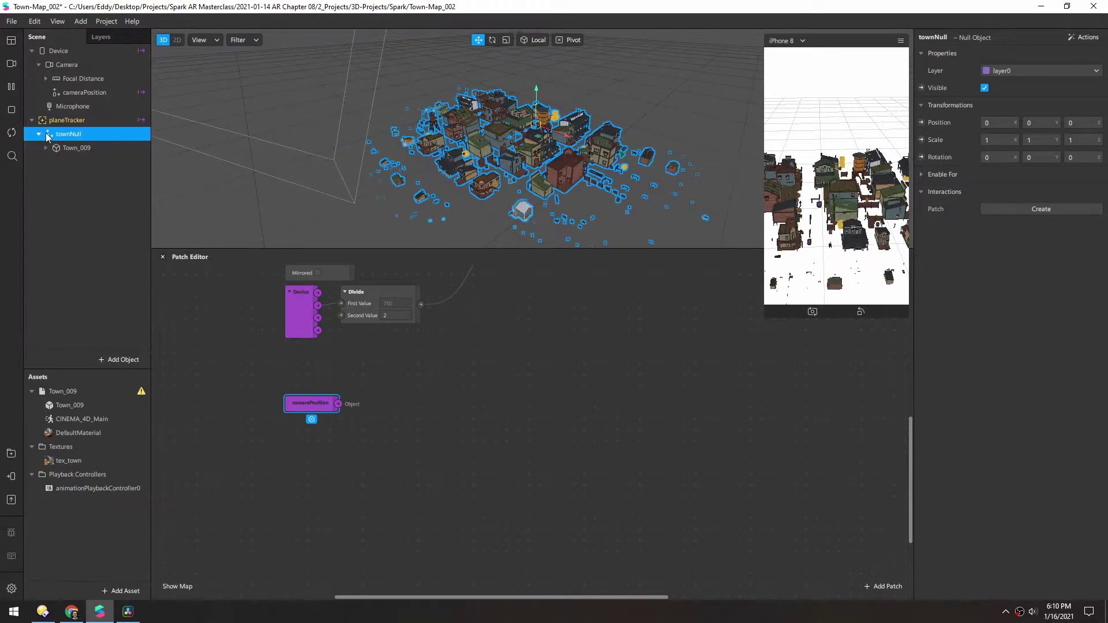
{"action": "left_click_drag", "start_coordinate": [49, 135], "coordinate": [293, 466]}
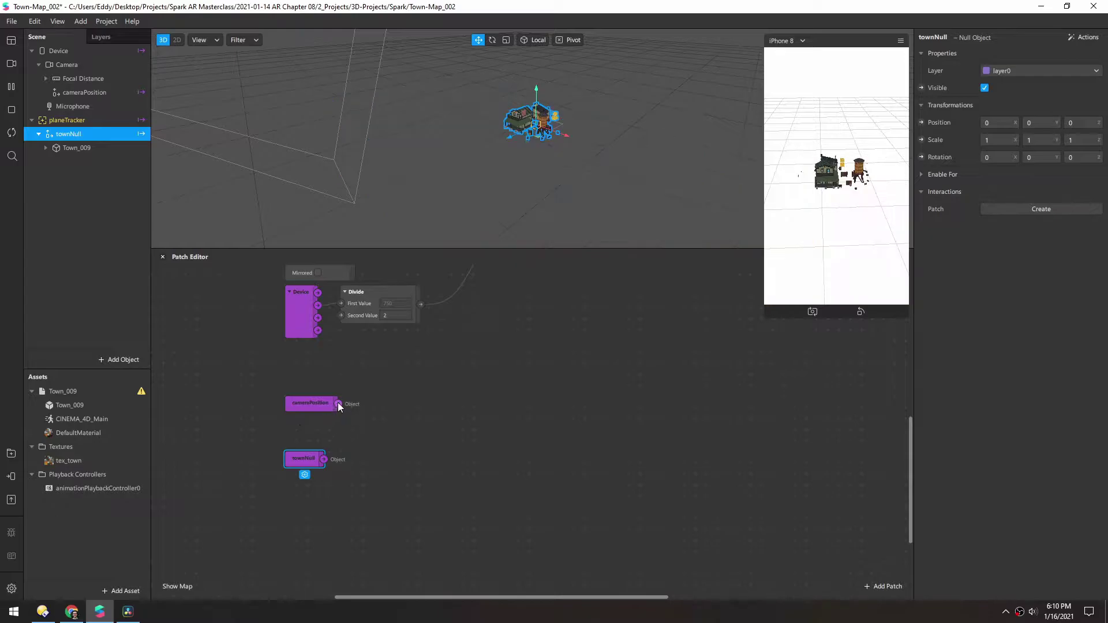
{"action": "left_click_drag", "start_coordinate": [338, 403], "coordinate": [385, 398]}
{"action": "type", "text": "global"}
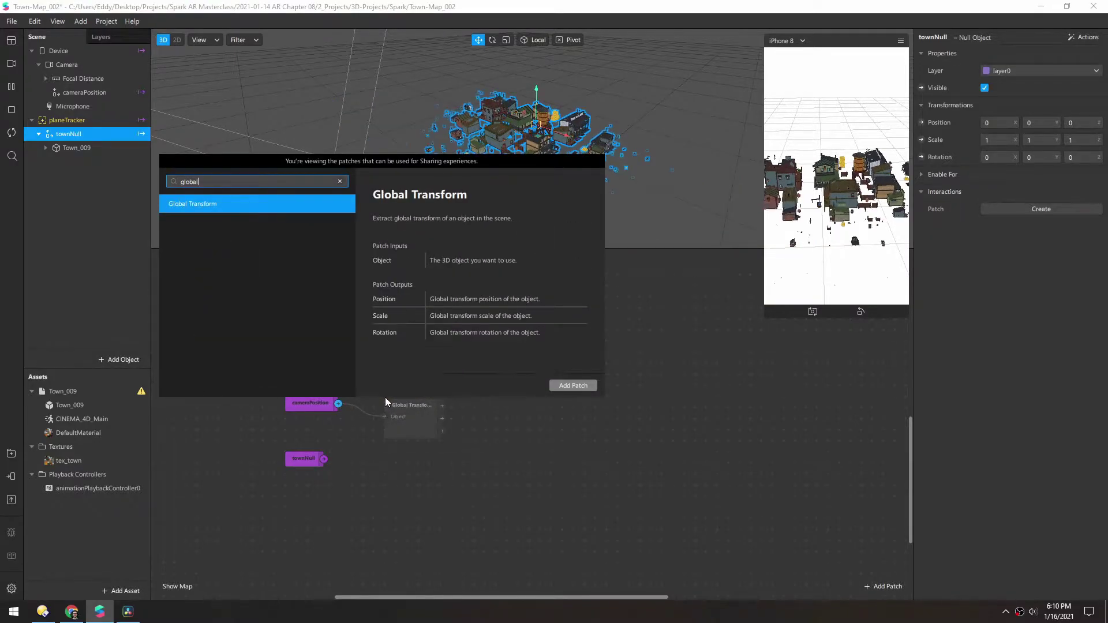
{"action": "key", "text": "Return"}
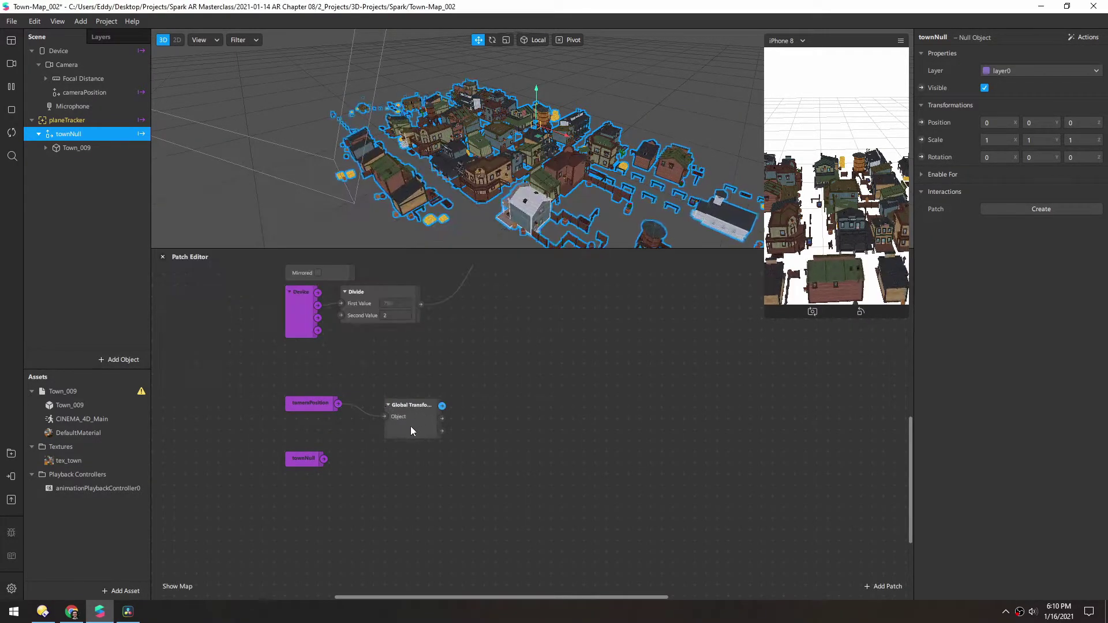
Step: Duplicate the Global Transform patch for the townNull patch and clear the stray scene objects pasted with it
{"action": "key", "text": "ctrl+c"}
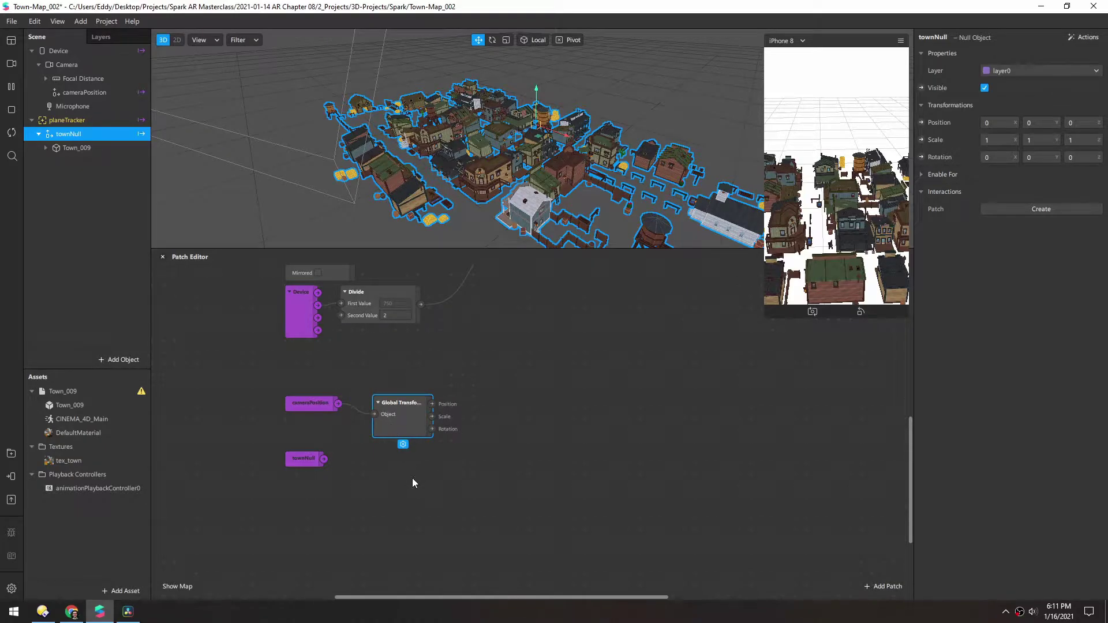
{"action": "key", "text": "ctrl+v"}
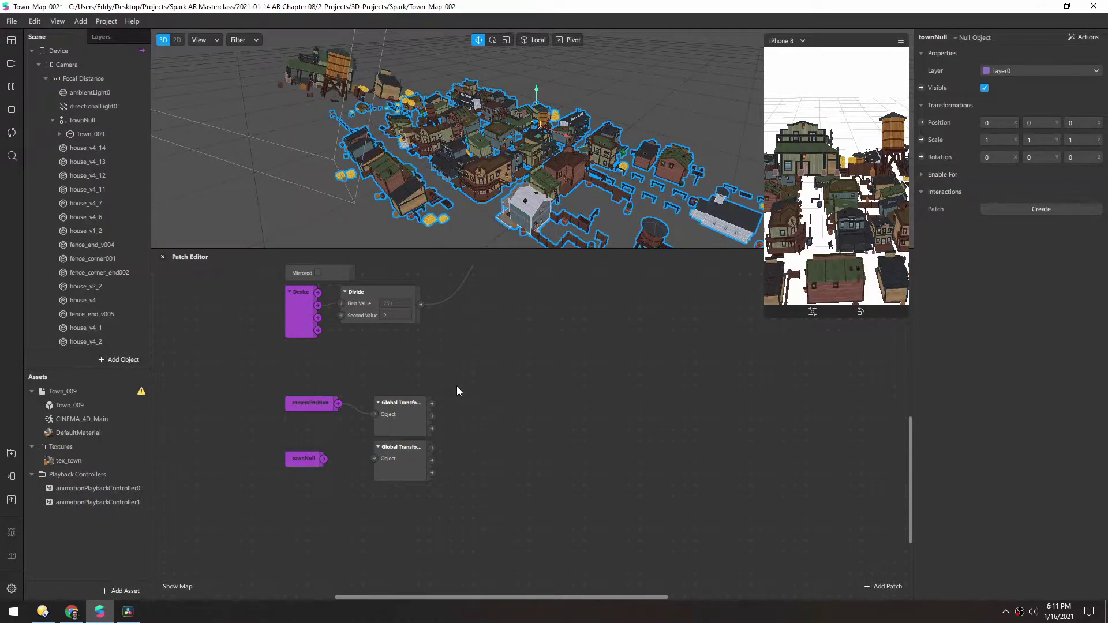
{"action": "scroll", "coordinate": [81, 174], "scroll_direction": "down", "scroll_amount": 3}
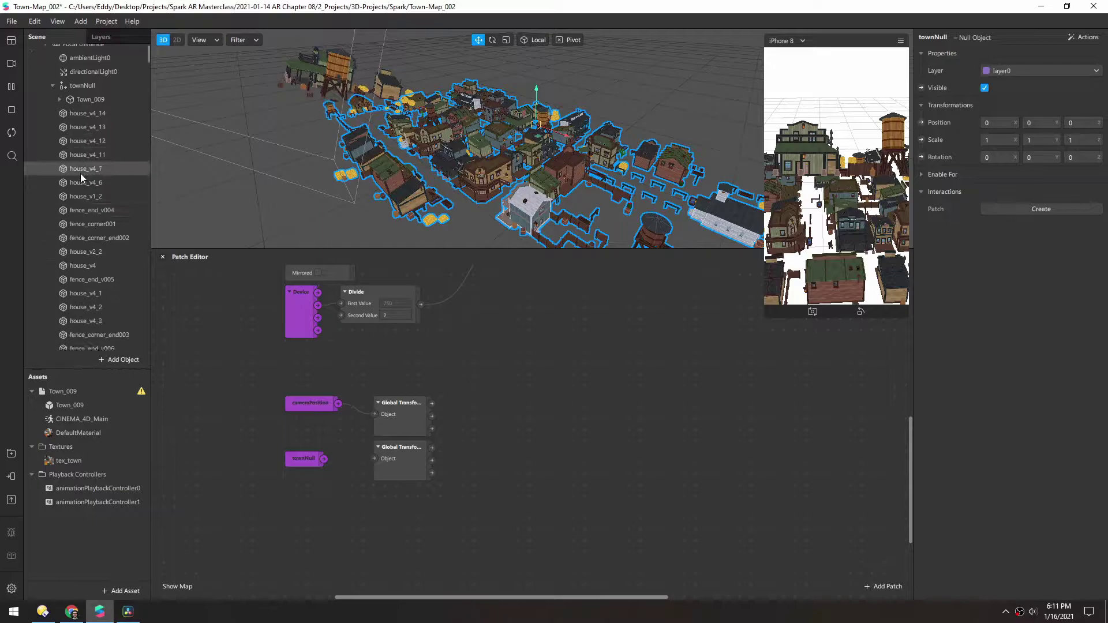
{"action": "scroll", "coordinate": [82, 168], "scroll_direction": "up", "scroll_amount": 3}
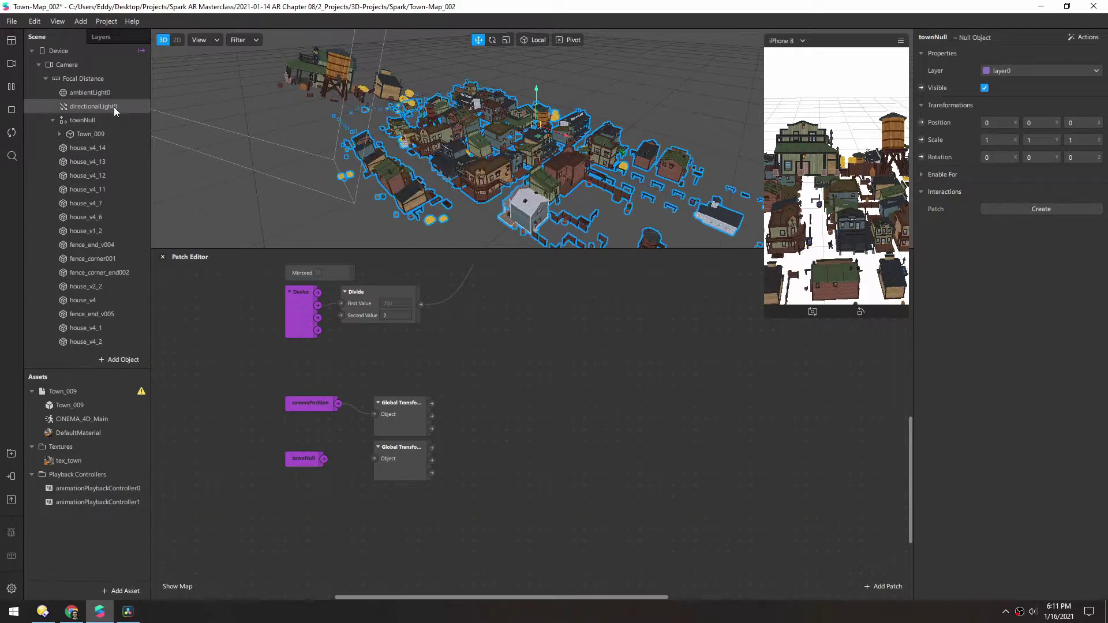
{"action": "left_click", "coordinate": [82, 119]}
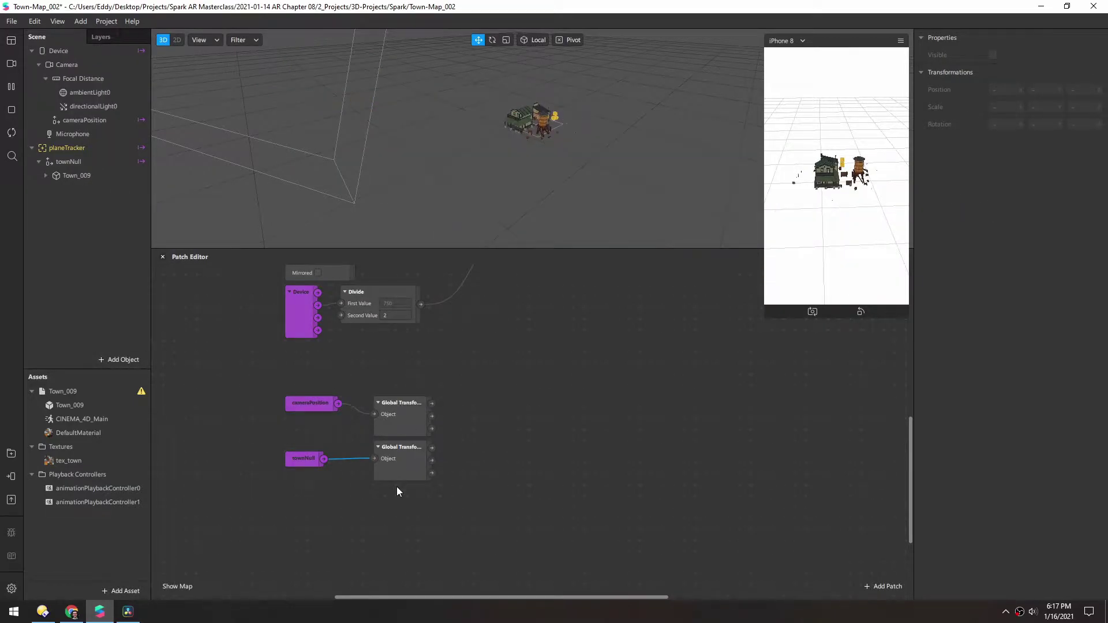
Step: Connect the cameraPosition Global Transform's Position output to a new Distance patch and set its type to Vector 3
{"action": "left_click_drag", "start_coordinate": [431, 403], "coordinate": [481, 418]}
{"action": "type", "text": "dist"}
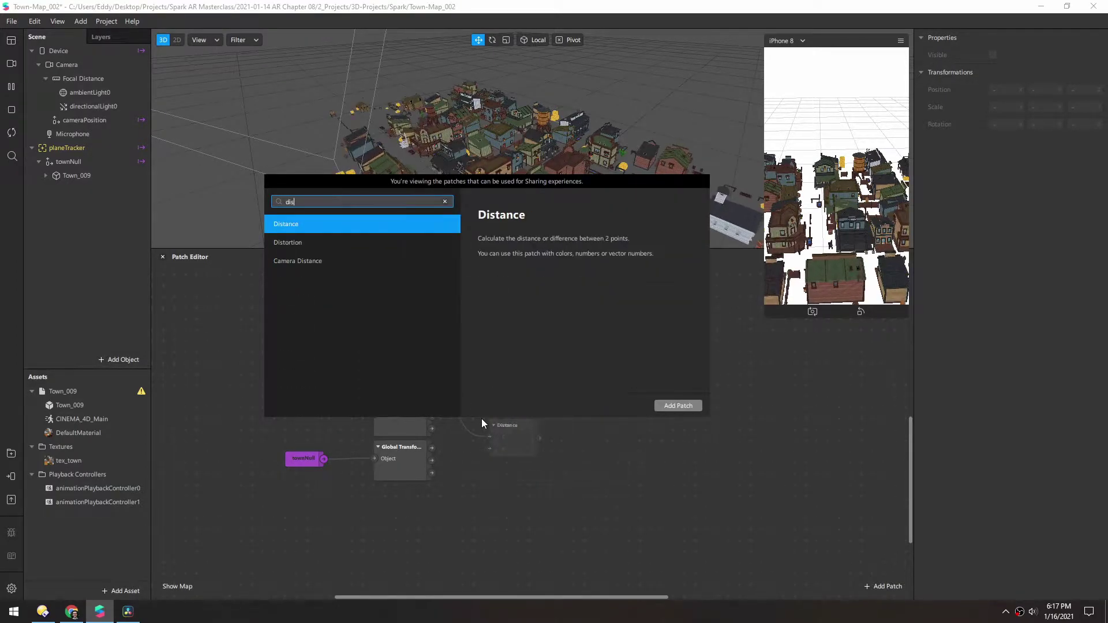
{"action": "key", "text": "Return"}
{"action": "left_click", "coordinate": [502, 425]}
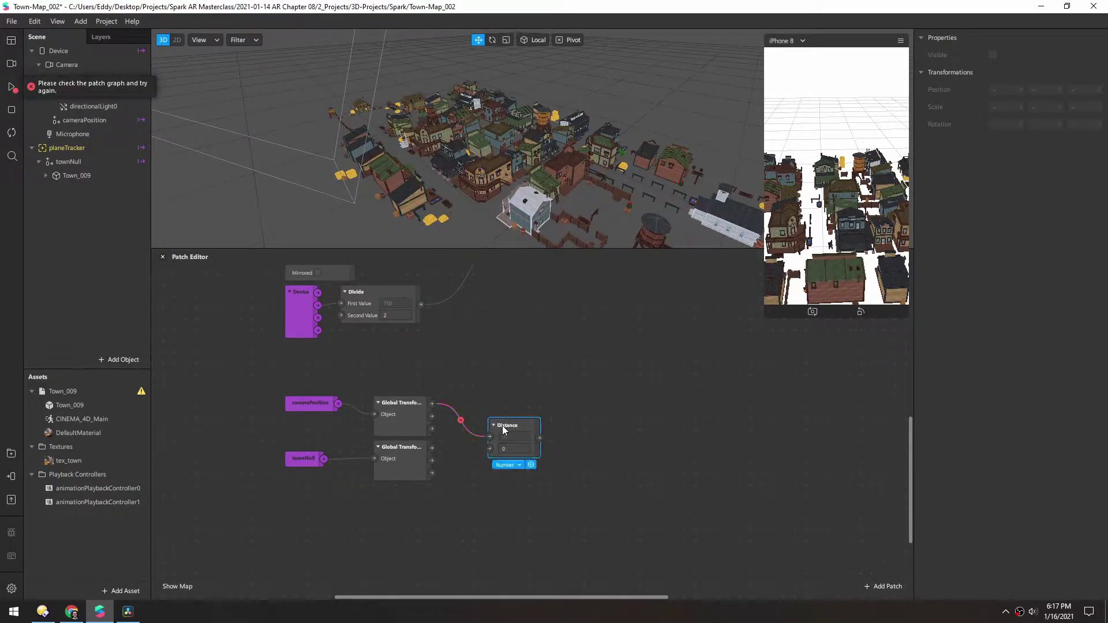
{"action": "left_click", "coordinate": [502, 464]}
{"action": "left_click", "coordinate": [522, 526]}
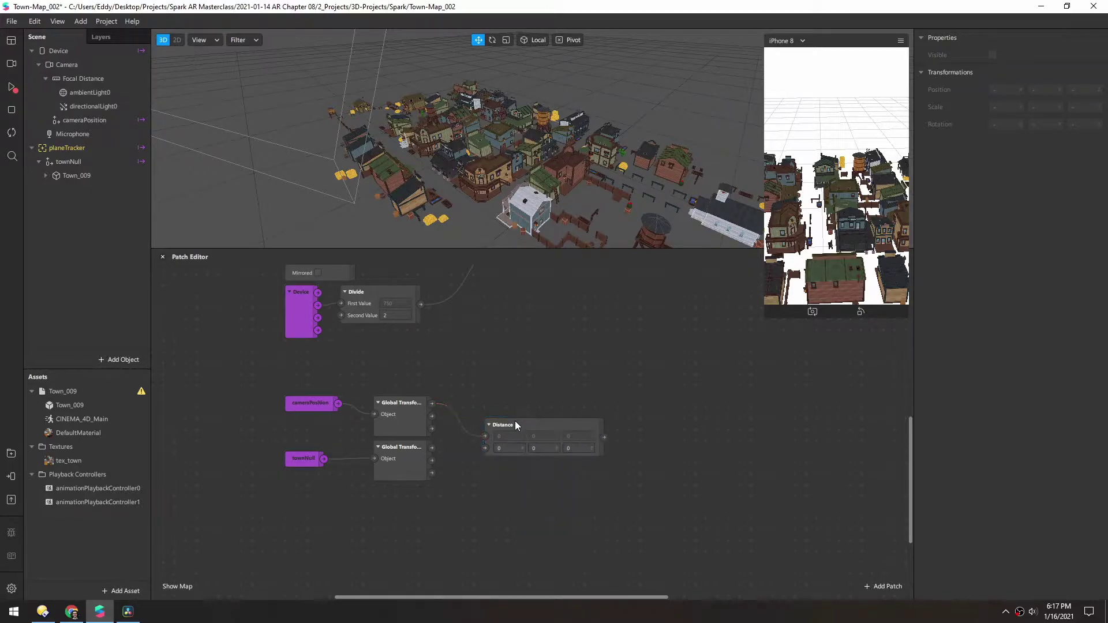
Step: Connect the townNull Global Transform's Position output to the Distance patch's second input and check the Distance output
{"action": "left_click", "coordinate": [505, 425]}
{"action": "left_click_drag", "start_coordinate": [432, 448], "coordinate": [473, 410]}
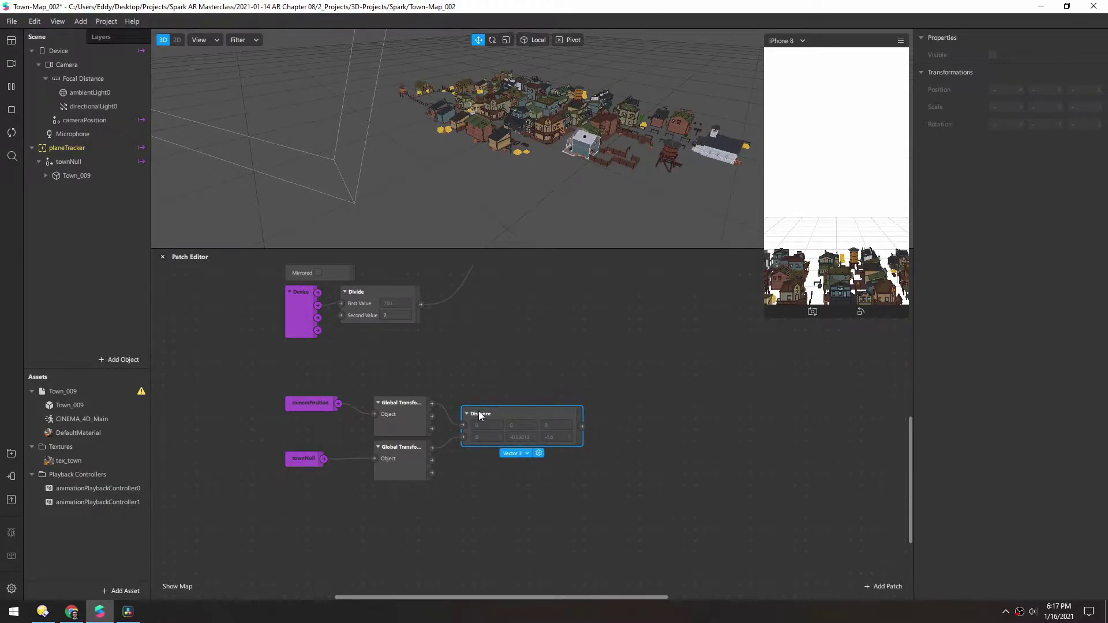
{"action": "left_click", "coordinate": [580, 427]}
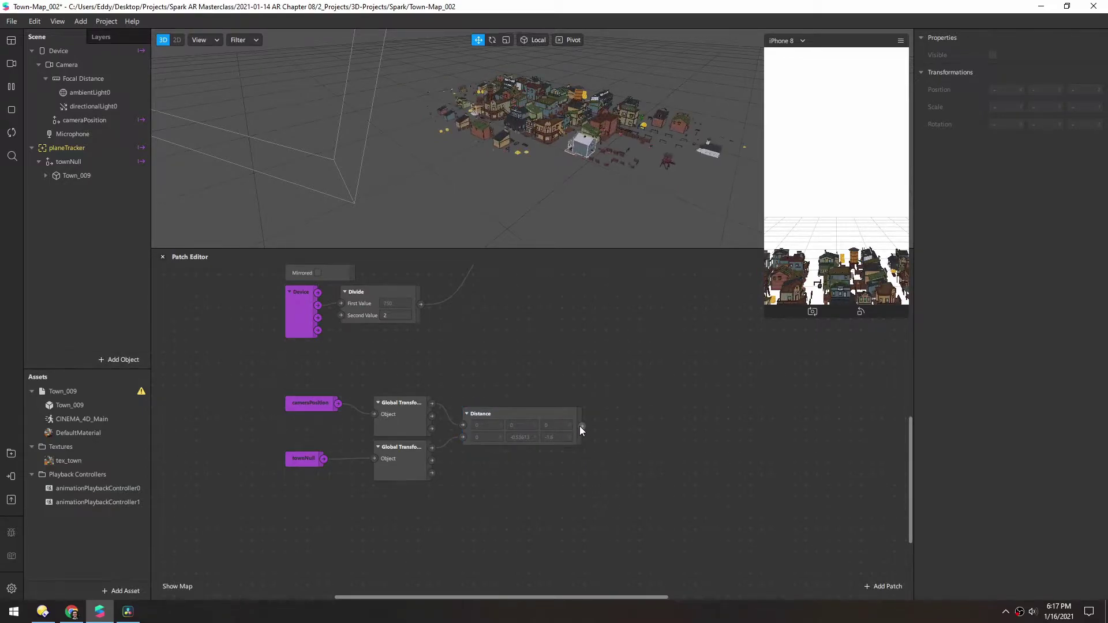
{"action": "left_click", "coordinate": [581, 427]}
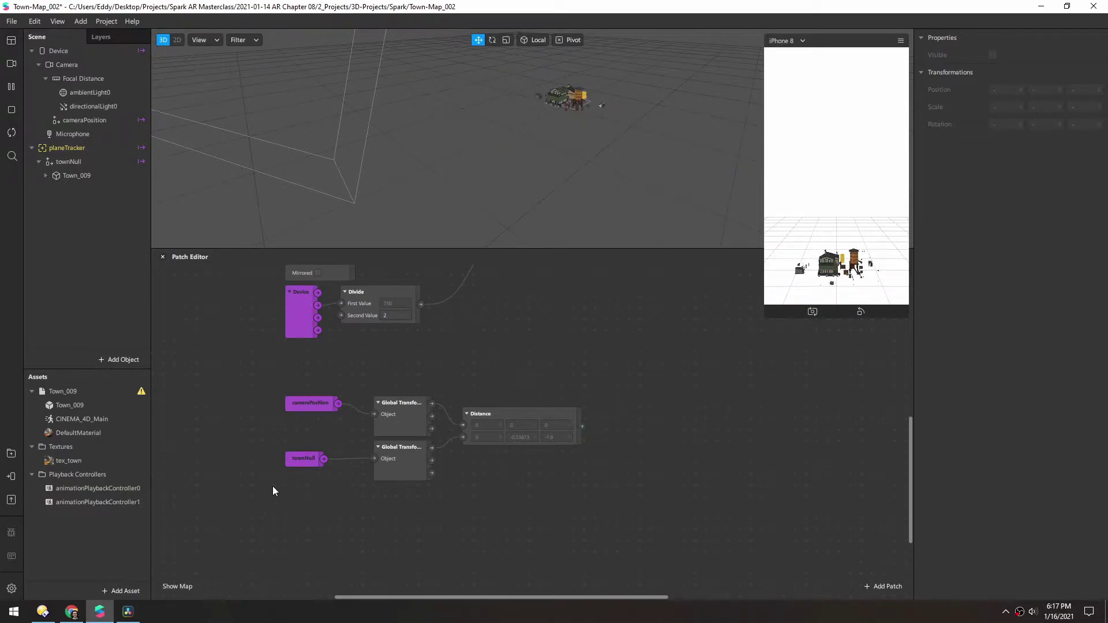
Step: Add an Animation Player patch beside the Distance patch and connect the Distance output to its Progress input
{"action": "left_click", "coordinate": [93, 488]}
{"action": "double_click", "coordinate": [650, 432]}
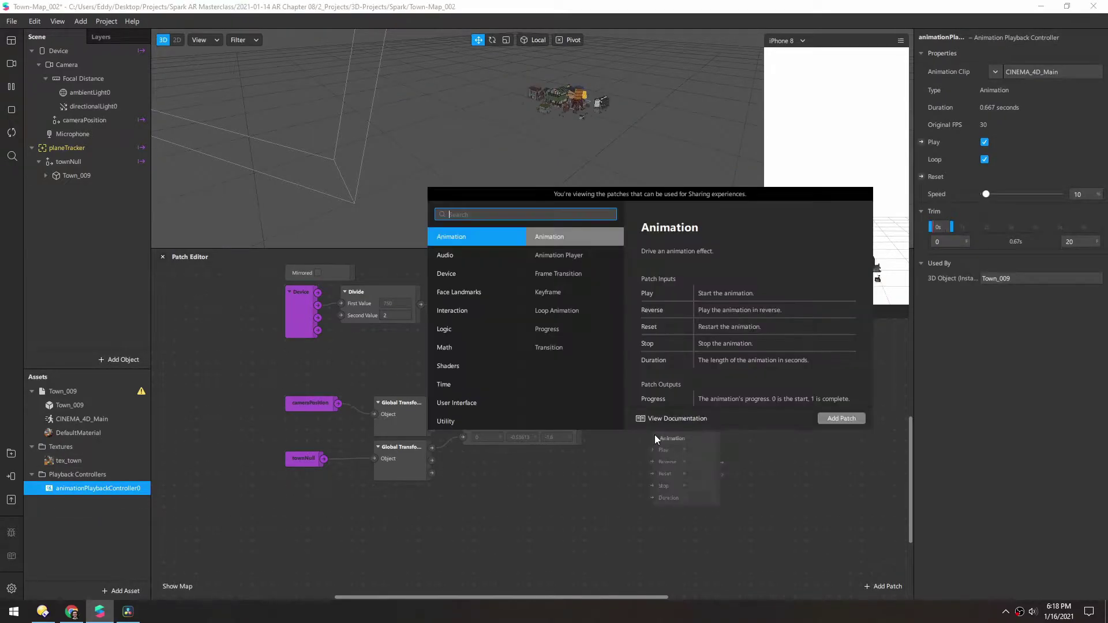
{"action": "type", "text": "anim"}
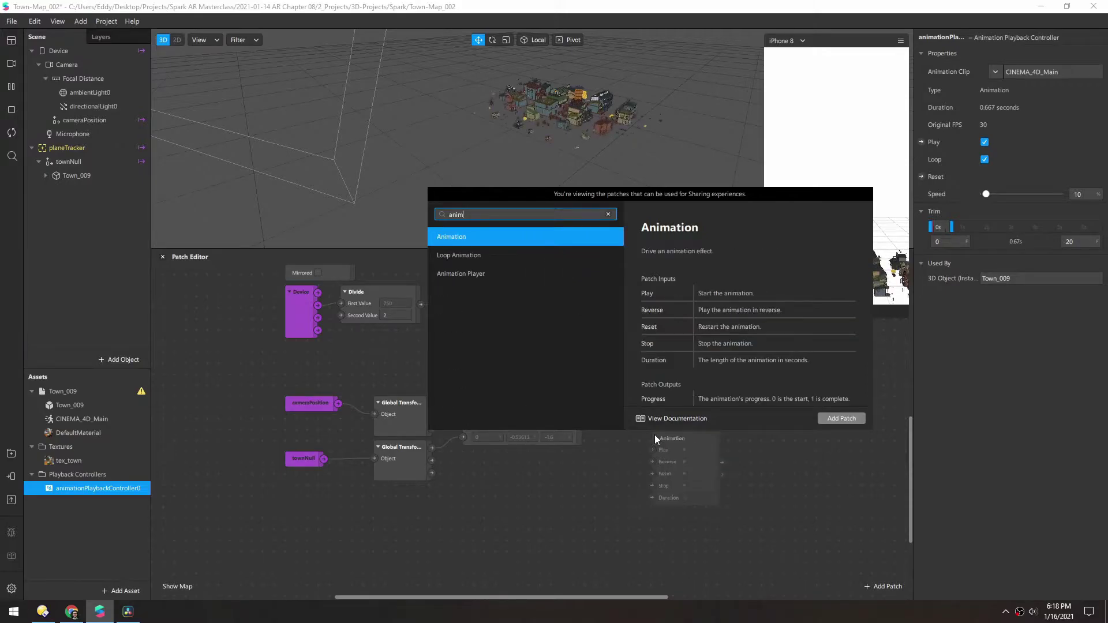
{"action": "left_click", "coordinate": [486, 276]}
{"action": "left_click", "coordinate": [819, 418]}
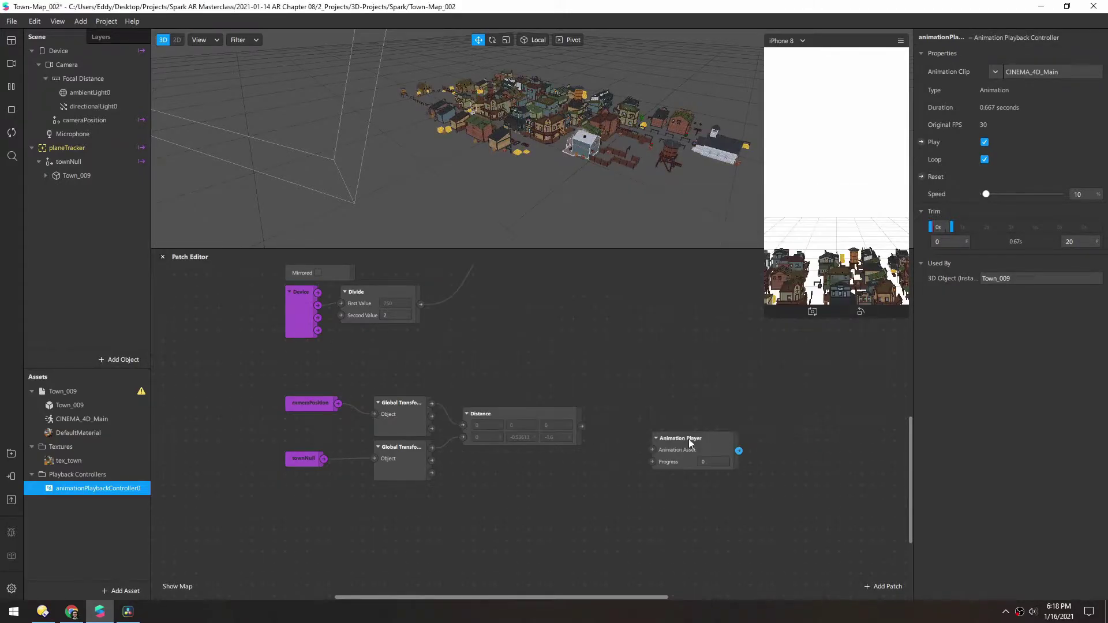
{"action": "left_click_drag", "start_coordinate": [673, 438], "coordinate": [686, 397]}
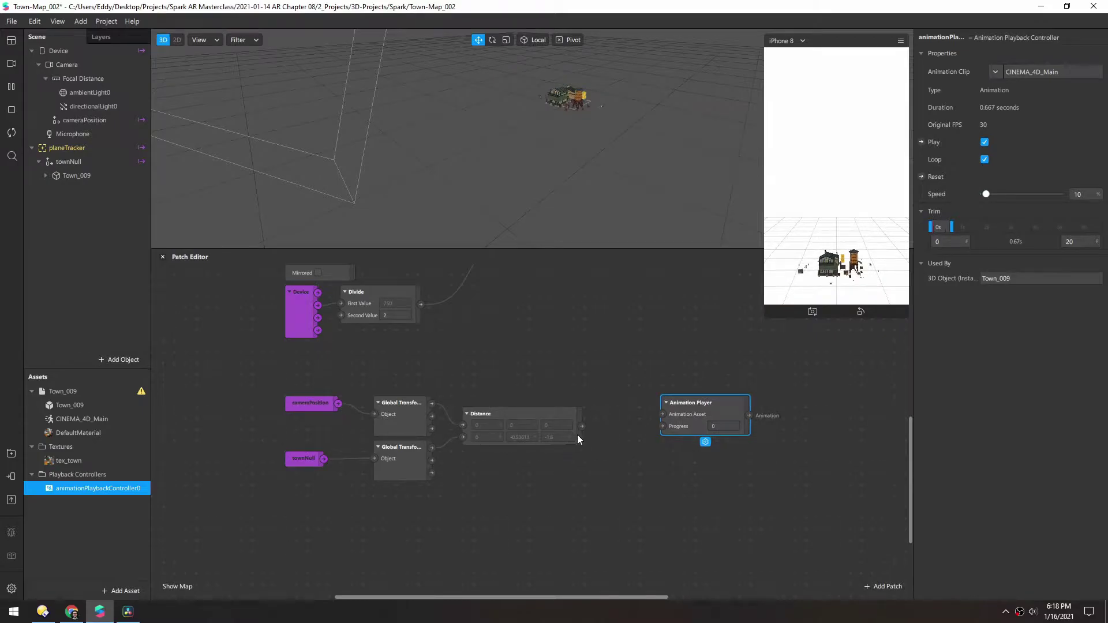
{"action": "left_click_drag", "start_coordinate": [581, 426], "coordinate": [655, 379]}
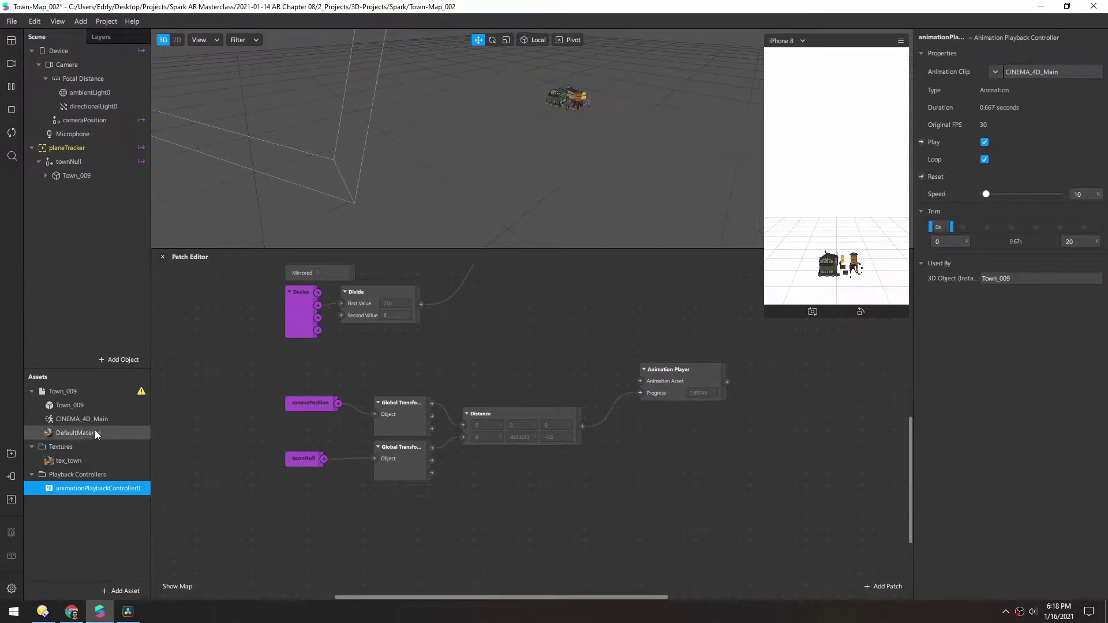
Step: Add the CINEMA_4D_Main animation as a patch, connect it to the Animation Player's Animation Asset input, and tidy both patches
{"action": "left_click", "coordinate": [69, 418]}
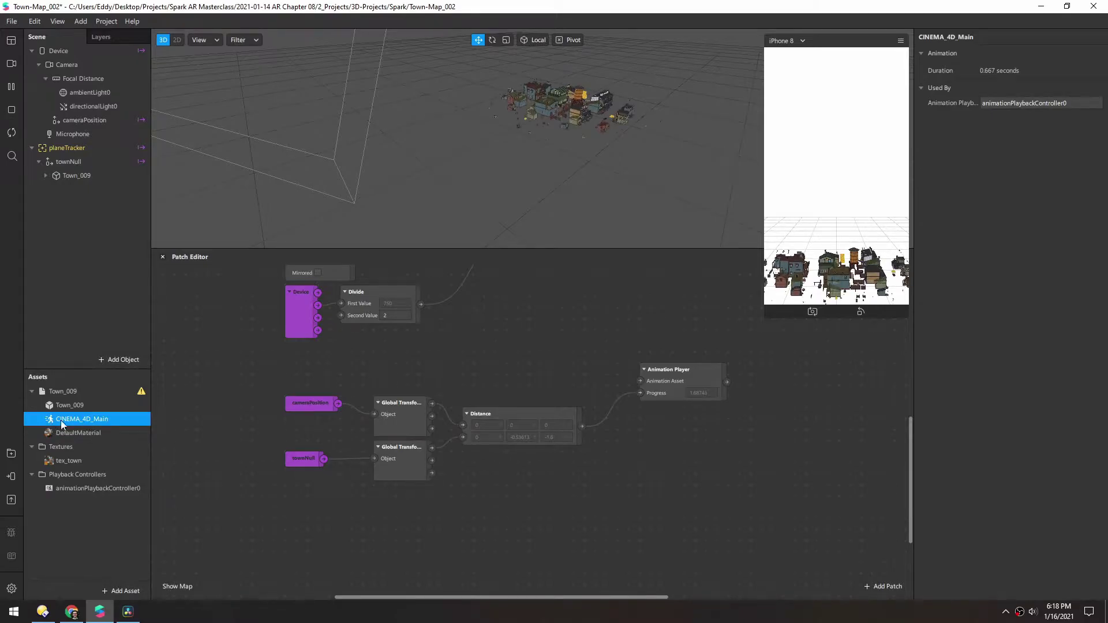
{"action": "left_click_drag", "start_coordinate": [71, 422], "coordinate": [512, 367]}
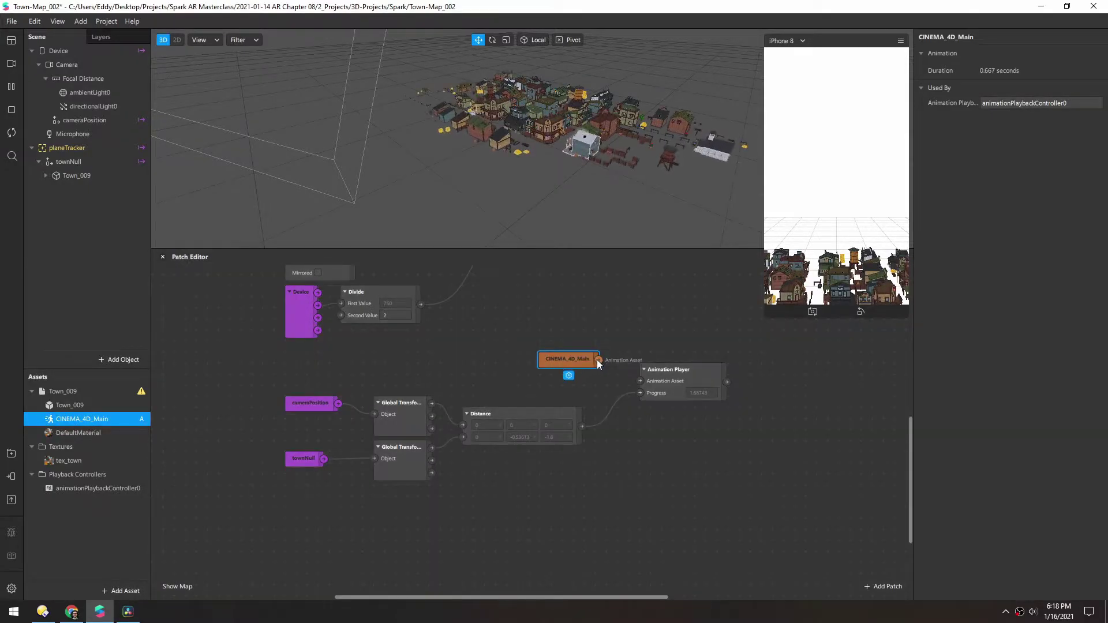
{"action": "left_click_drag", "start_coordinate": [599, 364], "coordinate": [639, 381]}
{"action": "left_click_drag", "start_coordinate": [561, 364], "coordinate": [541, 397]}
{"action": "left_click_drag", "start_coordinate": [670, 374], "coordinate": [641, 398]}
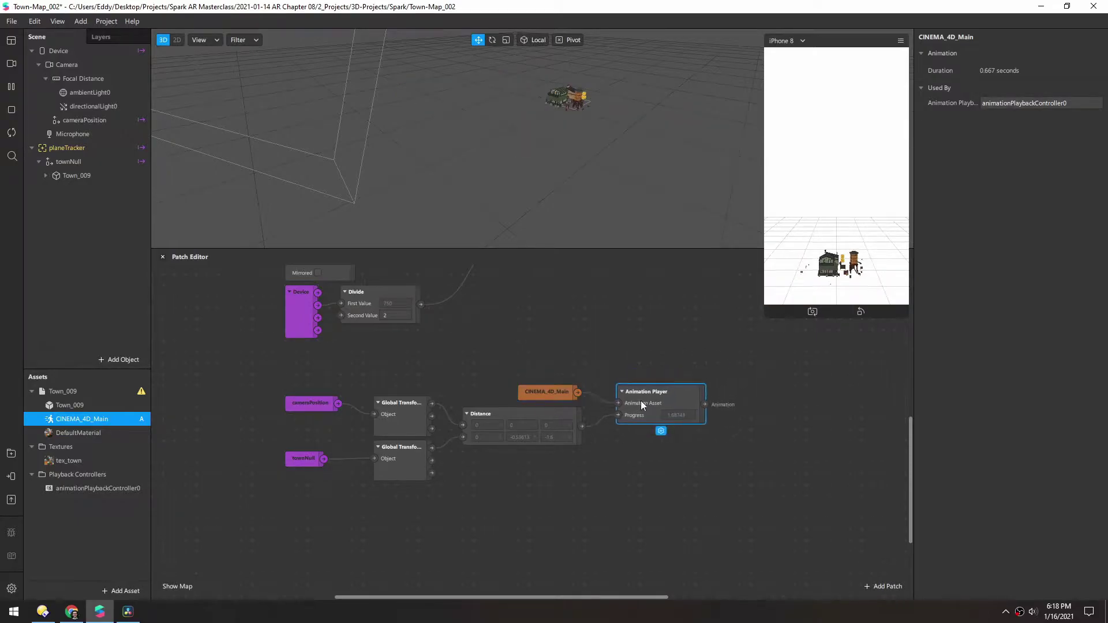
Step: Create a patch for Town_009's Animation property and connect the Animation Player output to it
{"action": "left_click", "coordinate": [58, 174]}
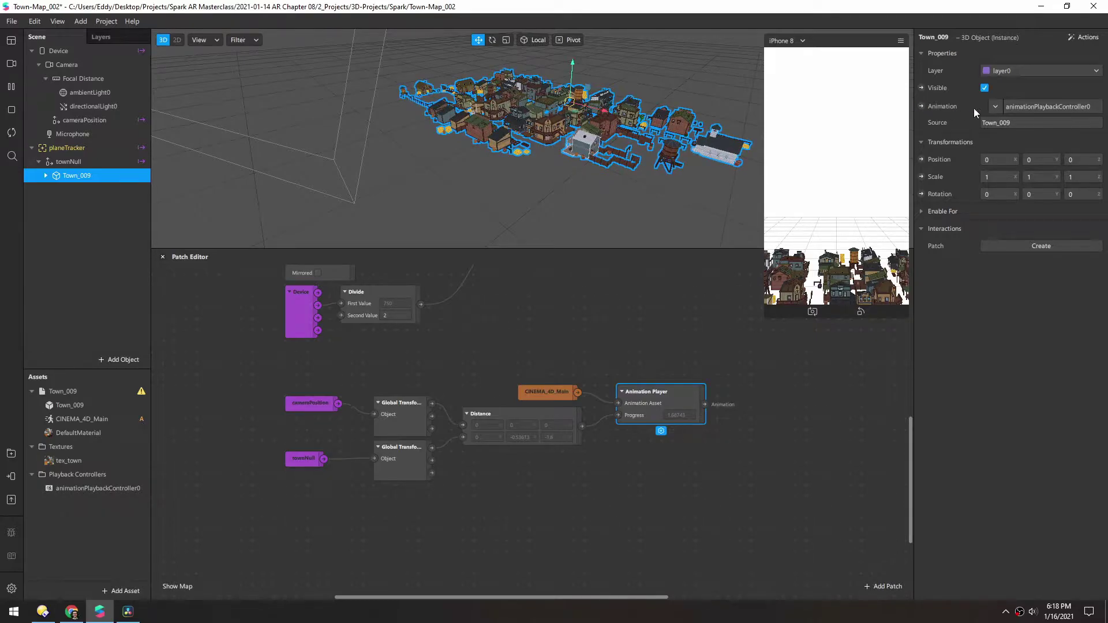
{"action": "left_click", "coordinate": [920, 106]}
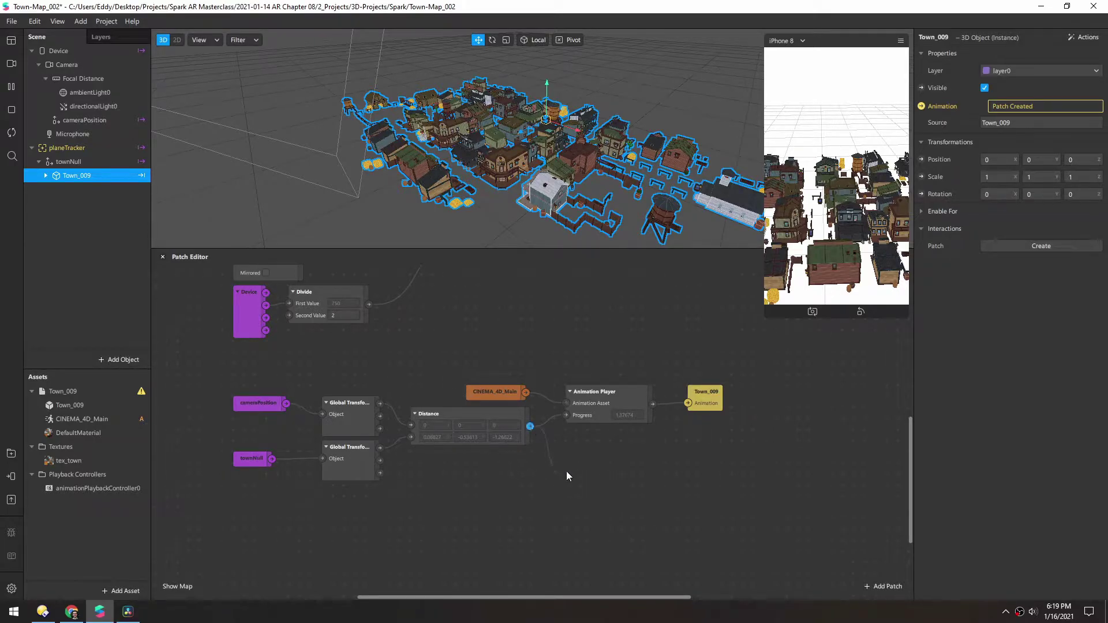
Step: Branch the Distance output into a new From Range patch below the Animation Player
{"action": "left_click_drag", "start_coordinate": [571, 471], "coordinate": [573, 471]}
{"action": "type", "text": "range"}
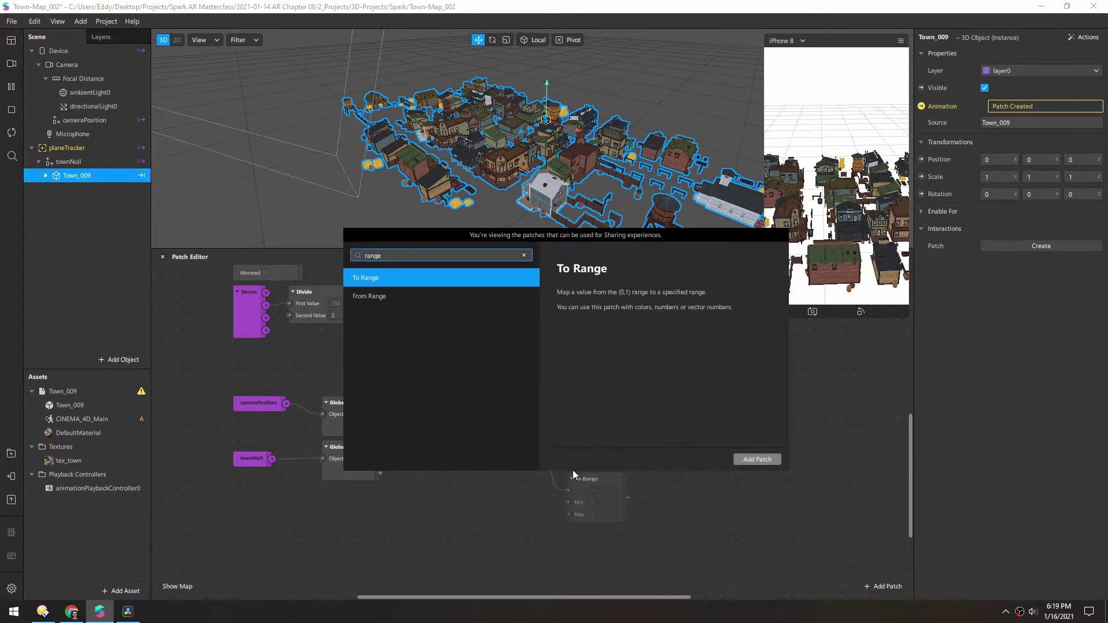
{"action": "key", "text": "Down"}
{"action": "key", "text": "Return"}
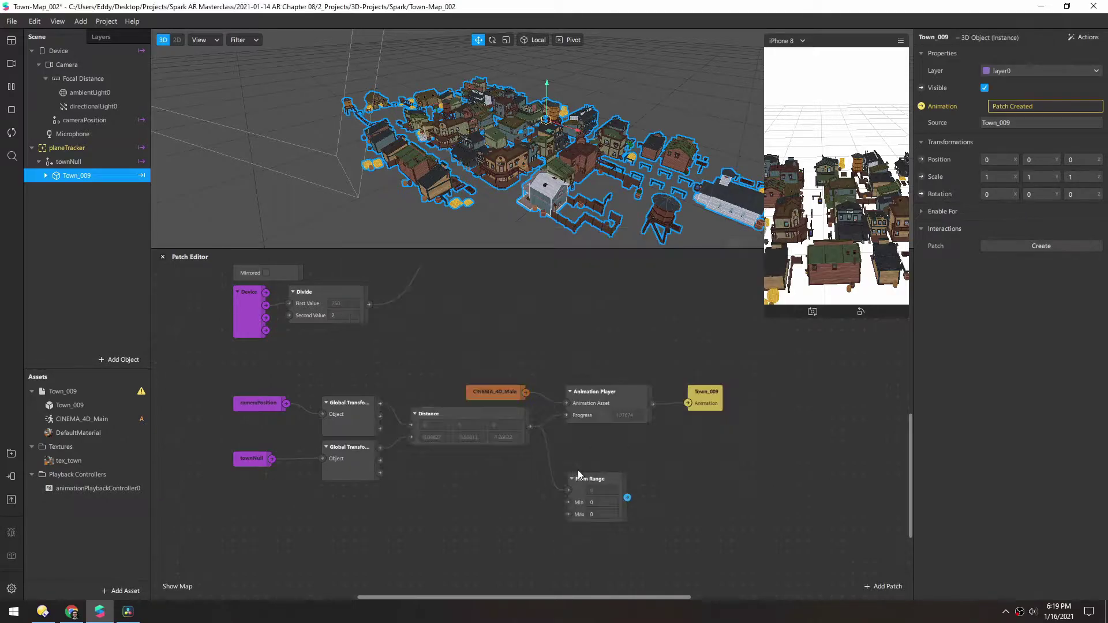
Step: Route the From Range output into the Animation Player's Progress input and arrange the From Range patch between Distance and Animation Player
{"action": "left_click_drag", "start_coordinate": [734, 359], "coordinate": [618, 411]}
{"action": "left_click_drag", "start_coordinate": [620, 398], "coordinate": [719, 387]}
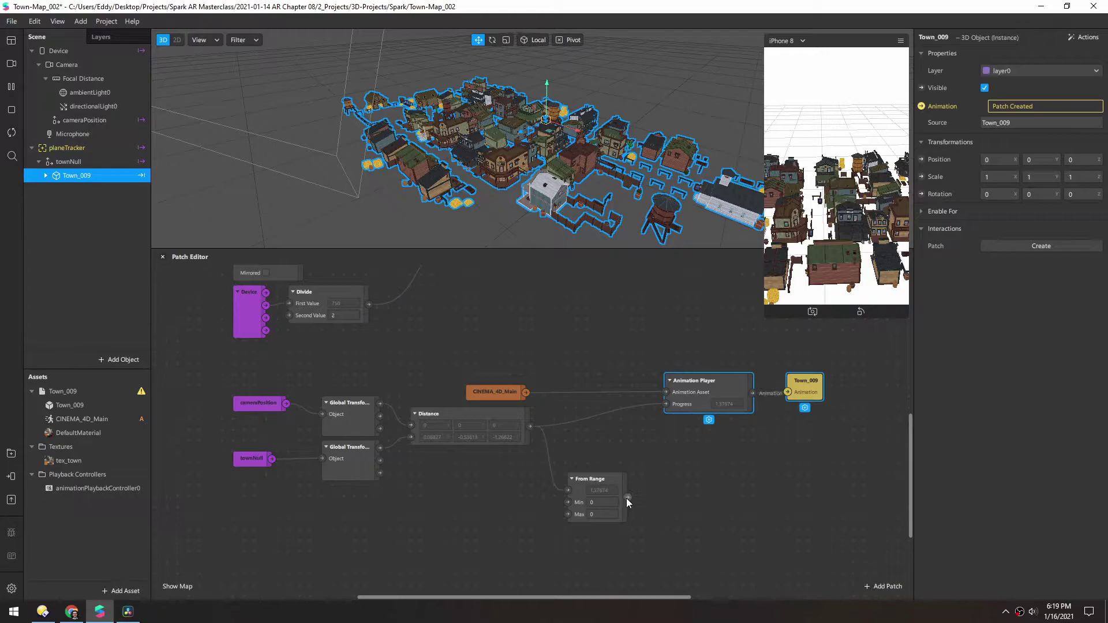
{"action": "left_click_drag", "start_coordinate": [627, 497], "coordinate": [666, 404]}
{"action": "left_click_drag", "start_coordinate": [594, 476], "coordinate": [579, 418]}
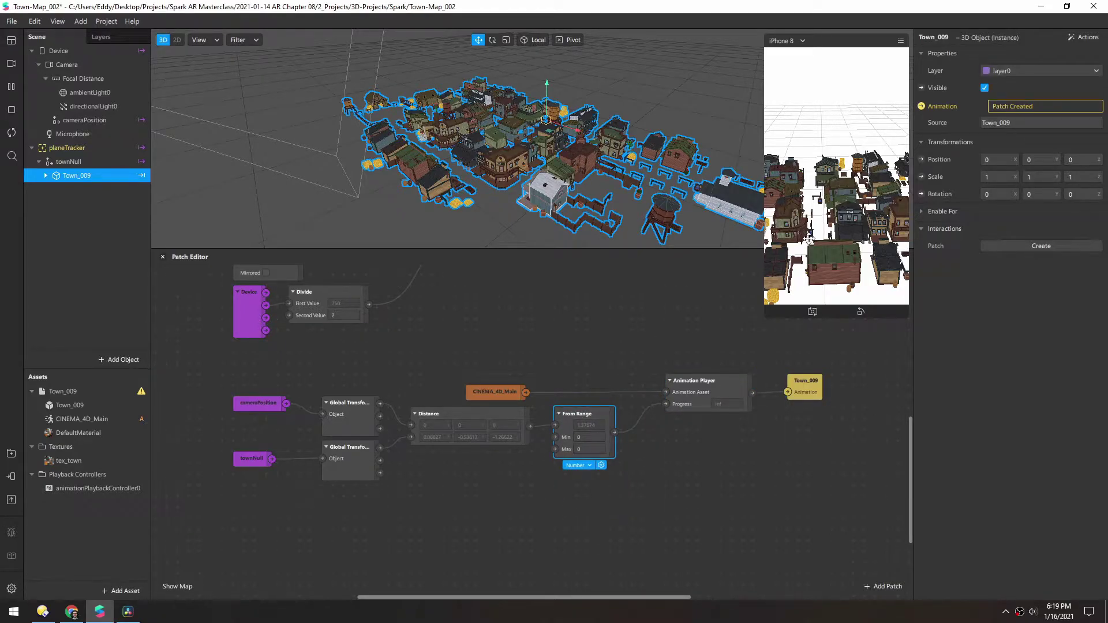
Step: Set the From Range patch to Min 1 and Max 2, trying out the town animation by moving the simulated camera
{"action": "mouse_move", "coordinate": [806, 238]}
{"action": "left_mouse_down"}
{"action": "mouse_move", "coordinate": [805, 221]}
{"action": "mouse_move", "coordinate": [793, 229]}
{"action": "left_mouse_up"}
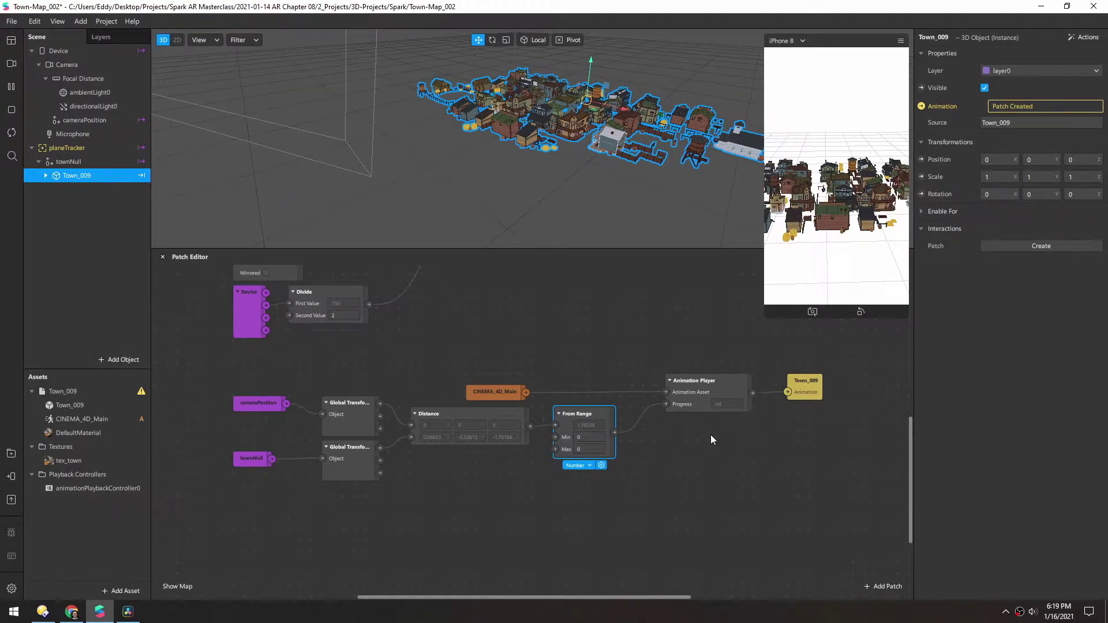
{"action": "left_click", "coordinate": [530, 430]}
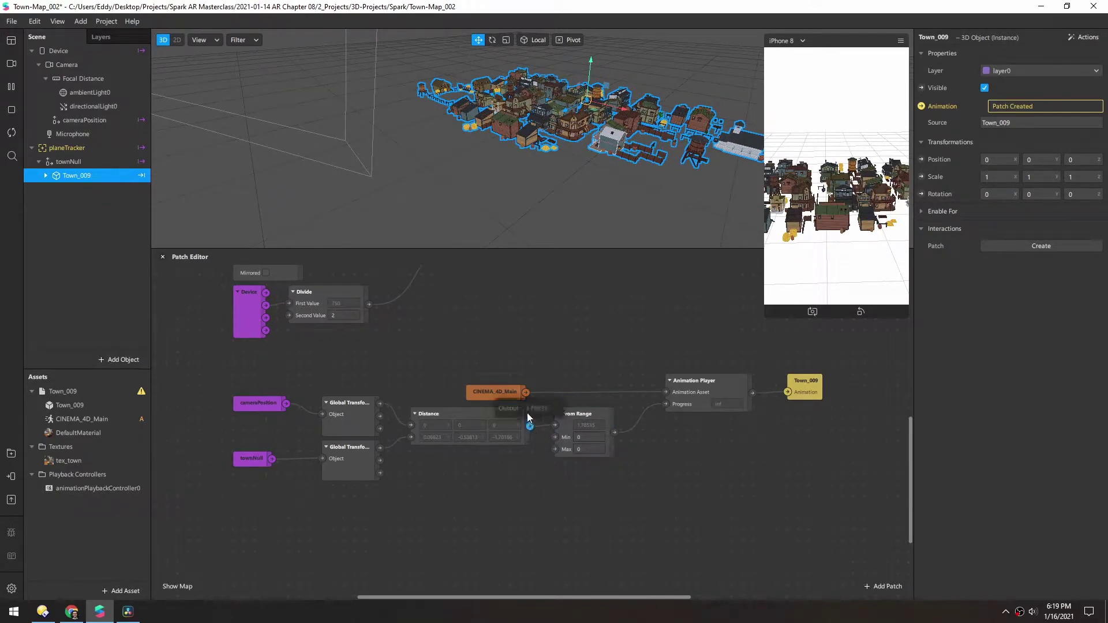
{"action": "left_click", "coordinate": [588, 437]}
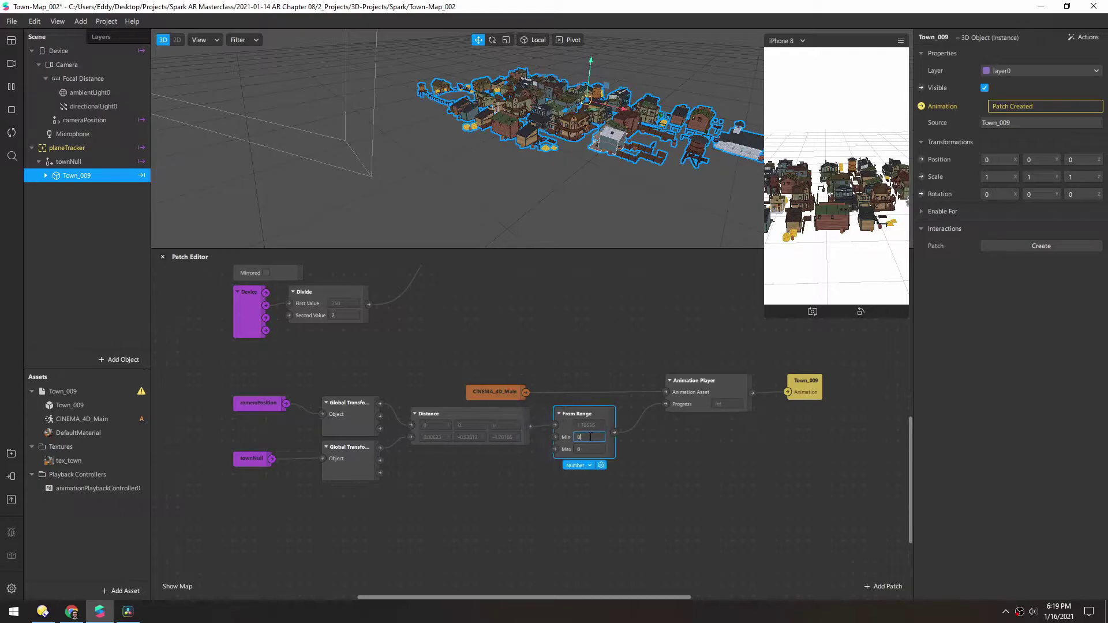
{"action": "type", "text": "2"}
{"action": "left_click", "coordinate": [622, 507]}
{"action": "left_click_drag", "start_coordinate": [798, 195], "coordinate": [829, 198]}
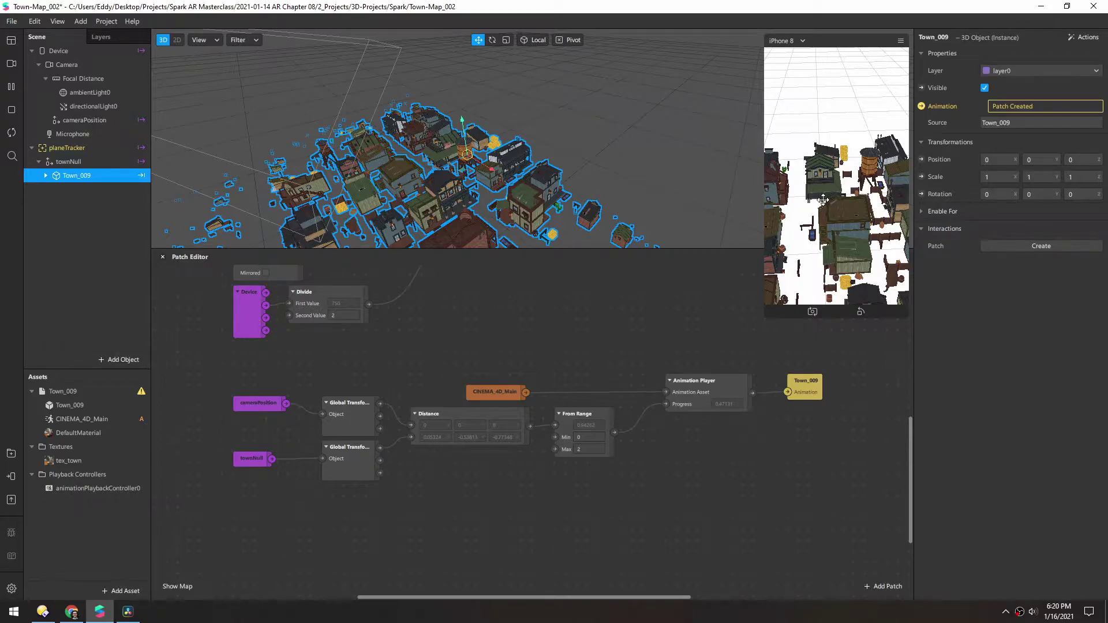
{"action": "left_click", "coordinate": [586, 437]}
{"action": "type", "text": "1"}
{"action": "key", "text": "Return"}
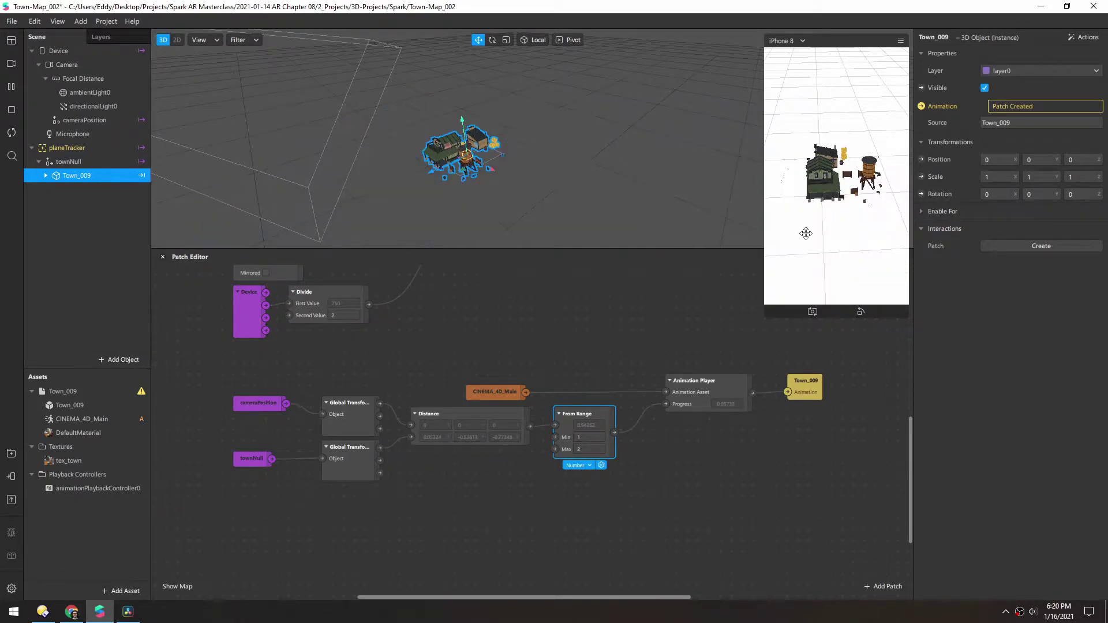
{"action": "left_click_drag", "start_coordinate": [813, 247], "coordinate": [801, 202]}
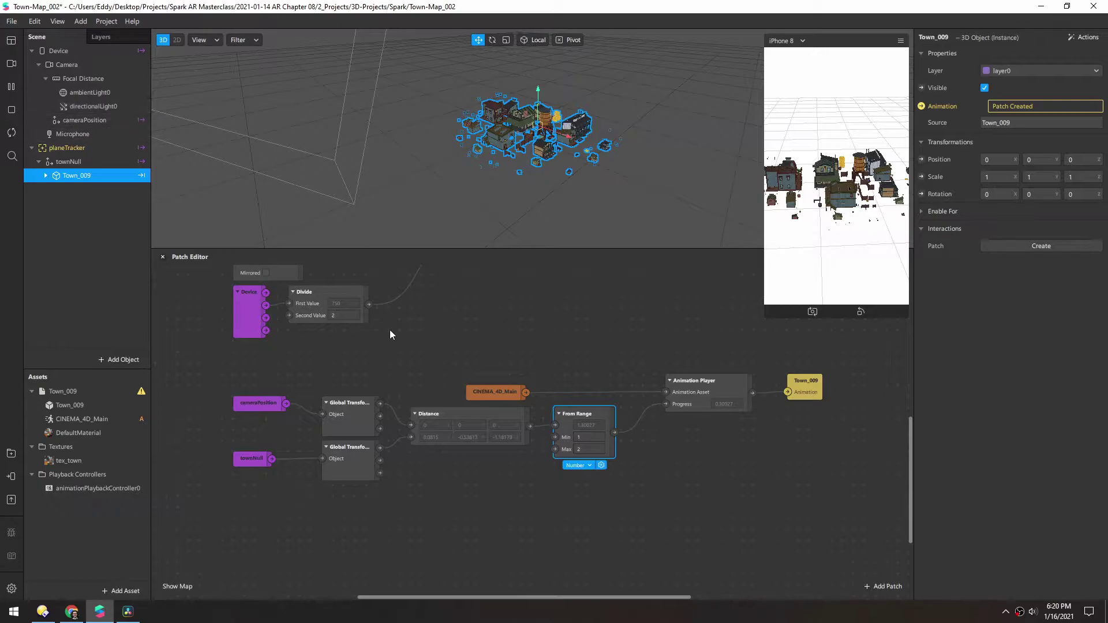
Step: Set the From Range patch to Min 2 and Max 1, and test the animation by moving the simulated camera nearer and farther
{"action": "middle_click_drag", "start_coordinate": [473, 353], "coordinate": [464, 391]}
{"action": "left_click_drag", "start_coordinate": [804, 223], "coordinate": [806, 268]}
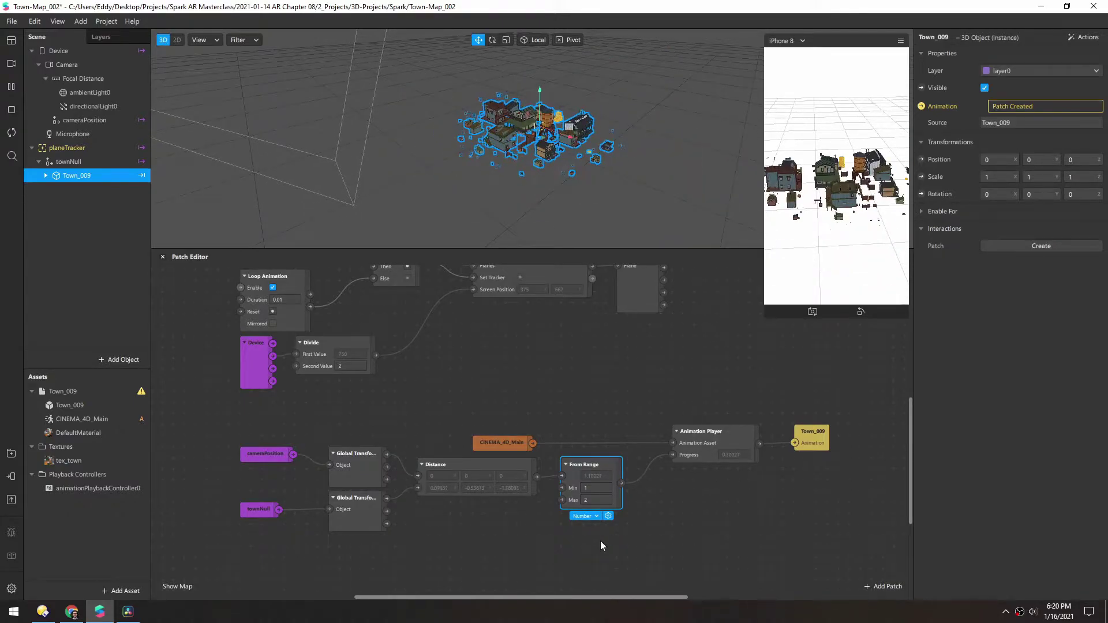
{"action": "left_click", "coordinate": [594, 488]}
{"action": "type", "text": "2"}
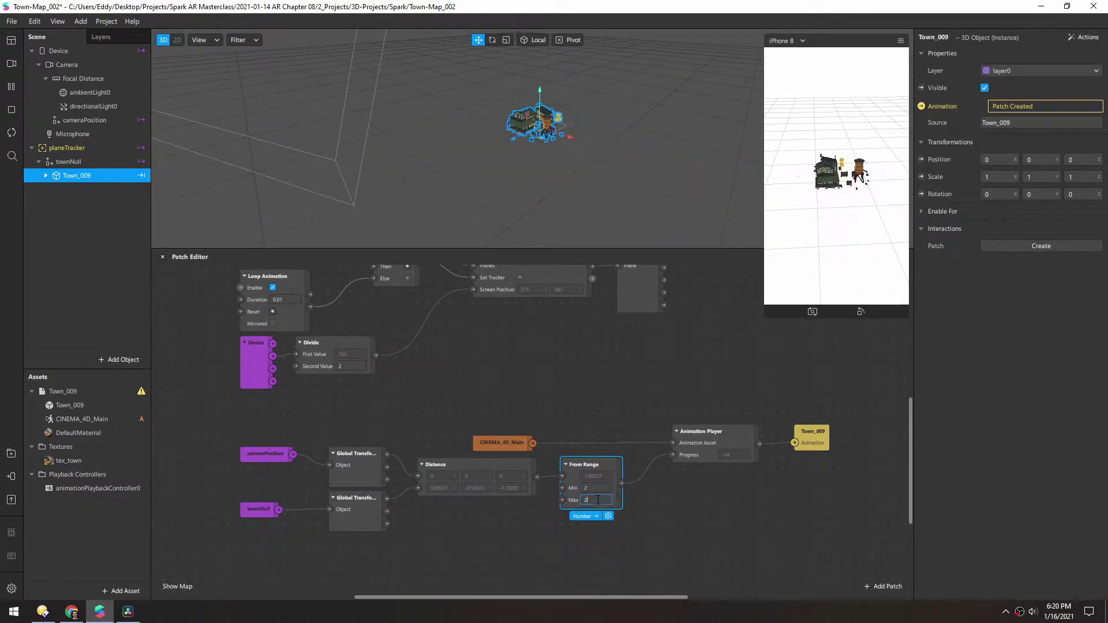
{"action": "key", "text": "BackSpace"}
{"action": "type", "text": "1"}
{"action": "left_click", "coordinate": [512, 535]}
{"action": "mouse_move", "coordinate": [819, 254]}
{"action": "left_mouse_down"}
{"action": "mouse_move", "coordinate": [820, 233]}
{"action": "mouse_move", "coordinate": [821, 244]}
{"action": "left_mouse_up"}
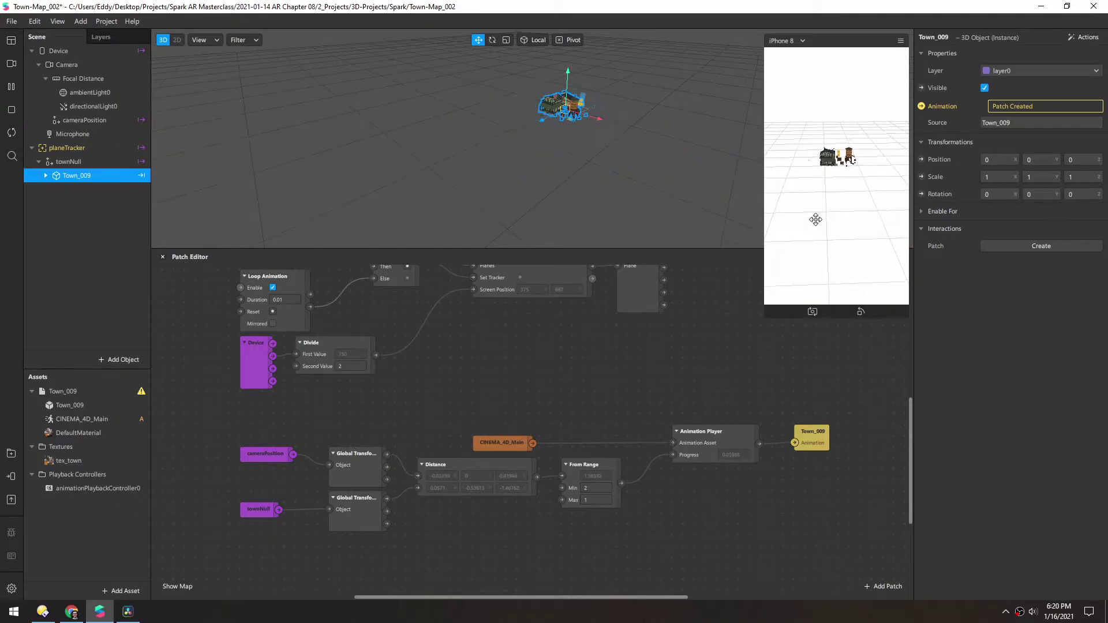
{"action": "scroll", "coordinate": [802, 244], "scroll_direction": "up", "scroll_amount": 7}
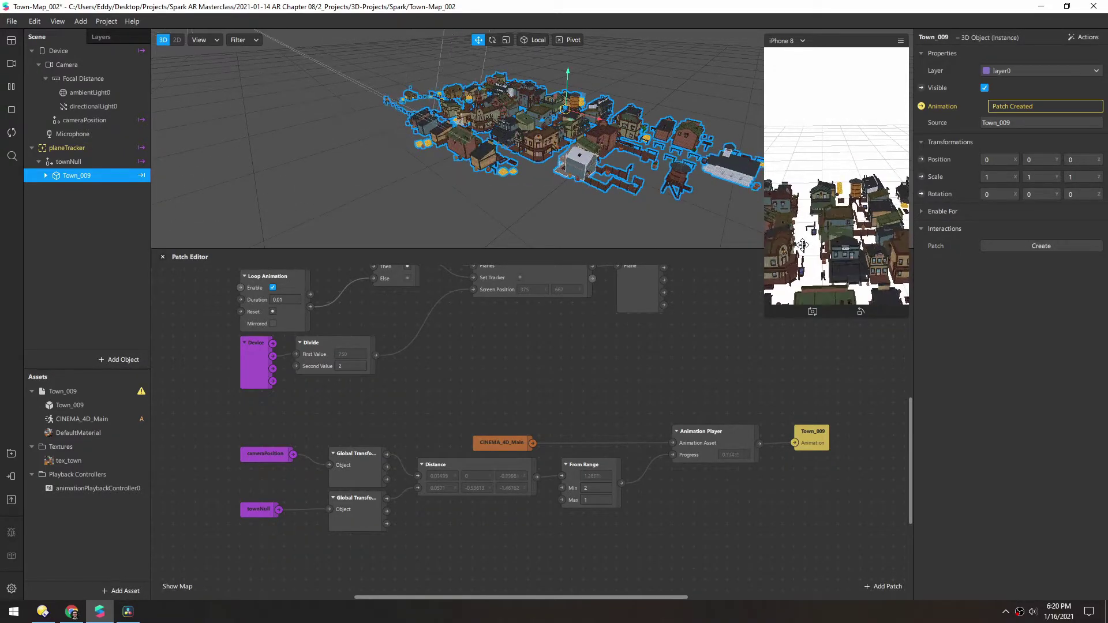
{"action": "scroll", "coordinate": [803, 244], "scroll_direction": "down", "scroll_amount": 10}
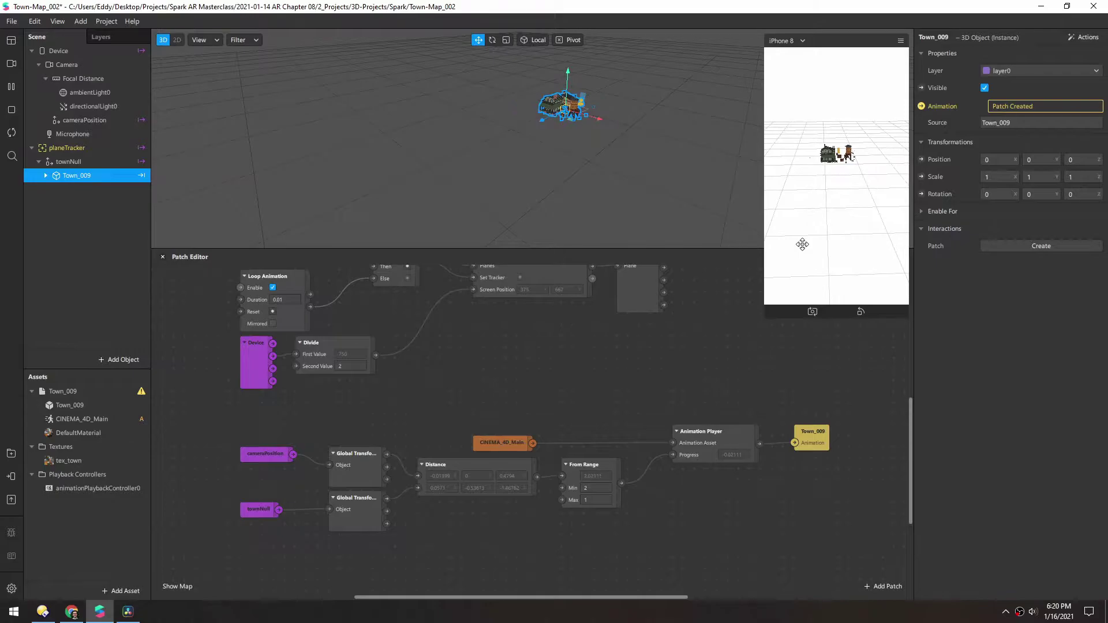
{"action": "scroll", "coordinate": [802, 244], "scroll_direction": "up", "scroll_amount": 10}
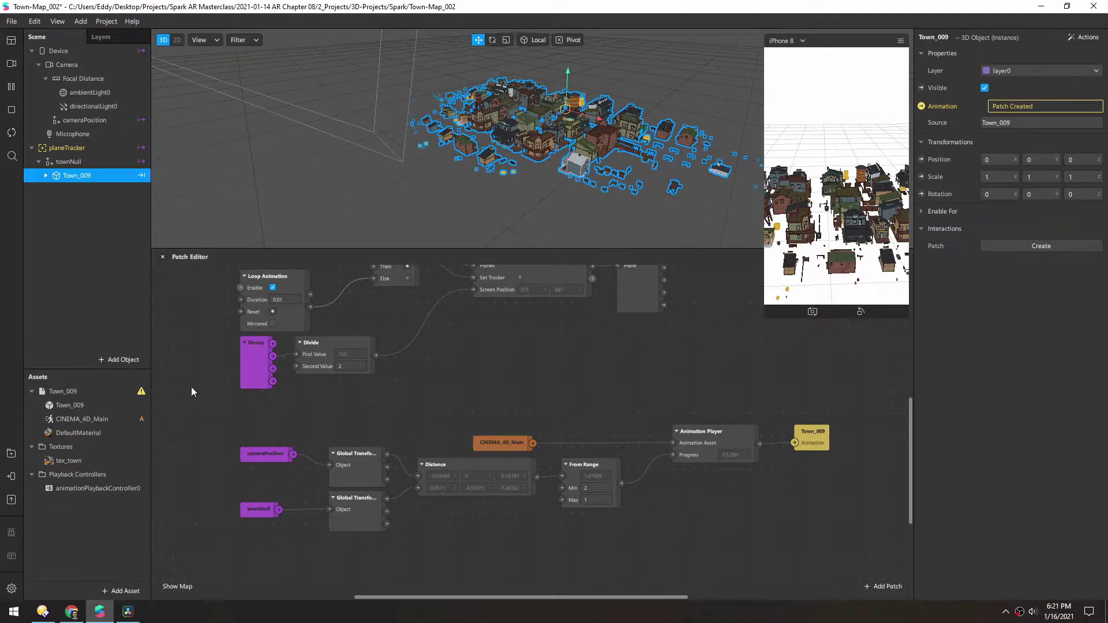
Step: Set DefaultMaterial's opacity to 80 and its diffuse color to the pale blue #d8deff
{"action": "left_click", "coordinate": [49, 435]}
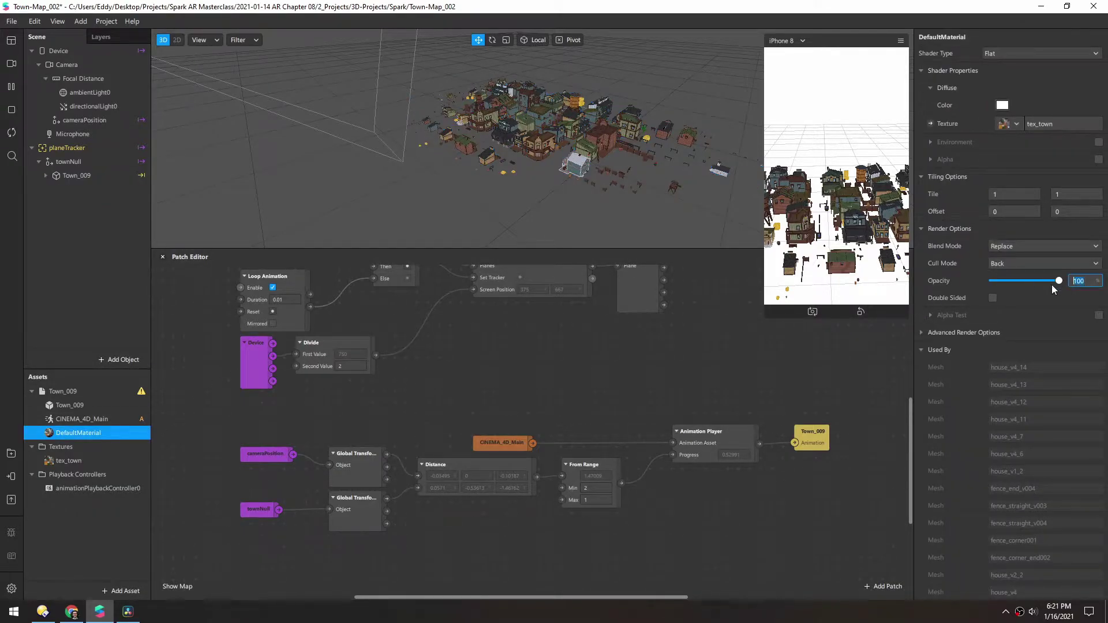
{"action": "type", "text": "80"}
{"action": "key", "text": "Return"}
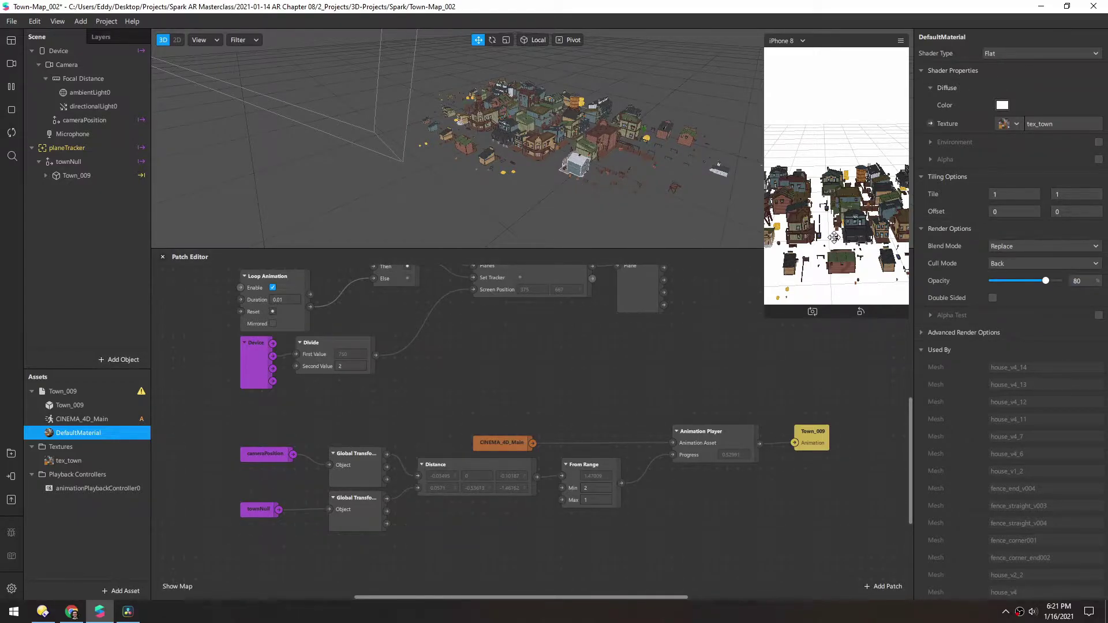
{"action": "left_click", "coordinate": [1001, 107]}
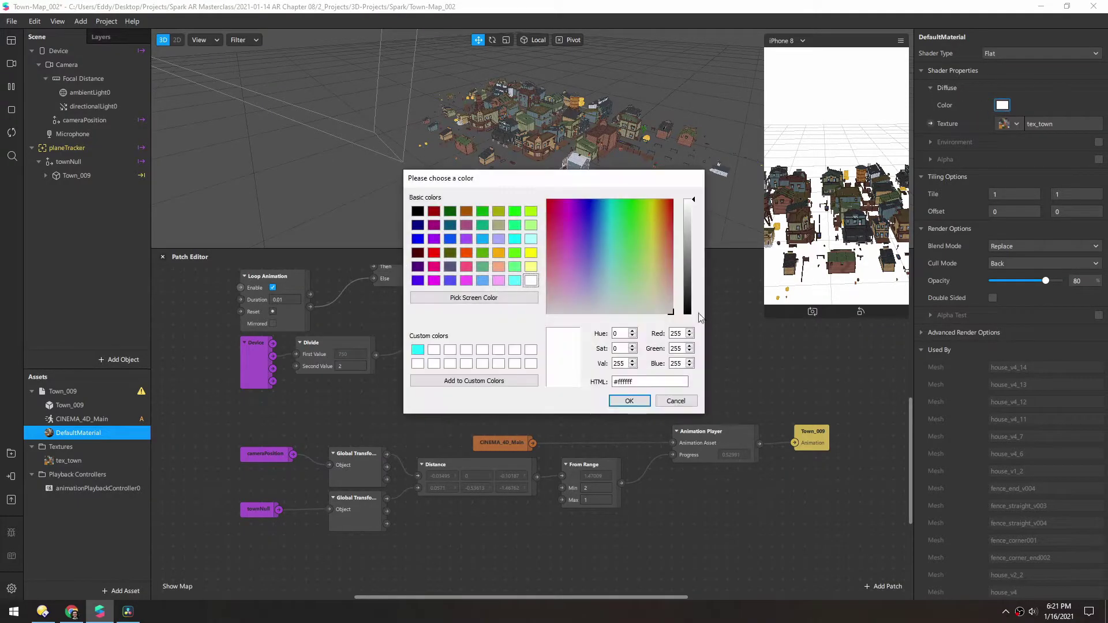
{"action": "left_click", "coordinate": [591, 283]}
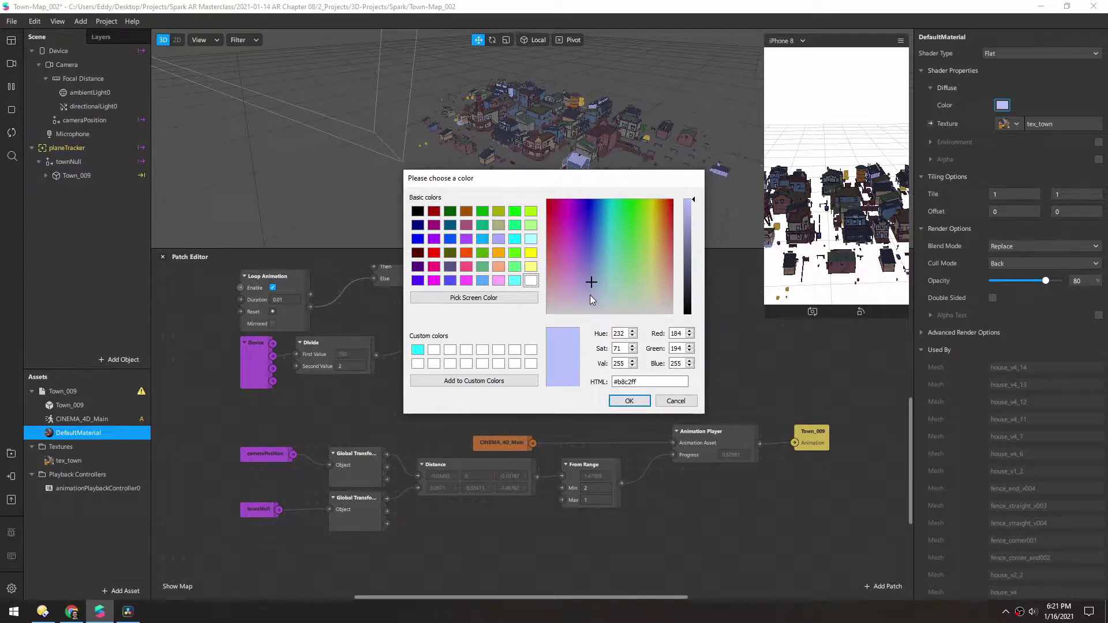
{"action": "left_click", "coordinate": [592, 297]}
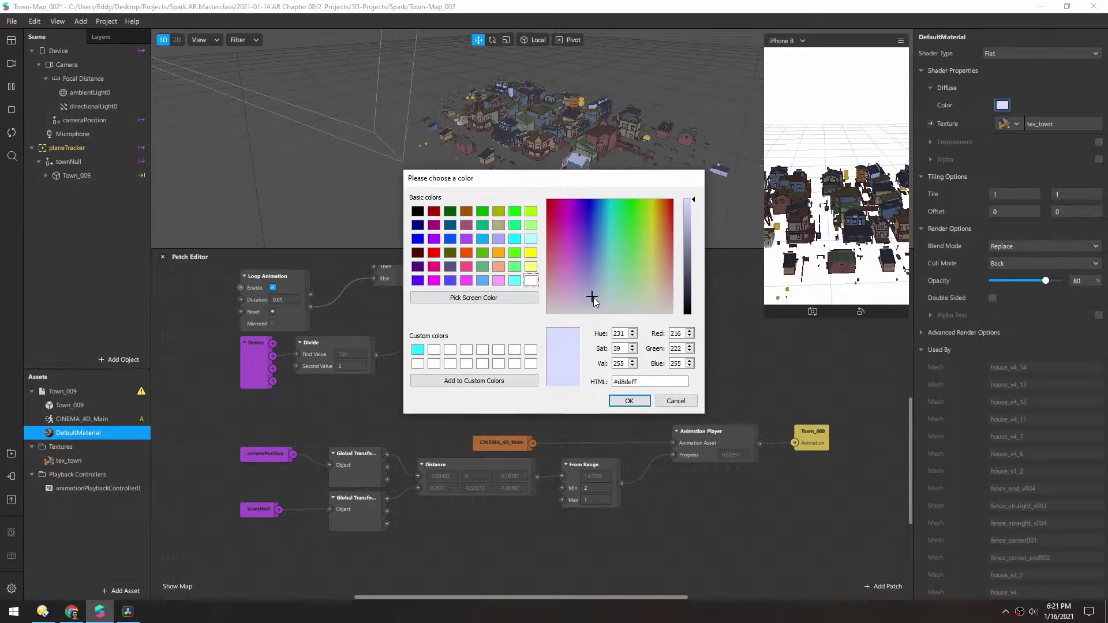
{"action": "left_click", "coordinate": [629, 401]}
Step: Add a Particle System as a child of townNull
{"action": "left_click_drag", "start_coordinate": [595, 228], "coordinate": [539, 155]}
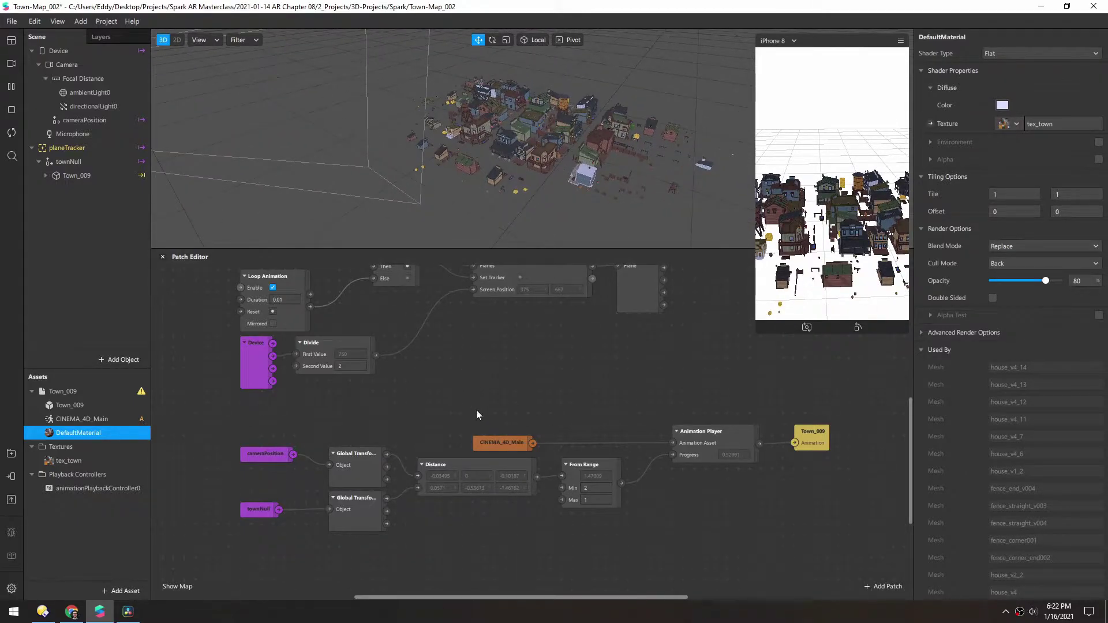
{"action": "scroll", "coordinate": [473, 408], "scroll_direction": "down", "scroll_amount": 2}
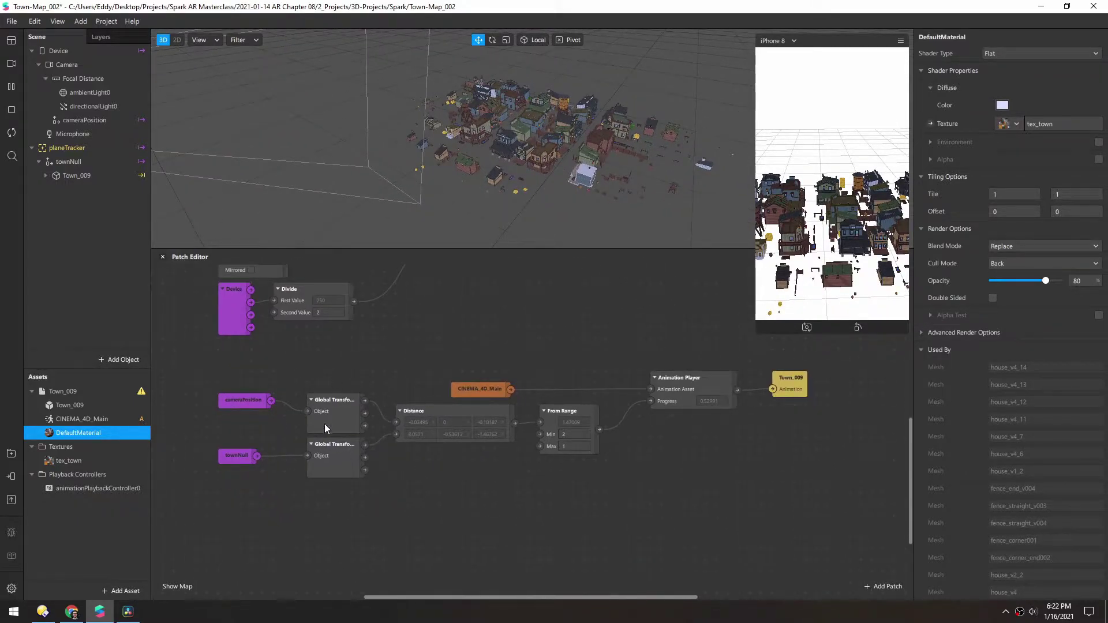
{"action": "middle_click_drag", "start_coordinate": [514, 501], "coordinate": [509, 475]}
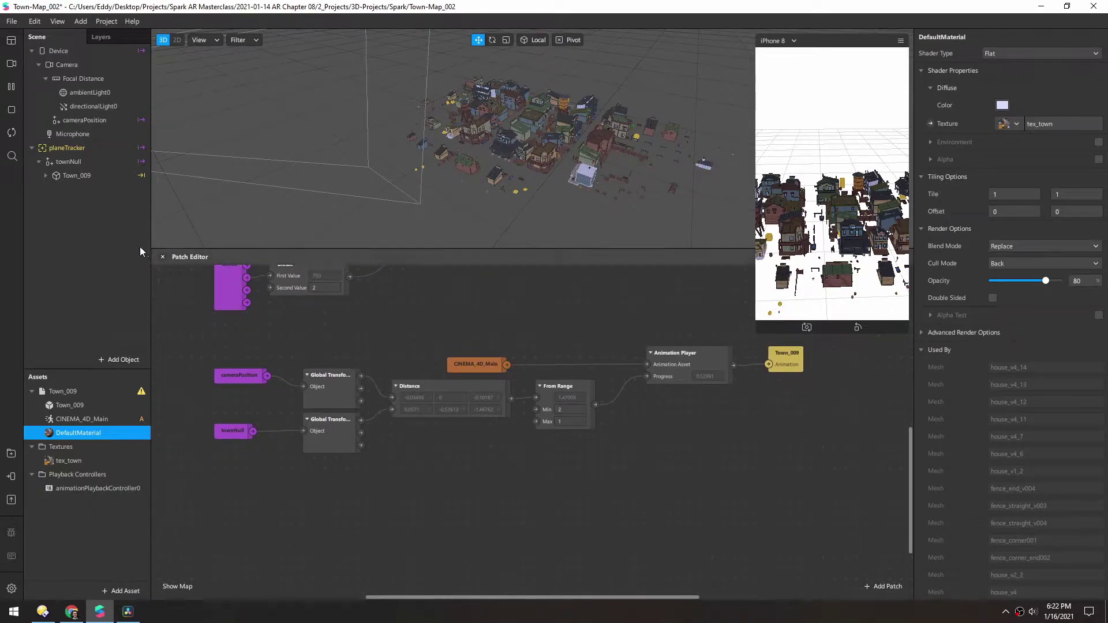
{"action": "right_click", "coordinate": [72, 161]}
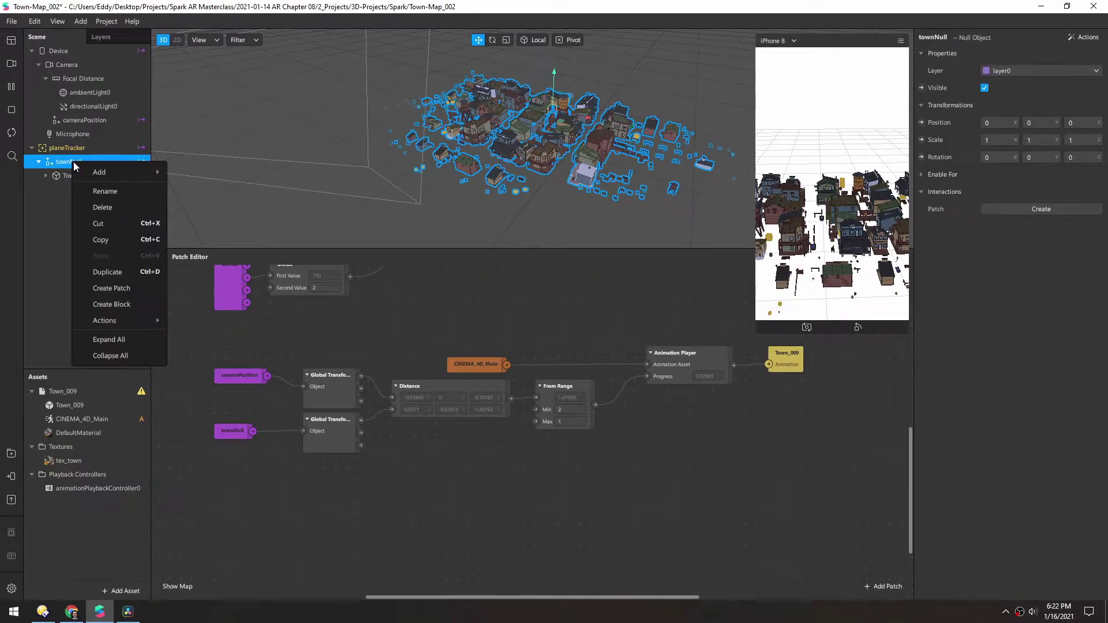
{"action": "mouse_move", "coordinate": [114, 171]}
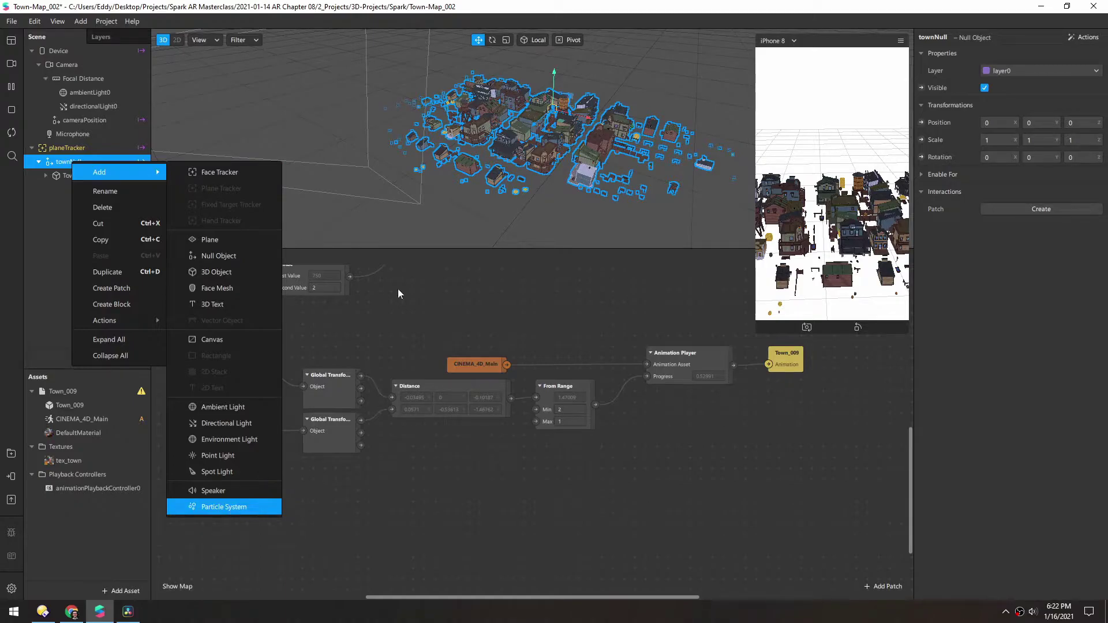
{"action": "key", "text": "Return"}
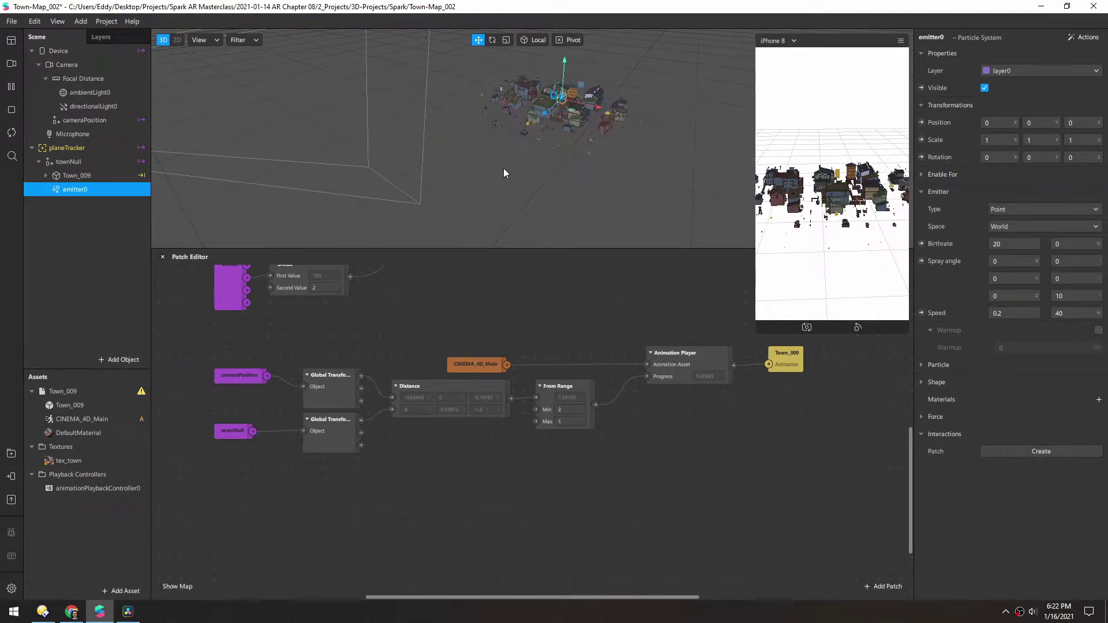
Step: Move the particle emitter along its Z axis to about 0.2
{"action": "key", "text": "f"}
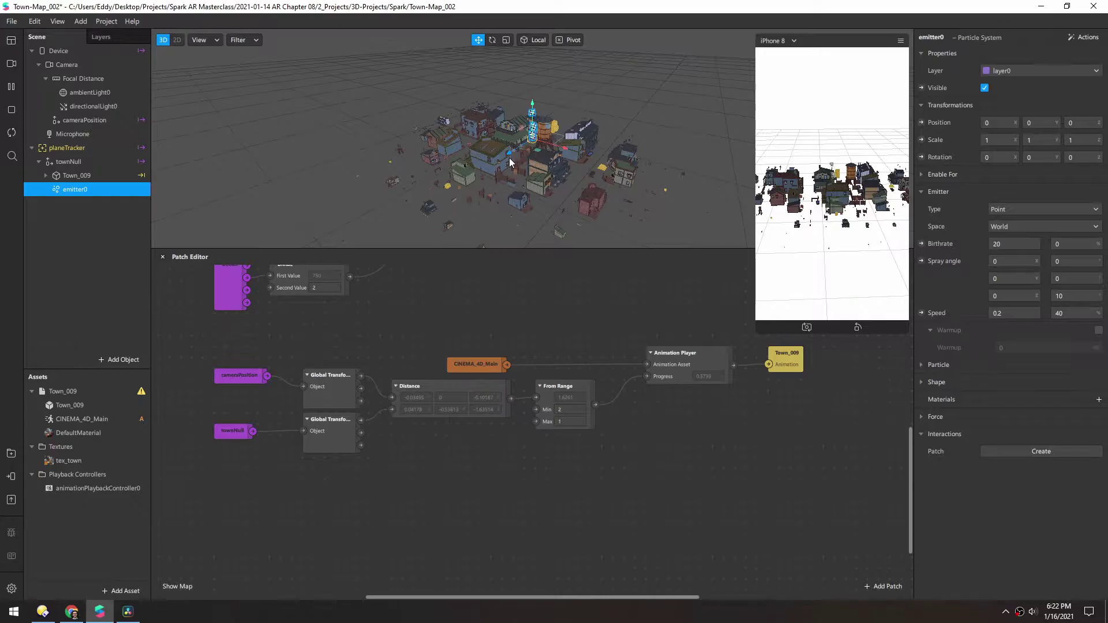
{"action": "scroll", "coordinate": [509, 158], "scroll_direction": "down", "scroll_amount": 2}
{"action": "mouse_move", "coordinate": [510, 159]}
{"action": "left_mouse_down", "text": "alt"}
{"action": "mouse_move", "coordinate": [547, 151]}
{"action": "mouse_move", "coordinate": [520, 161]}
{"action": "left_mouse_up", "text": "alt"}
{"action": "middle_click_drag", "start_coordinate": [518, 155], "coordinate": [505, 140]}
{"action": "right_click_drag", "start_coordinate": [505, 140], "coordinate": [527, 151]}
{"action": "left_click_drag", "start_coordinate": [811, 200], "coordinate": [808, 214]}
{"action": "scroll", "coordinate": [481, 214], "scroll_direction": "down", "scroll_amount": 3}
{"action": "middle_click_drag", "start_coordinate": [481, 216], "coordinate": [480, 70]}
{"action": "left_click_drag", "start_coordinate": [495, 109], "coordinate": [526, 102]}
{"action": "left_click_drag", "start_coordinate": [452, 109], "coordinate": [501, 168]}
Step: Inspect the emitter against the town from a closer simulated camera and change its emitter type to Ring
{"action": "mouse_move", "coordinate": [763, 245]}
{"action": "left_mouse_down"}
{"action": "mouse_move", "coordinate": [771, 213]}
{"action": "mouse_move", "coordinate": [772, 231]}
{"action": "left_mouse_up"}
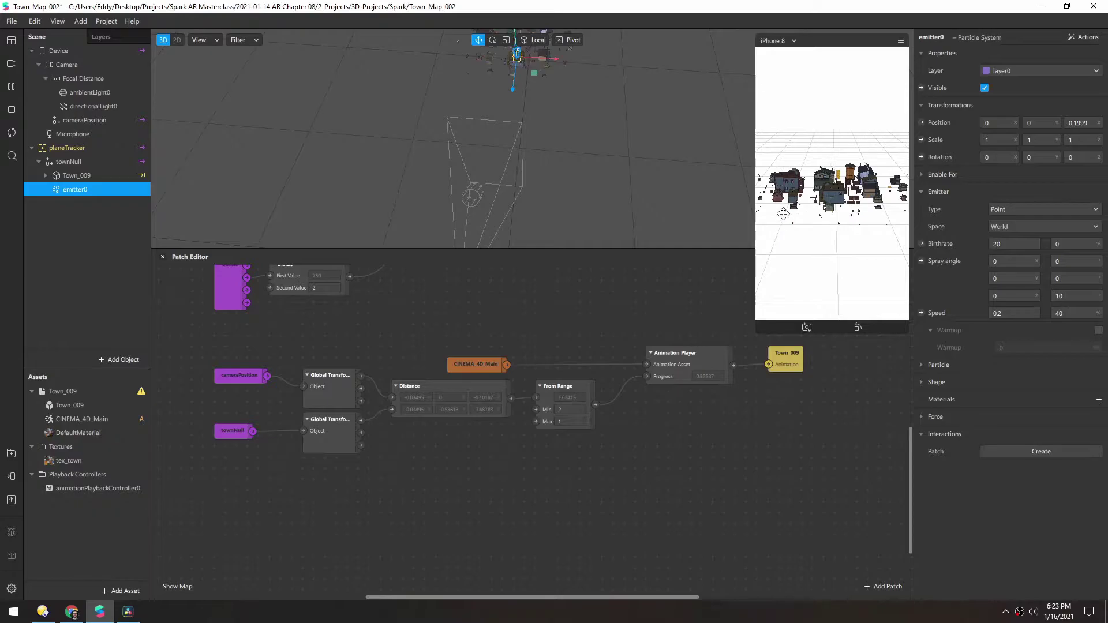
{"action": "left_click_drag", "start_coordinate": [512, 118], "coordinate": [483, 48]}
{"action": "left_click_drag", "start_coordinate": [800, 218], "coordinate": [801, 243]}
{"action": "left_click_drag", "start_coordinate": [495, 158], "coordinate": [496, 154], "text": "alt"}
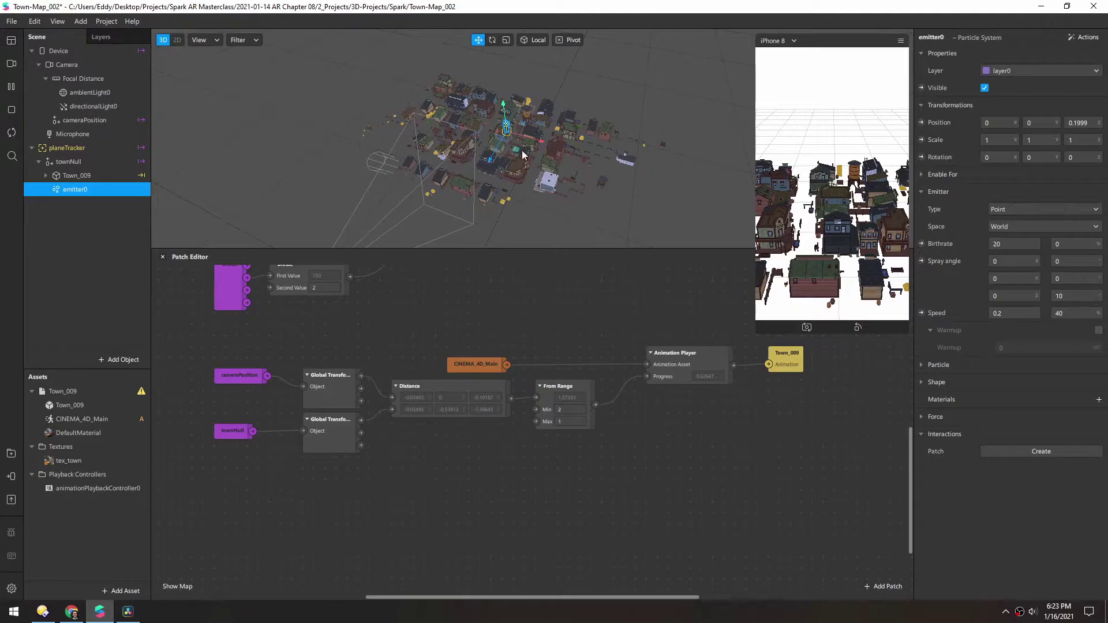
{"action": "left_click", "coordinate": [1000, 210]}
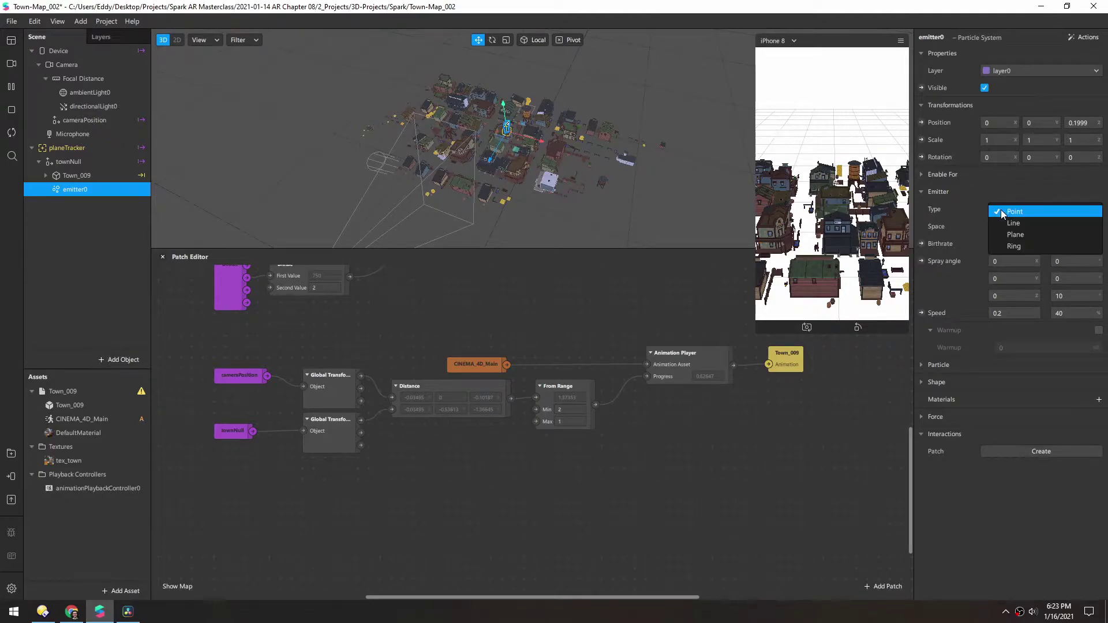
{"action": "left_click", "coordinate": [1006, 247]}
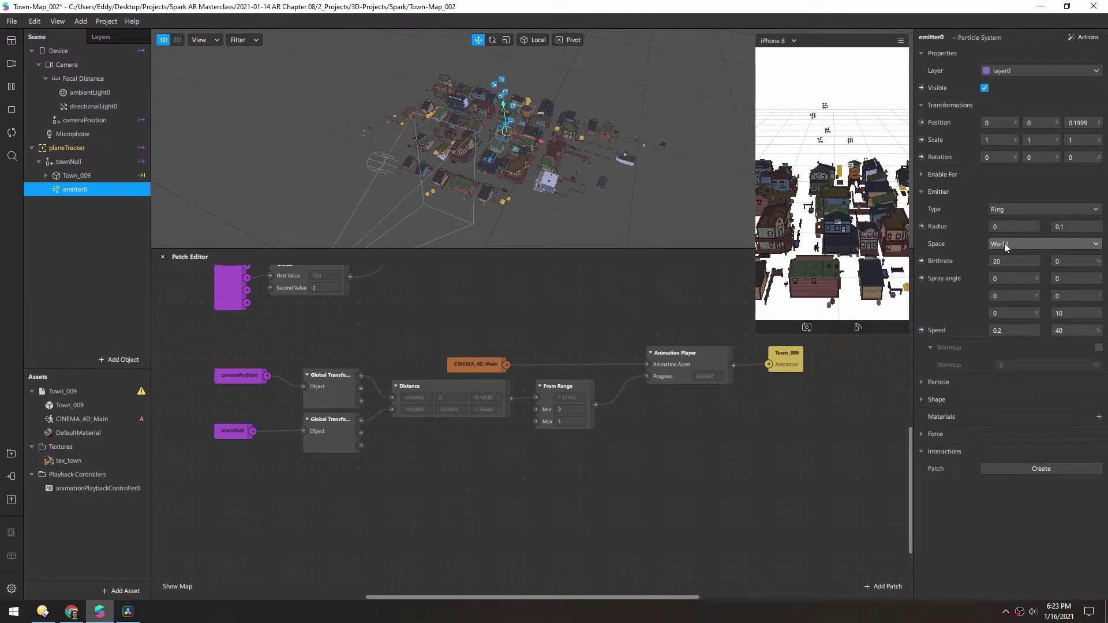
Step: Create a patch for the emitter's Radius below the Animation Player and add a Swizzle patch in front of it
{"action": "left_click", "coordinate": [920, 226]}
{"action": "left_click_drag", "start_coordinate": [540, 442], "coordinate": [714, 474]}
{"action": "scroll", "coordinate": [553, 470], "scroll_direction": "down", "scroll_amount": 1}
{"action": "left_click", "coordinate": [582, 417]}
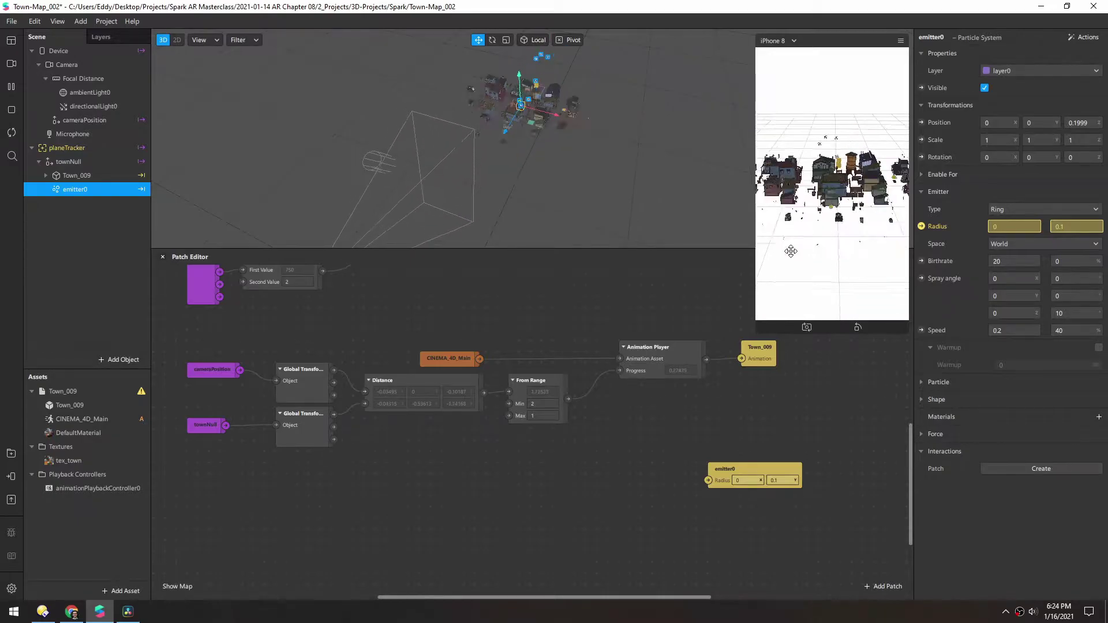
{"action": "double_click", "coordinate": [606, 459]}
{"action": "type", "text": "swizz"}
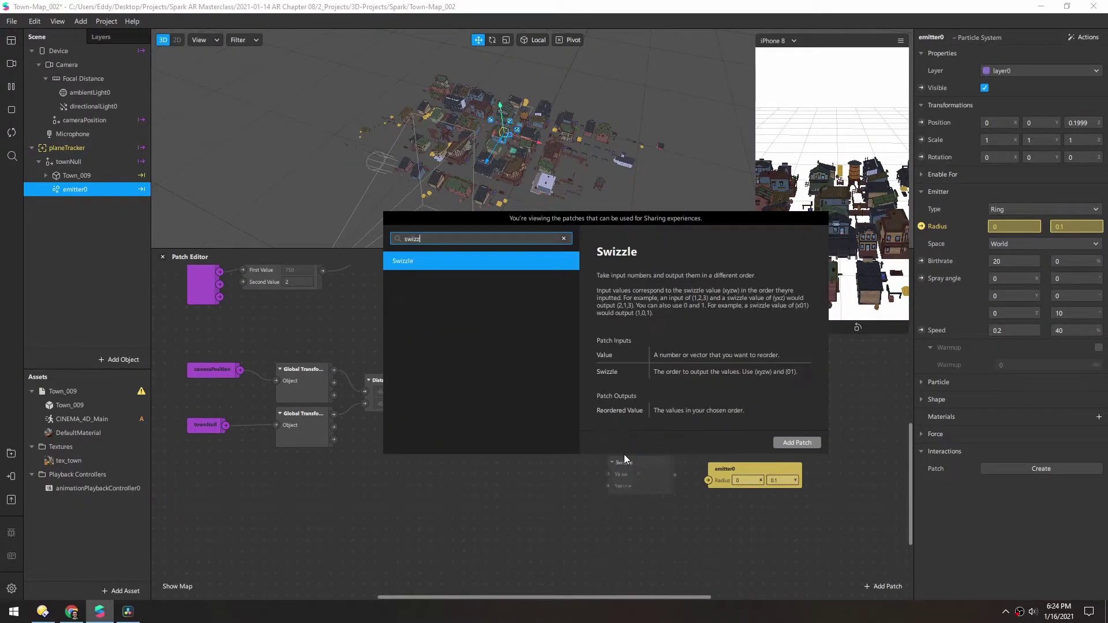
{"action": "key", "text": "Return"}
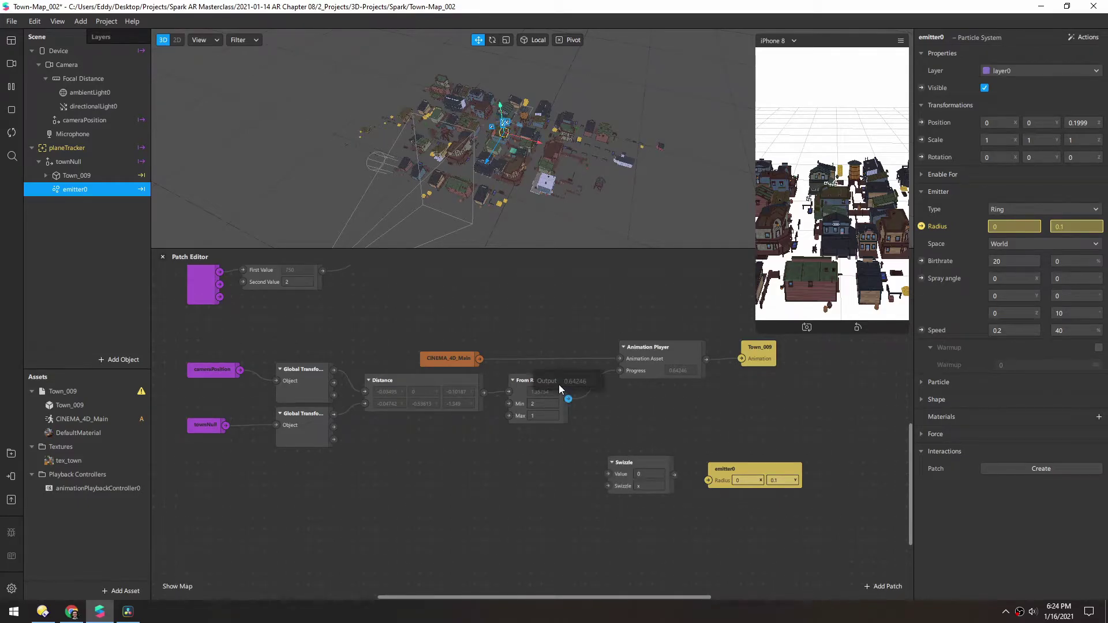
Step: Set the Swizzle patch's order to xx and feed the From Range output into its Value input
{"action": "left_click", "coordinate": [647, 485]}
{"action": "left_click", "coordinate": [543, 480]}
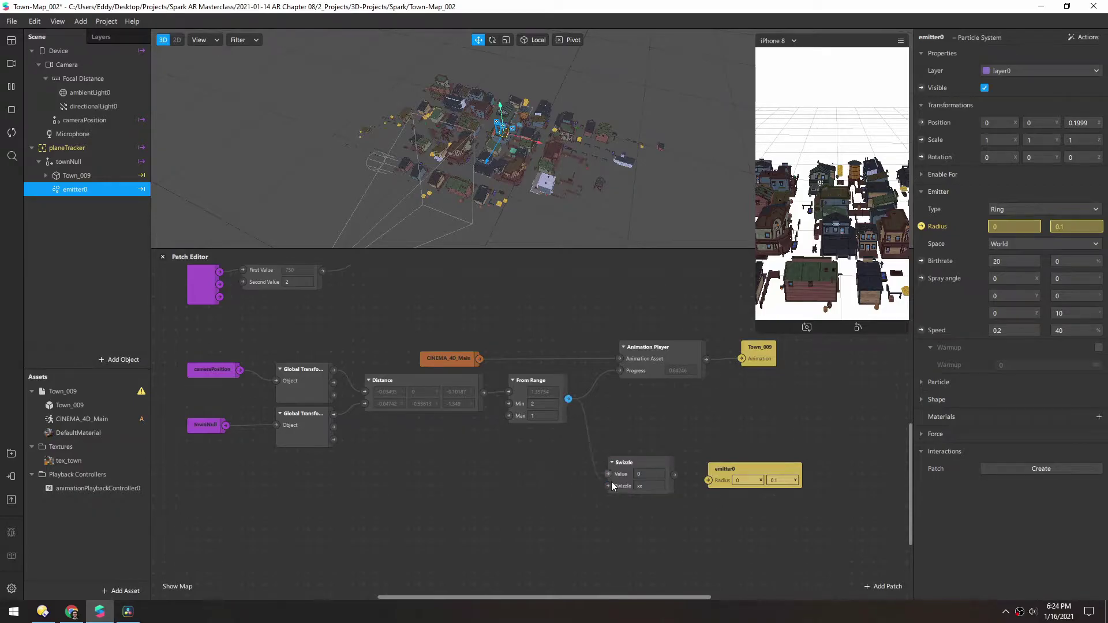
{"action": "left_click_drag", "start_coordinate": [611, 481], "coordinate": [620, 456]}
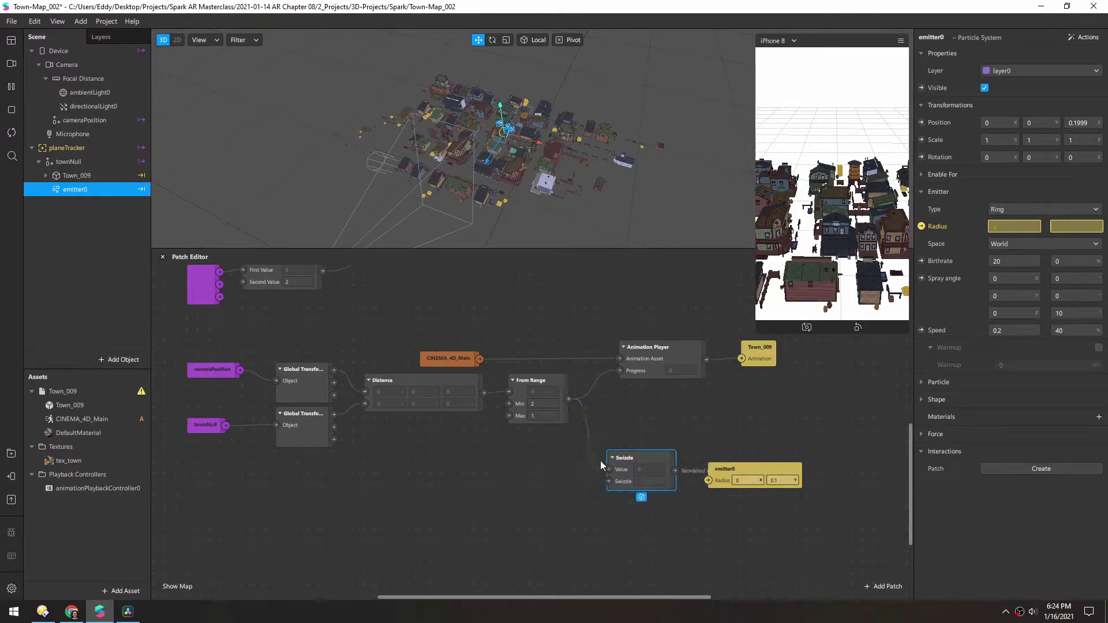
Step: Connect the Swizzle patch's output to the emitter's Radius patch and inspect the particle ring around the town
{"action": "left_click_drag", "start_coordinate": [706, 482], "coordinate": [708, 481]}
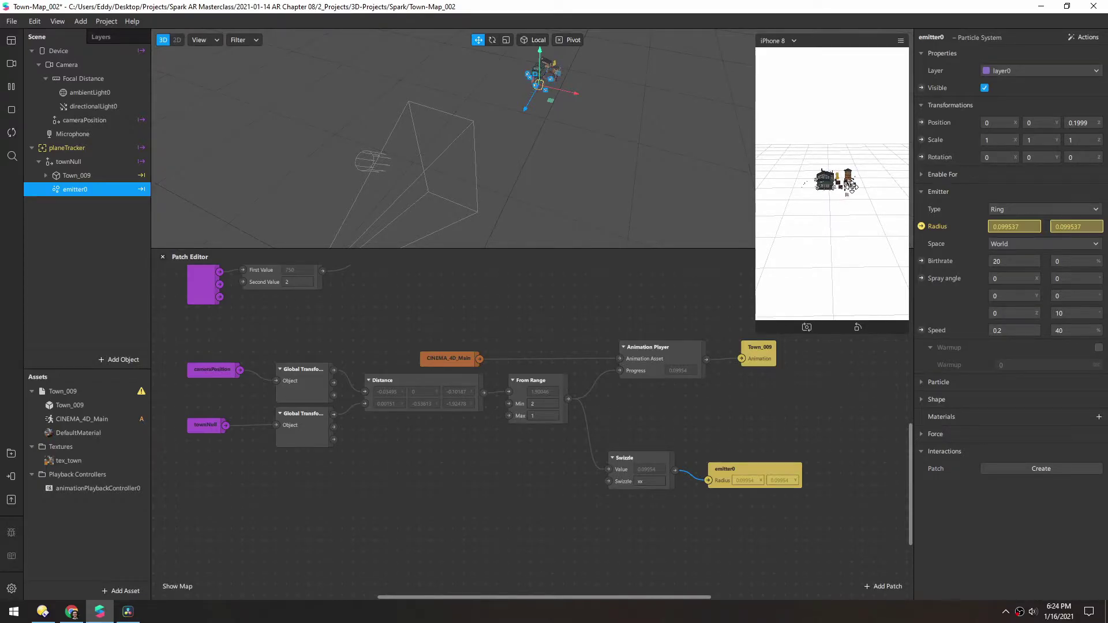
{"action": "scroll", "coordinate": [821, 197], "scroll_direction": "up", "scroll_amount": 10}
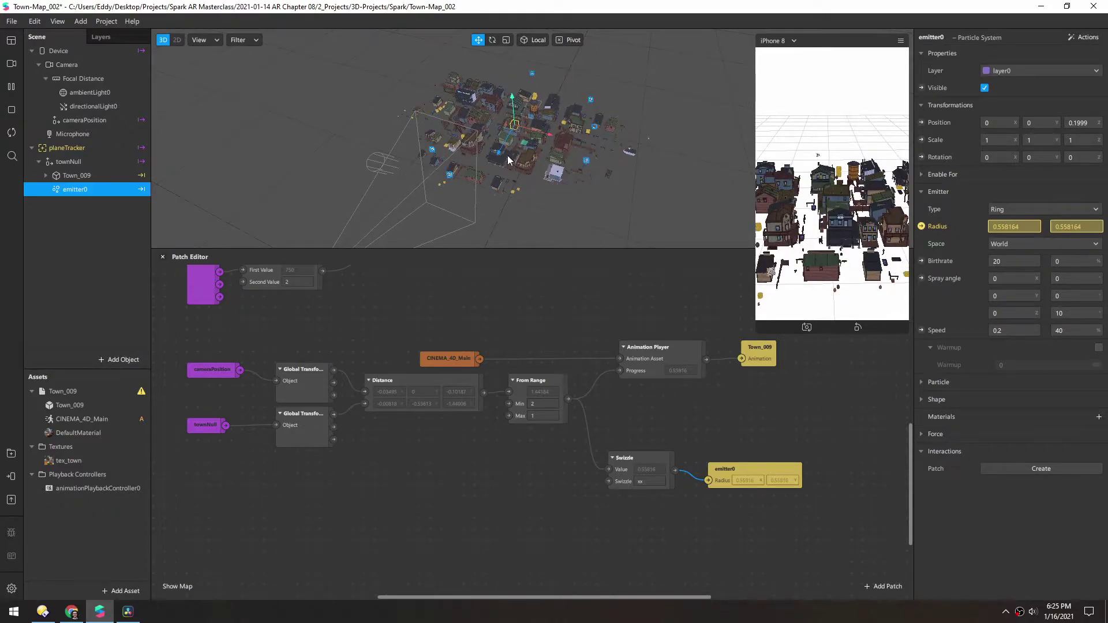
{"action": "scroll", "coordinate": [499, 149], "scroll_direction": "down", "scroll_amount": 1}
{"action": "left_click_drag", "start_coordinate": [499, 149], "coordinate": [477, 156], "text": "alt"}
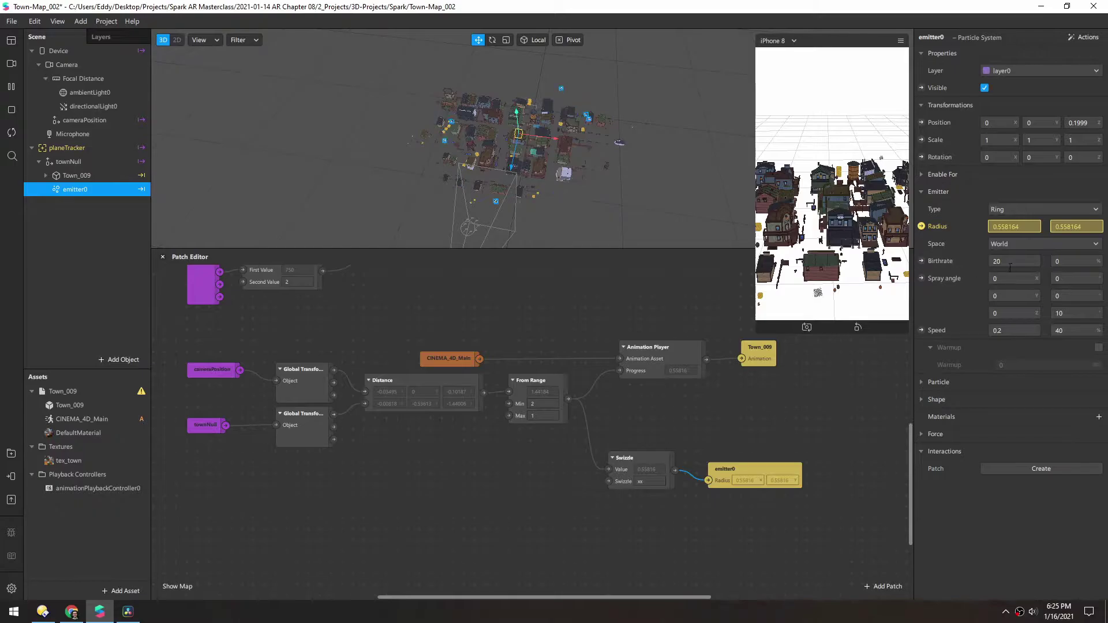
Step: Set the particle emitter's Birthrate to 200 and check the ring of particles around the town
{"action": "type", "text": "200"}
{"action": "key", "text": "Return"}
{"action": "left_click_drag", "start_coordinate": [641, 168], "coordinate": [606, 138], "text": "alt"}
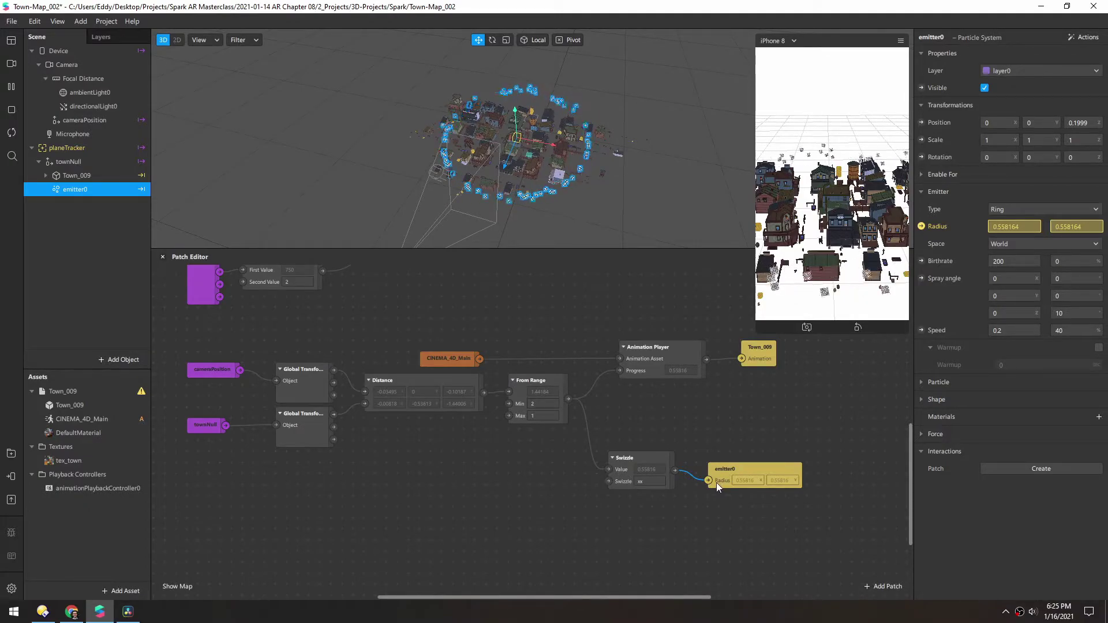
Step: Align the emitter's Radius patch with the Swizzle patch, set the Swizzle order to 0x and save the project
{"action": "left_click_drag", "start_coordinate": [714, 467], "coordinate": [725, 456]}
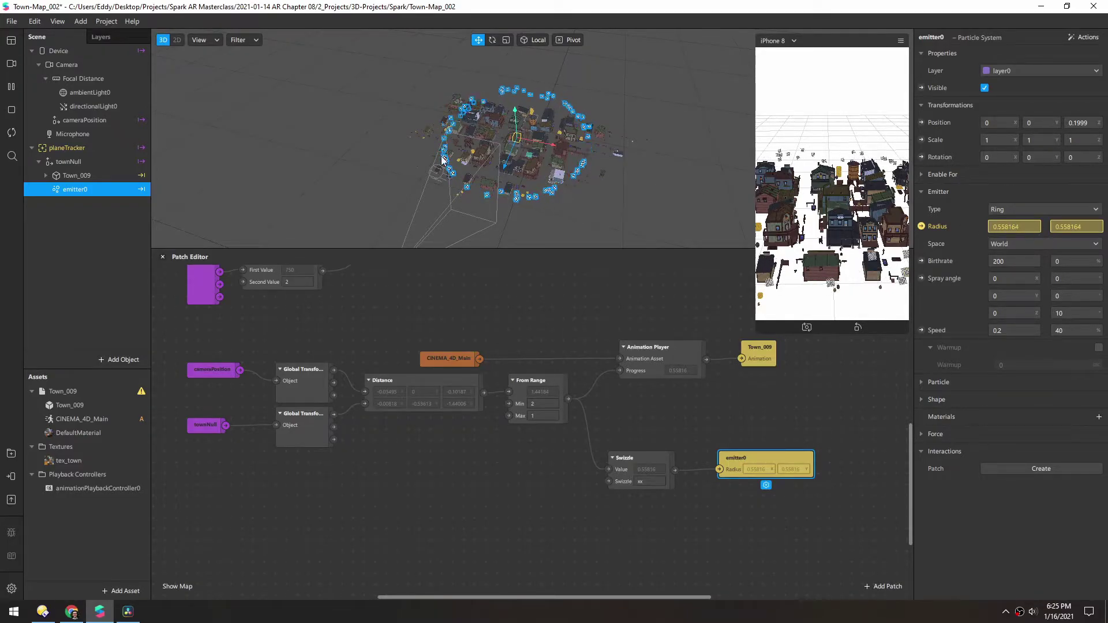
{"action": "left_click", "coordinate": [640, 481]}
{"action": "key", "text": "BackSpace"}
{"action": "type", "text": "0"}
{"action": "key", "text": "Return"}
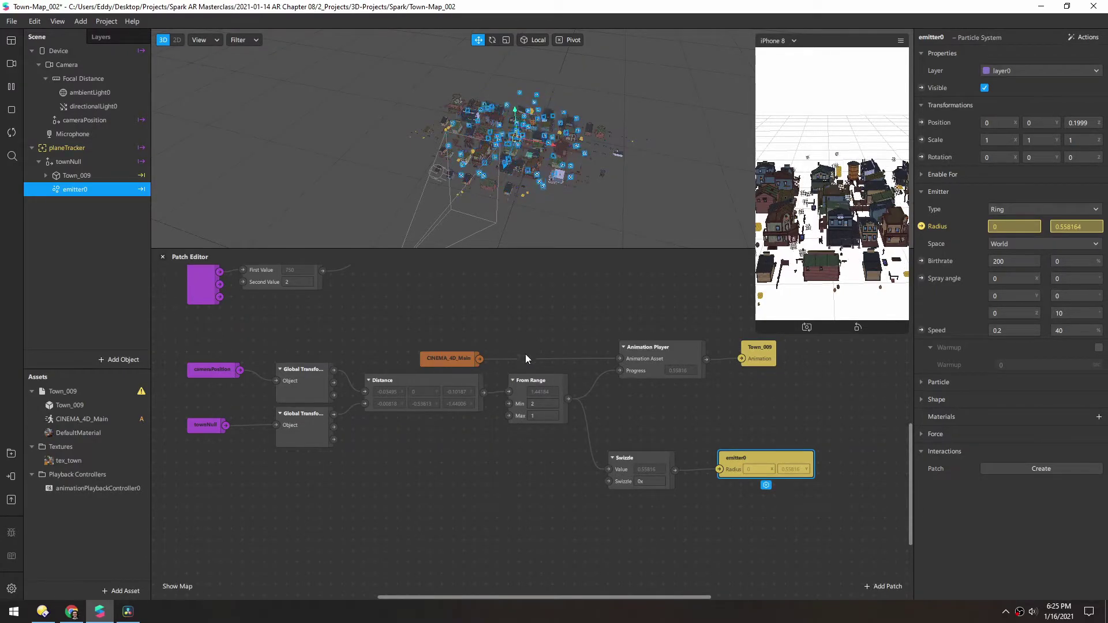
{"action": "key", "text": "ctrl+s"}
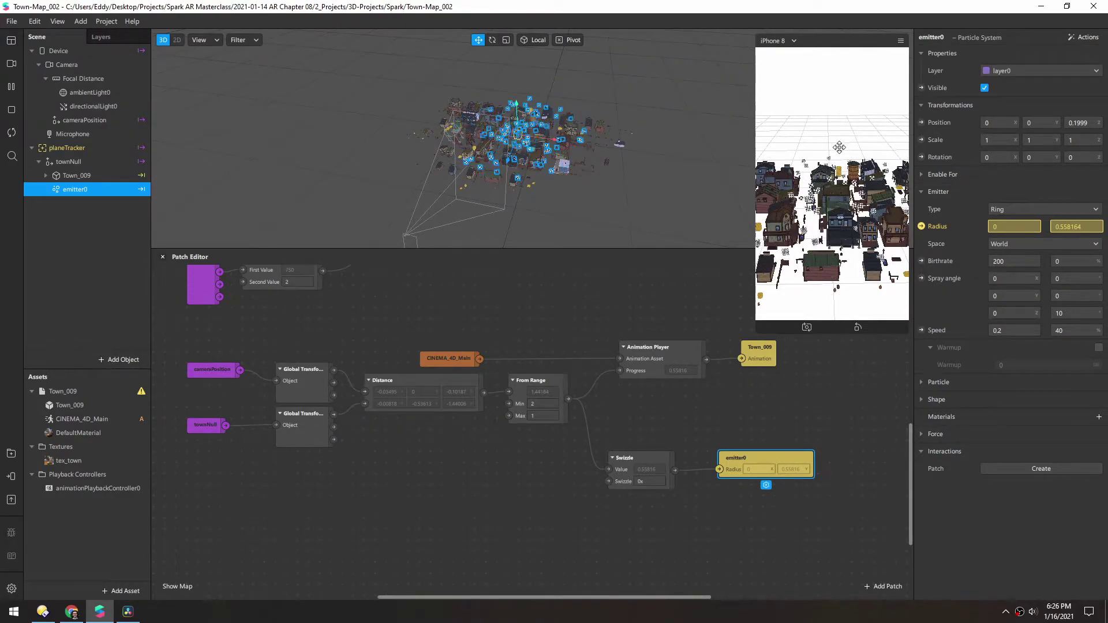
Step: Set the emitter's particle Lifespan to 3 seconds and its particle Scale to 0.1
{"action": "left_click", "coordinate": [920, 382]}
{"action": "scroll", "coordinate": [938, 438], "scroll_direction": "down", "scroll_amount": 1}
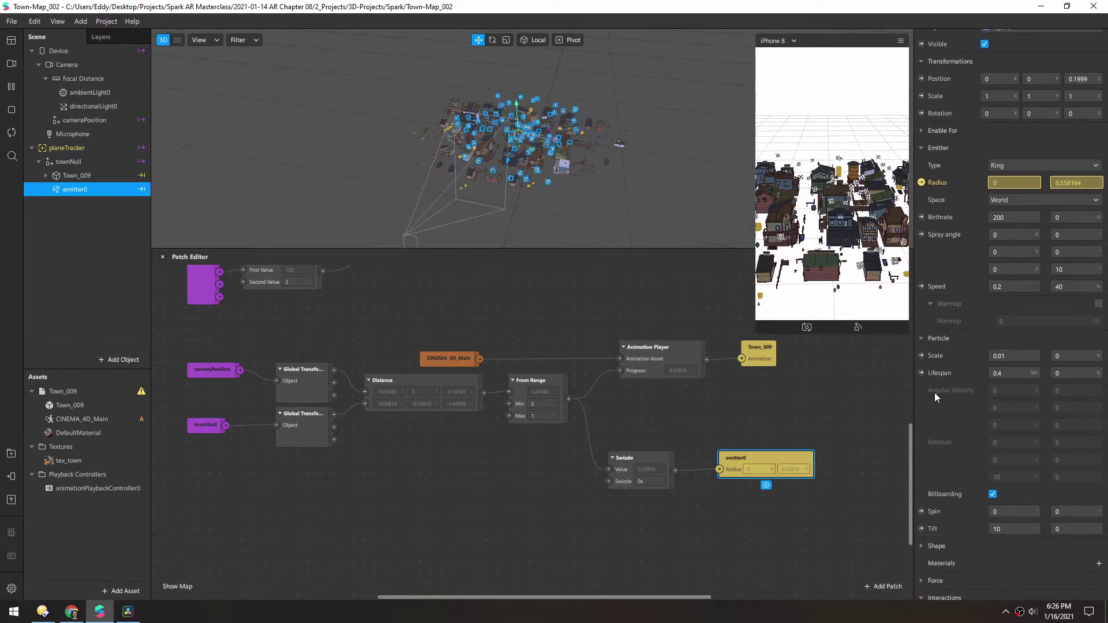
{"action": "type", "text": "3"}
{"action": "key", "text": "Return"}
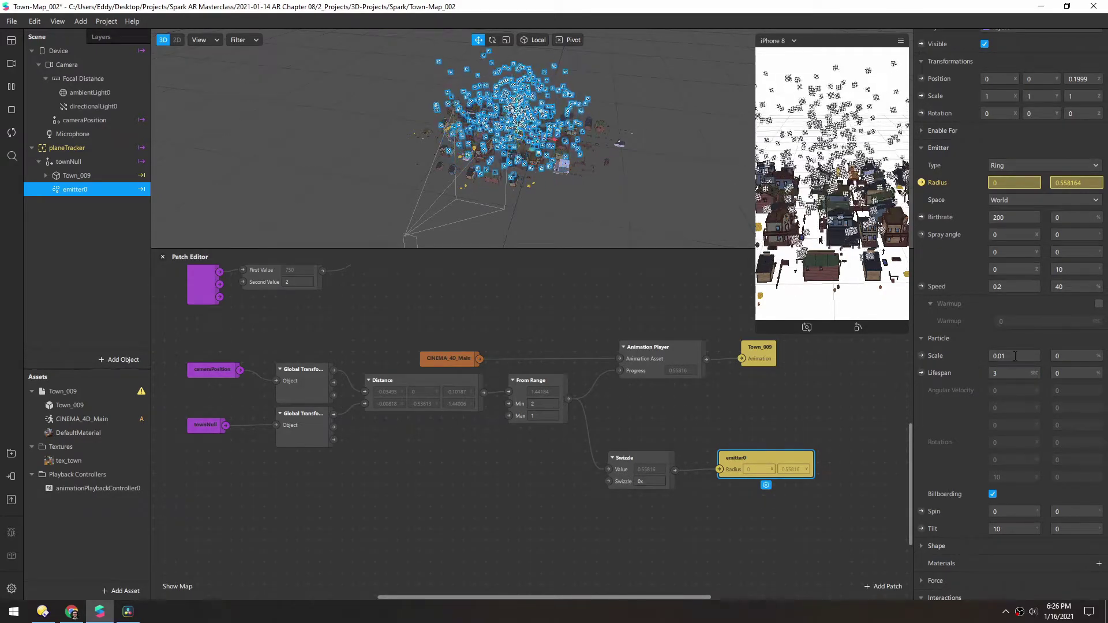
{"action": "left_click", "coordinate": [1014, 355]}
{"action": "type", "text": "0.1"}
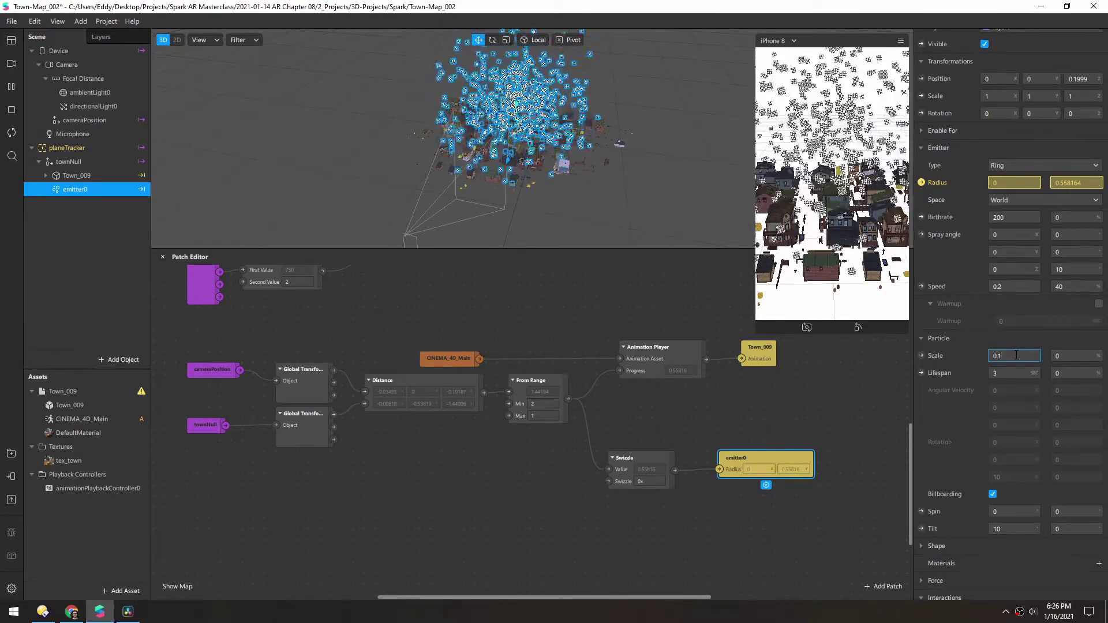
{"action": "key", "text": "Return"}
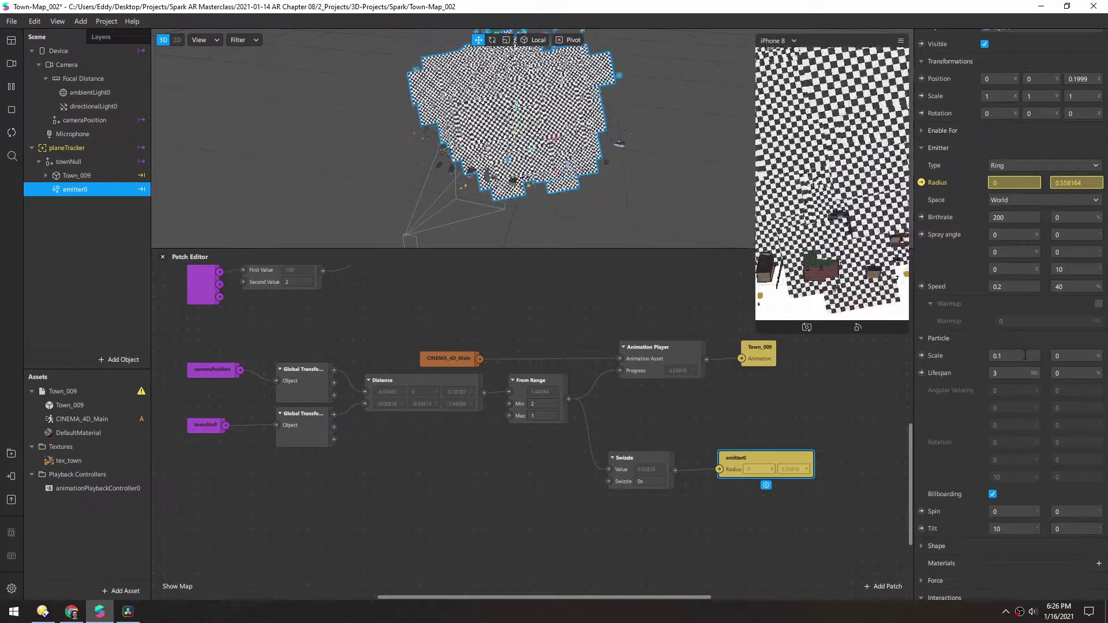
Step: Set the emitter's particle Tilt variation to 0 degrees
{"action": "left_click", "coordinate": [1004, 529]}
{"action": "type", "text": "0"}
{"action": "key", "text": "Return"}
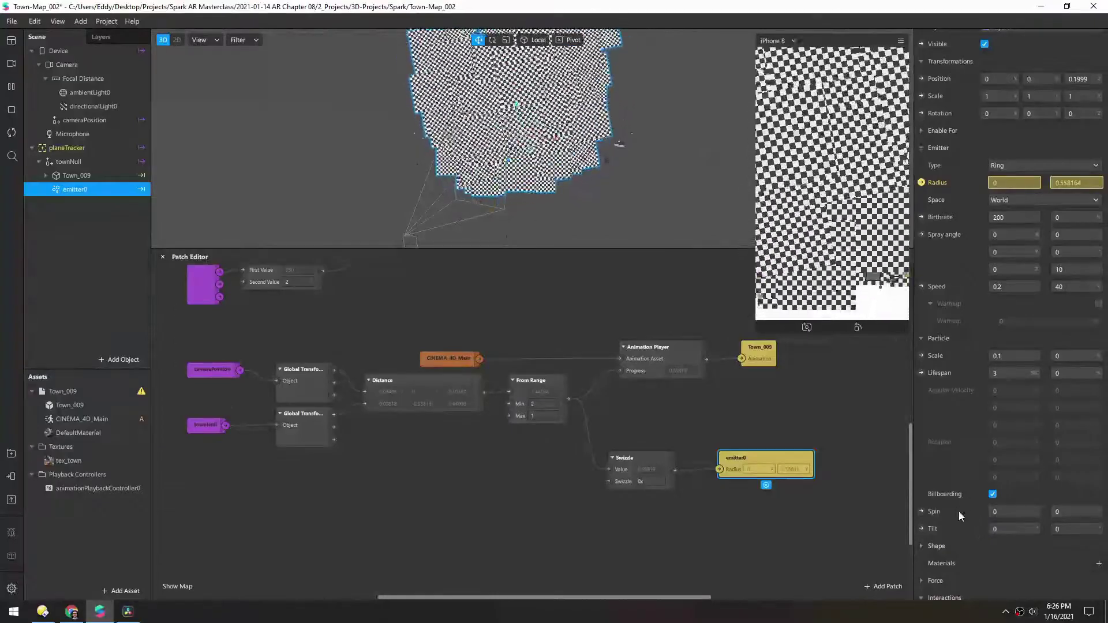
Step: Create a new material for the particle emitter and rename it mat_holographicLine
{"action": "left_click", "coordinate": [1098, 564]}
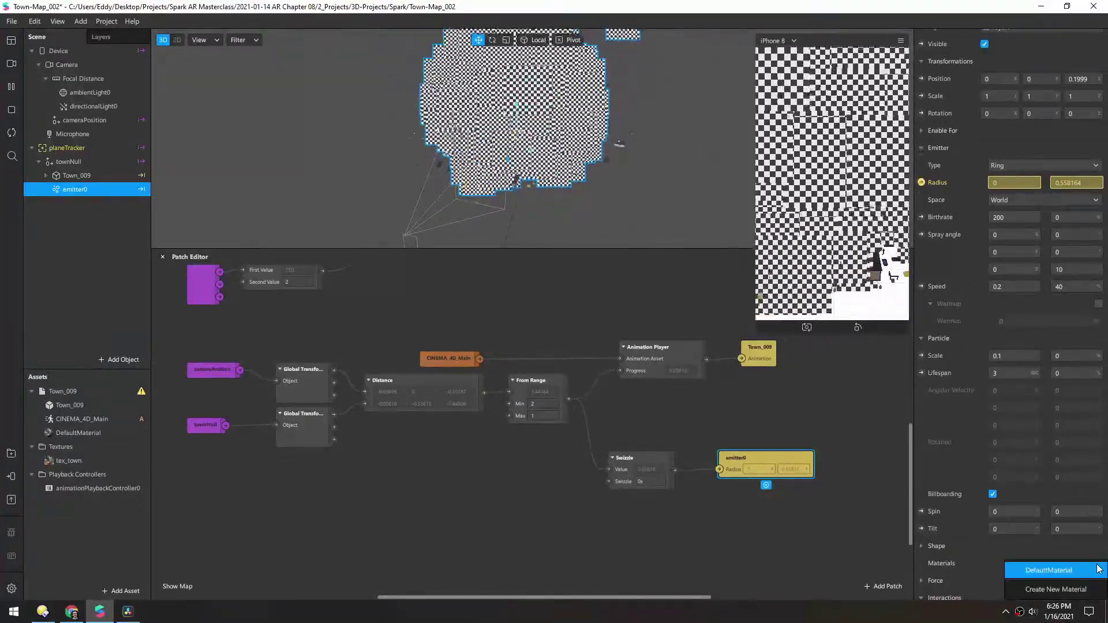
{"action": "left_click", "coordinate": [1040, 586]}
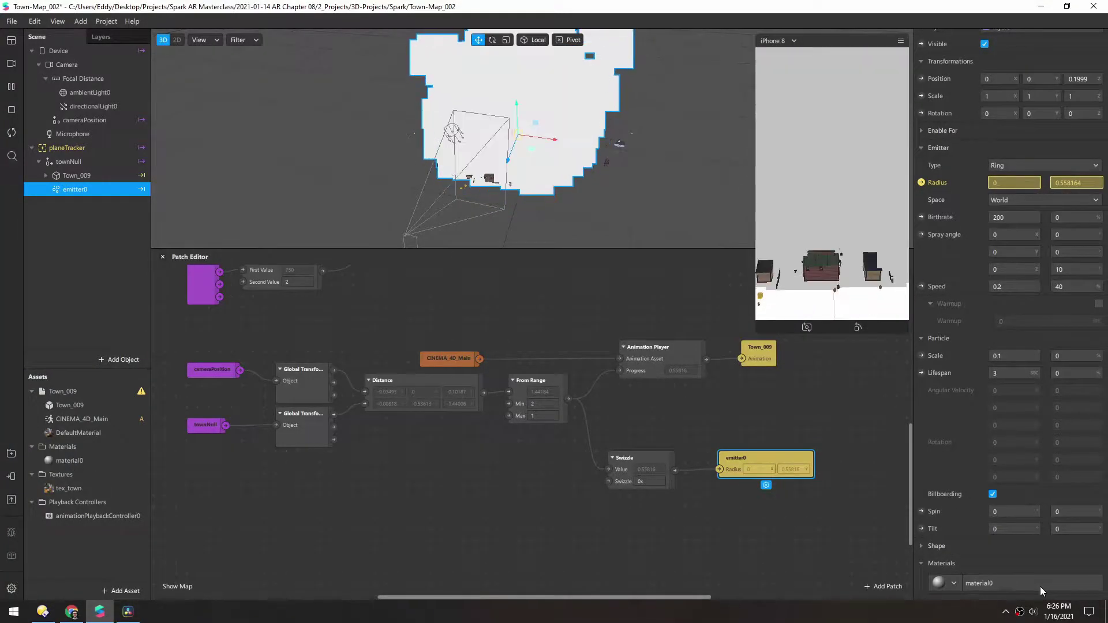
{"action": "left_click", "coordinate": [979, 583]}
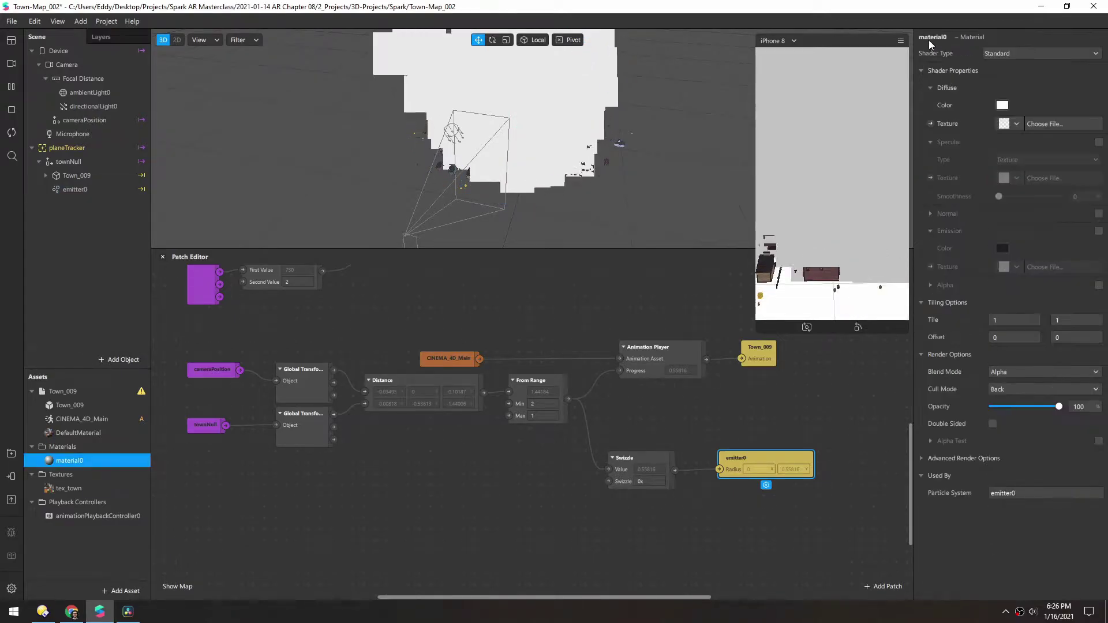
{"action": "type", "text": "mat"}
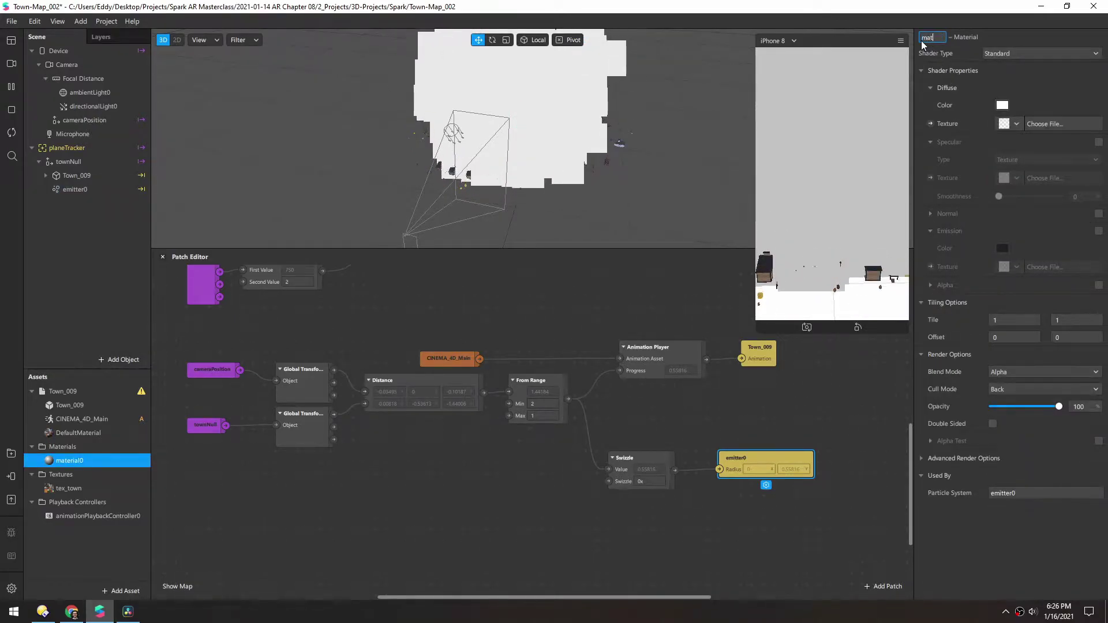
{"action": "type", "text": "_ho"}
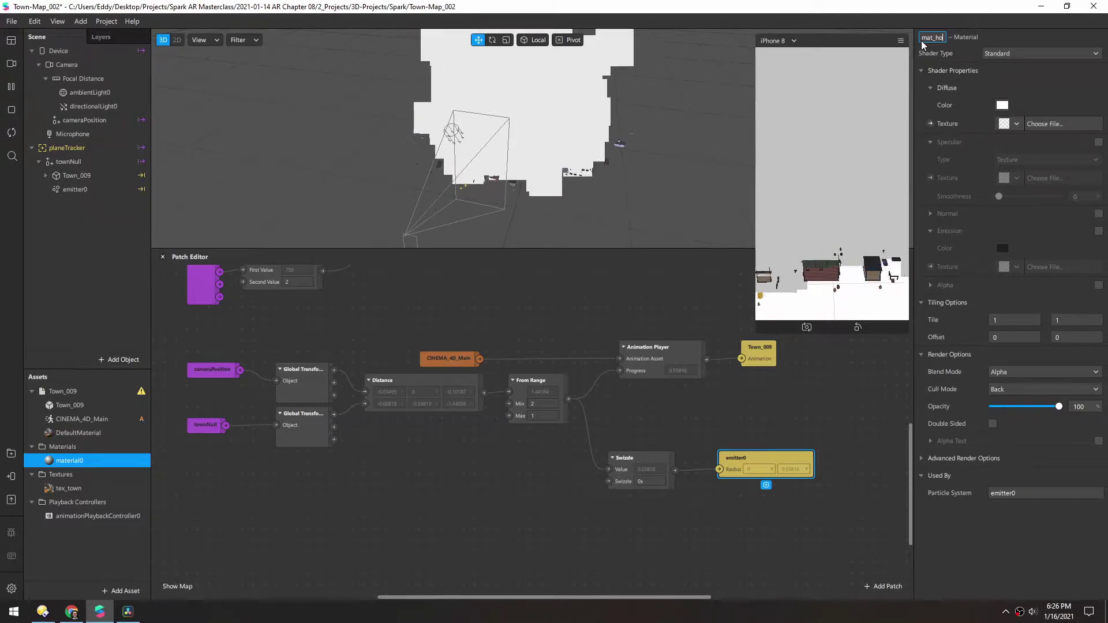
{"action": "type", "text": "lographicLine"}
{"action": "key", "text": "Return"}
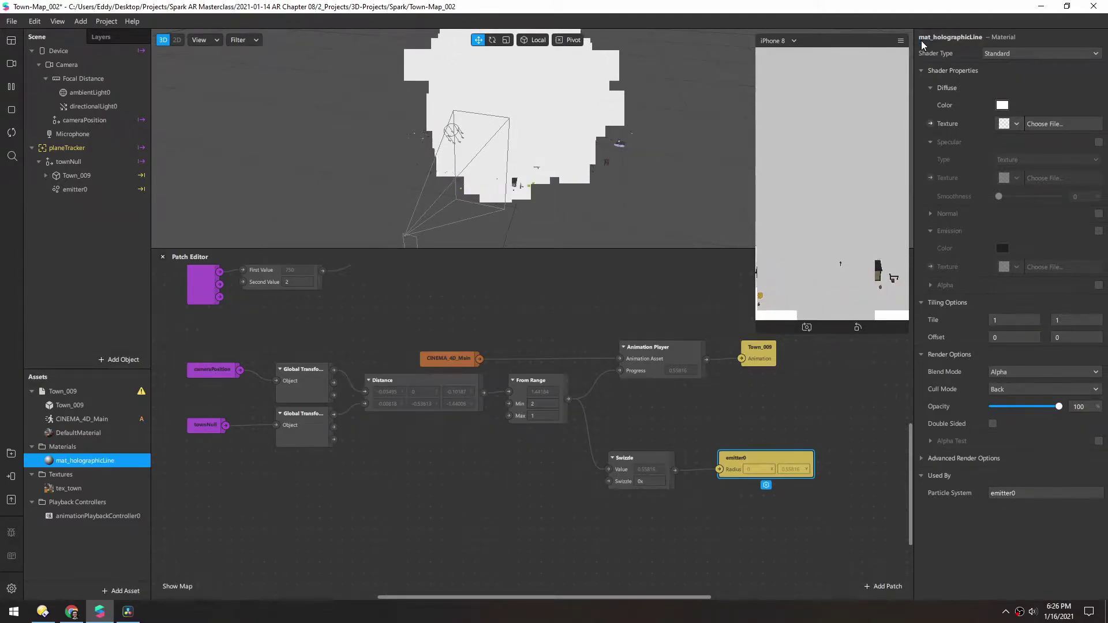
Step: Change mat_holographicLine's shader type to Flat and place a patch for its diffuse Texture below the Swizzle patch
{"action": "left_click", "coordinate": [996, 53]}
{"action": "left_click", "coordinate": [999, 56]}
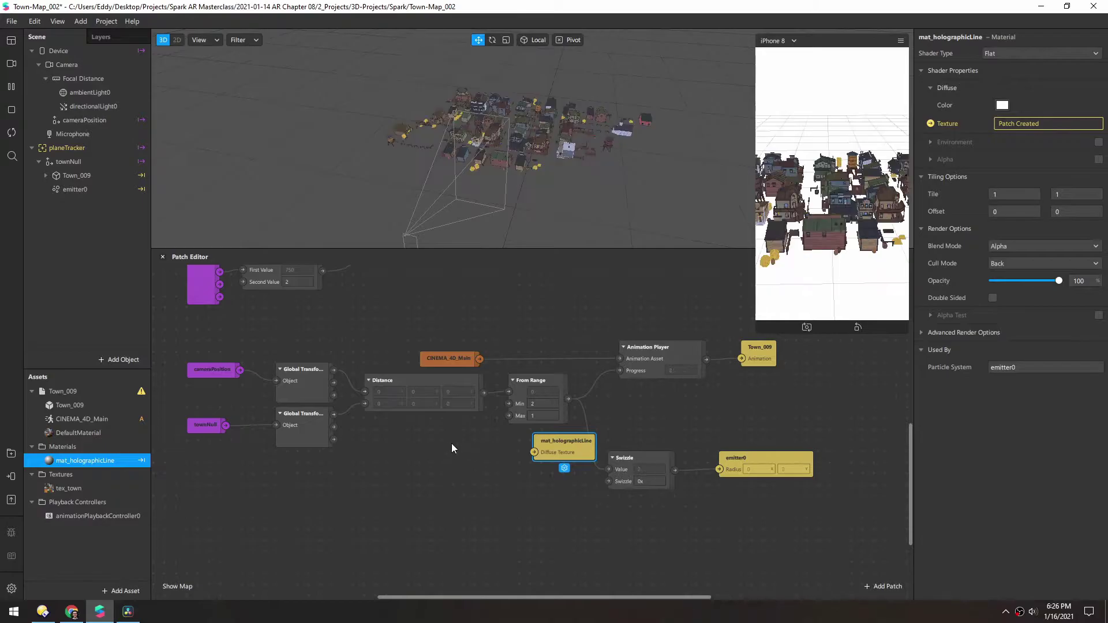
{"action": "middle_click_drag", "start_coordinate": [459, 474], "coordinate": [492, 409]}
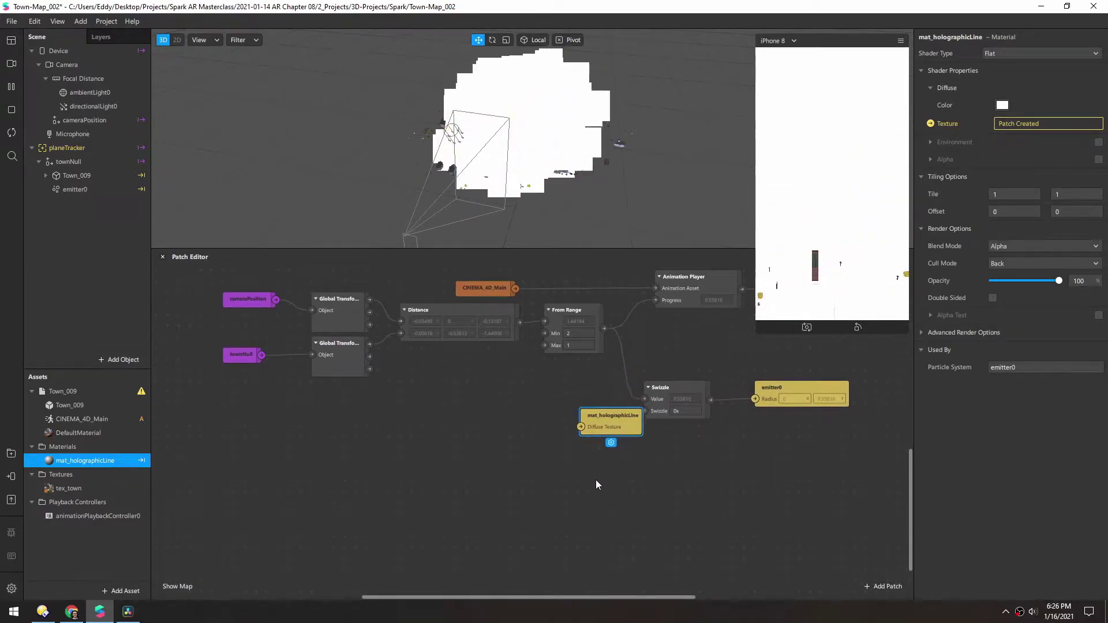
{"action": "middle_click_drag", "start_coordinate": [454, 500], "coordinate": [467, 480]}
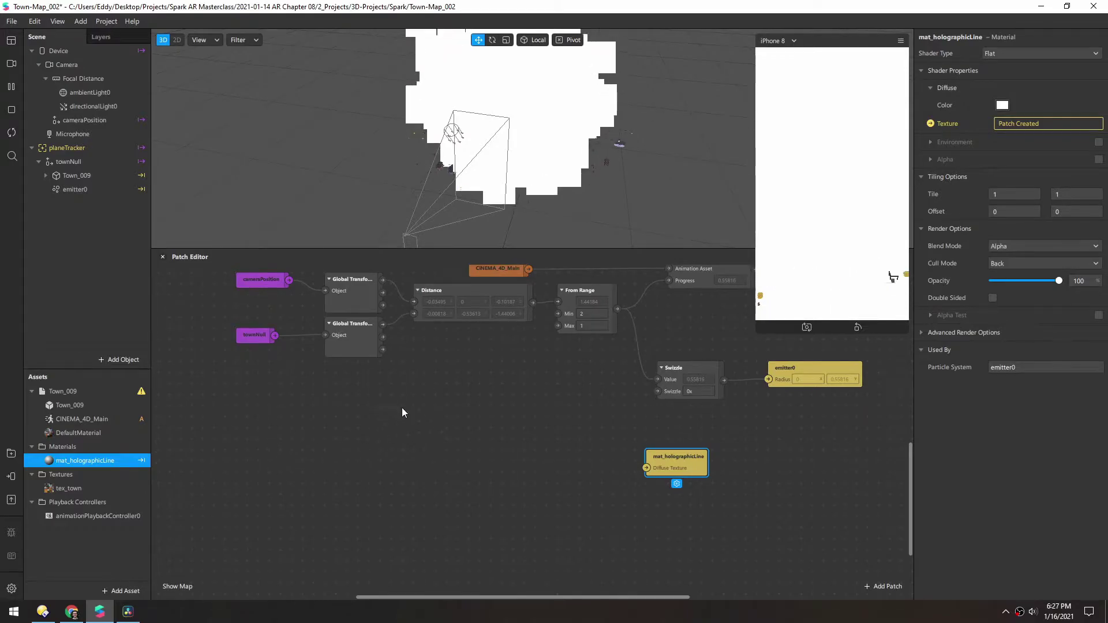
Step: Add an SDF Line patch and connect its output to the Diffuse Texture input of mat_holographicLine
{"action": "right_click", "coordinate": [306, 467]}
{"action": "type", "text": "line"}
{"action": "key", "text": "Return"}
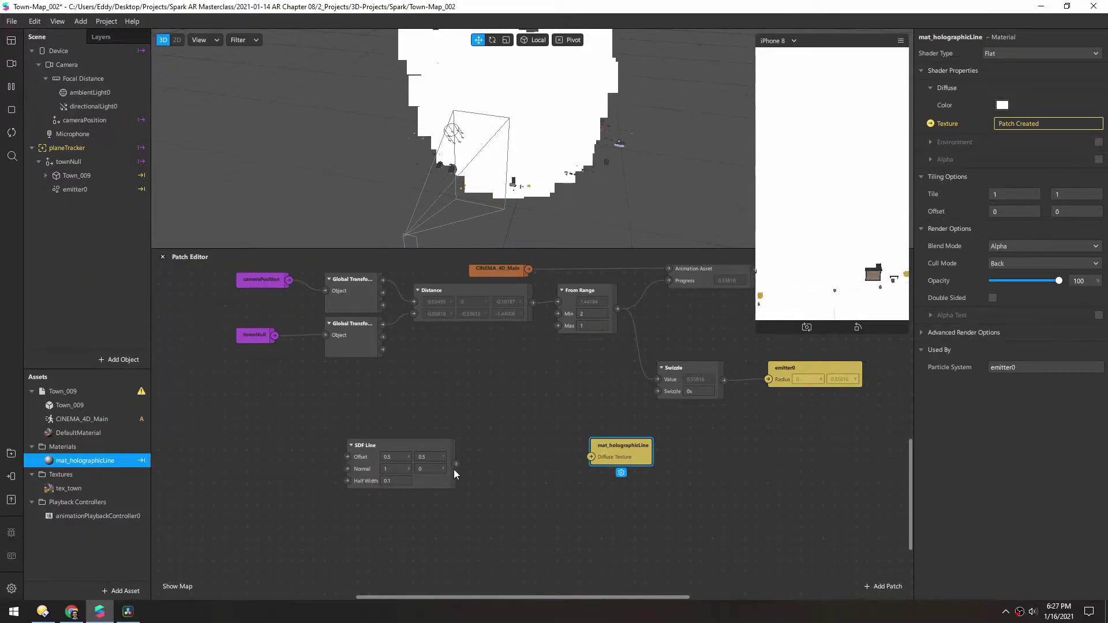
{"action": "left_click_drag", "start_coordinate": [455, 463], "coordinate": [591, 456]}
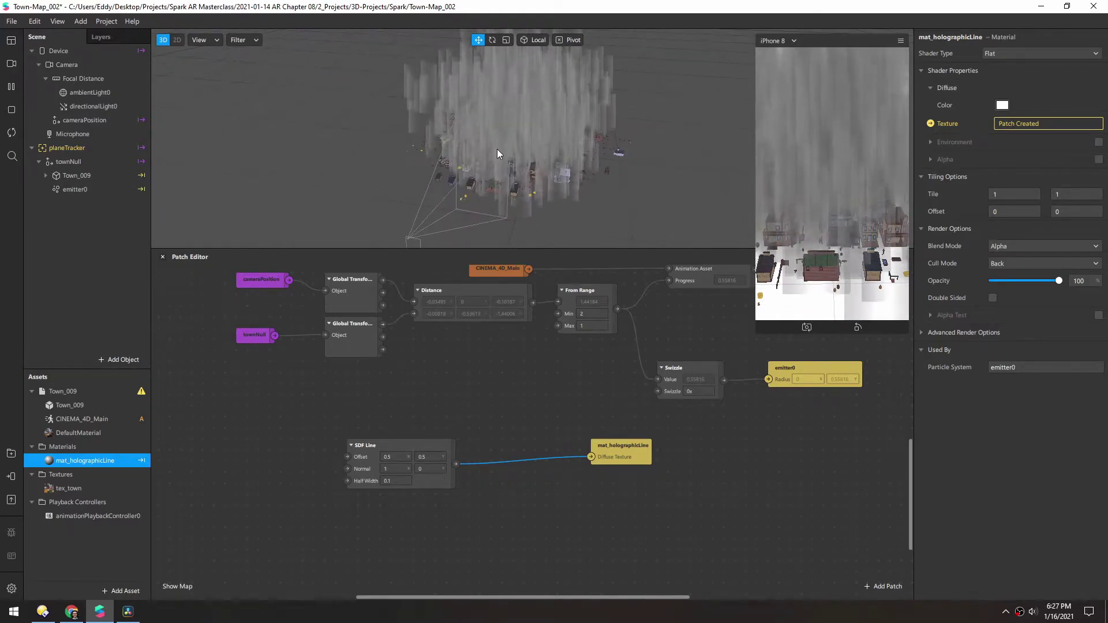
Step: Set emitter0's Birthrate to 50 and inspect the line-textured particles over the town up close
{"action": "left_click", "coordinate": [64, 189]}
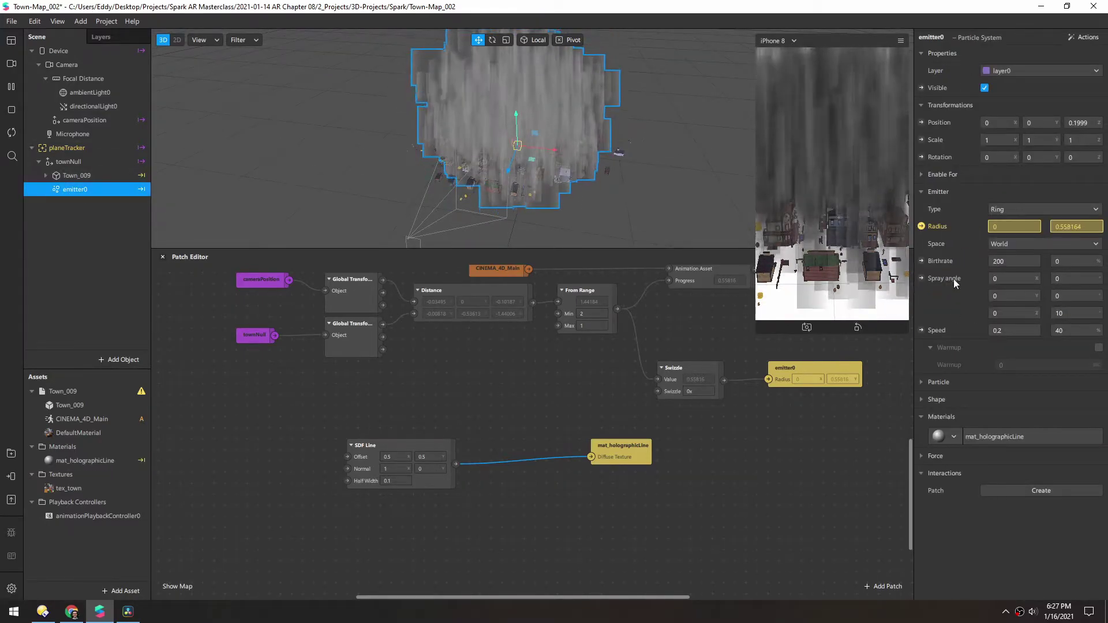
{"action": "left_click_drag", "start_coordinate": [1019, 261], "coordinate": [981, 257]}
{"action": "type", "text": "50"}
{"action": "key", "text": "Return"}
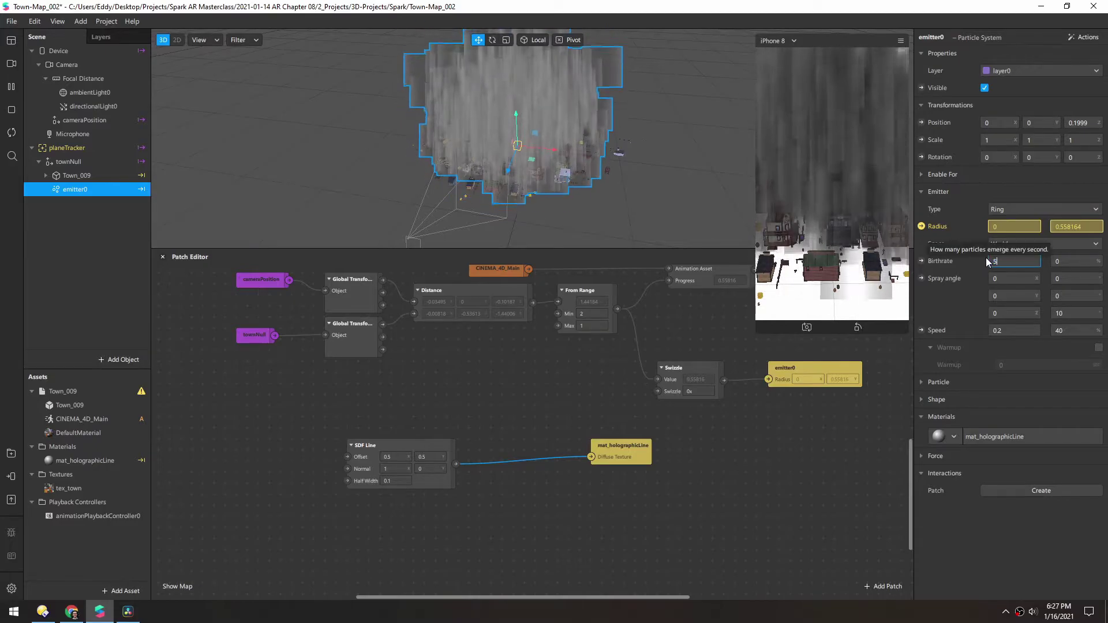
{"action": "scroll", "coordinate": [469, 150], "scroll_direction": "up", "scroll_amount": 5}
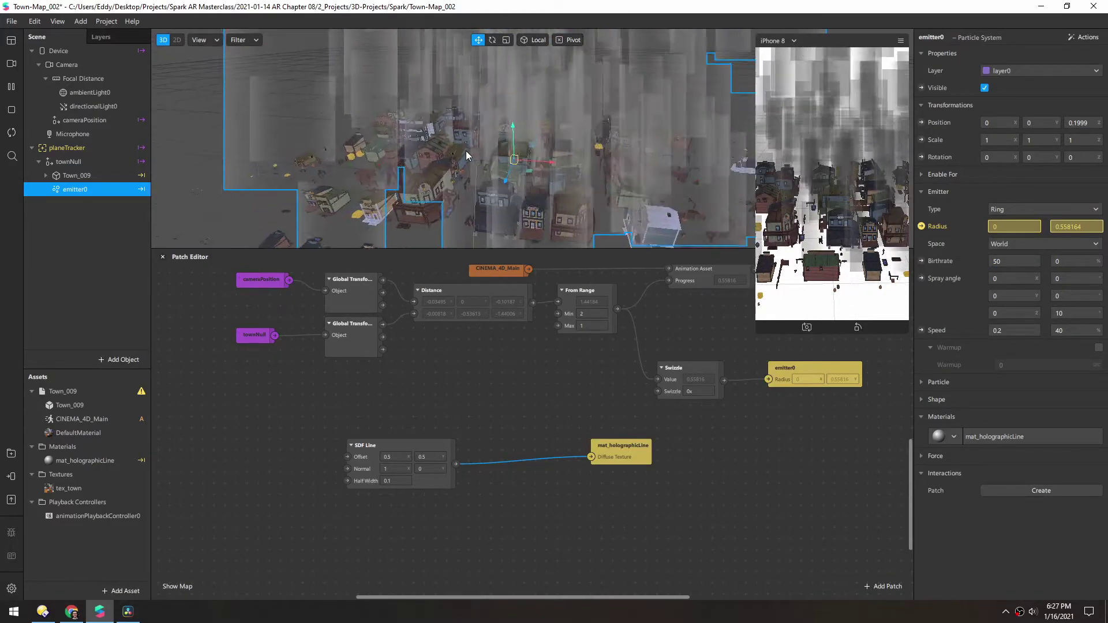
{"action": "left_click_drag", "start_coordinate": [490, 137], "coordinate": [490, 149], "text": "alt"}
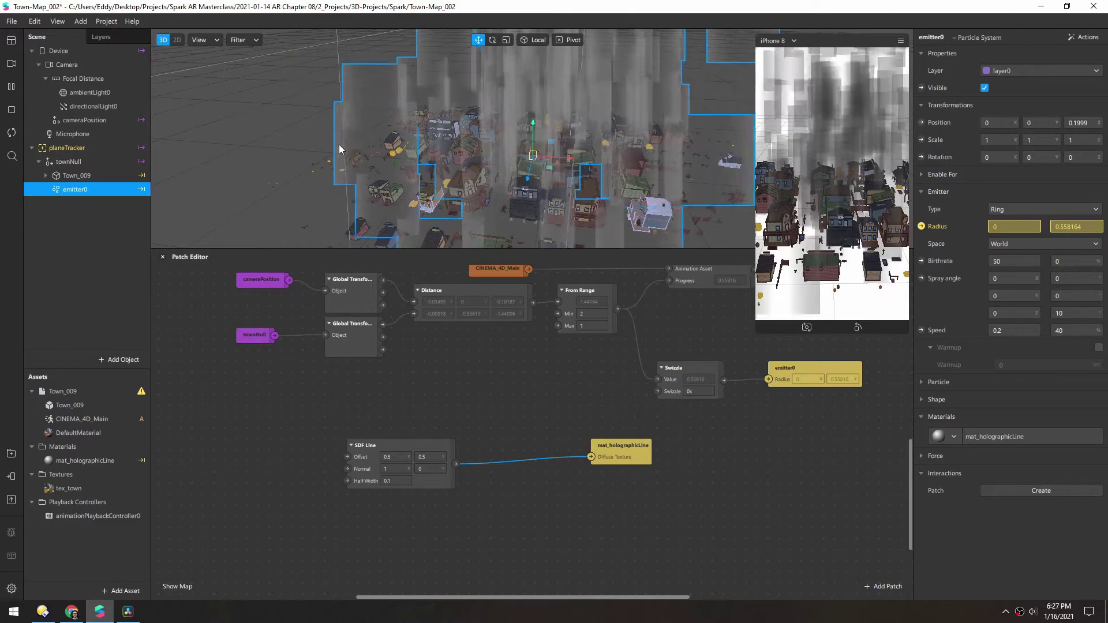
{"action": "right_click_drag", "start_coordinate": [386, 113], "coordinate": [495, 154]}
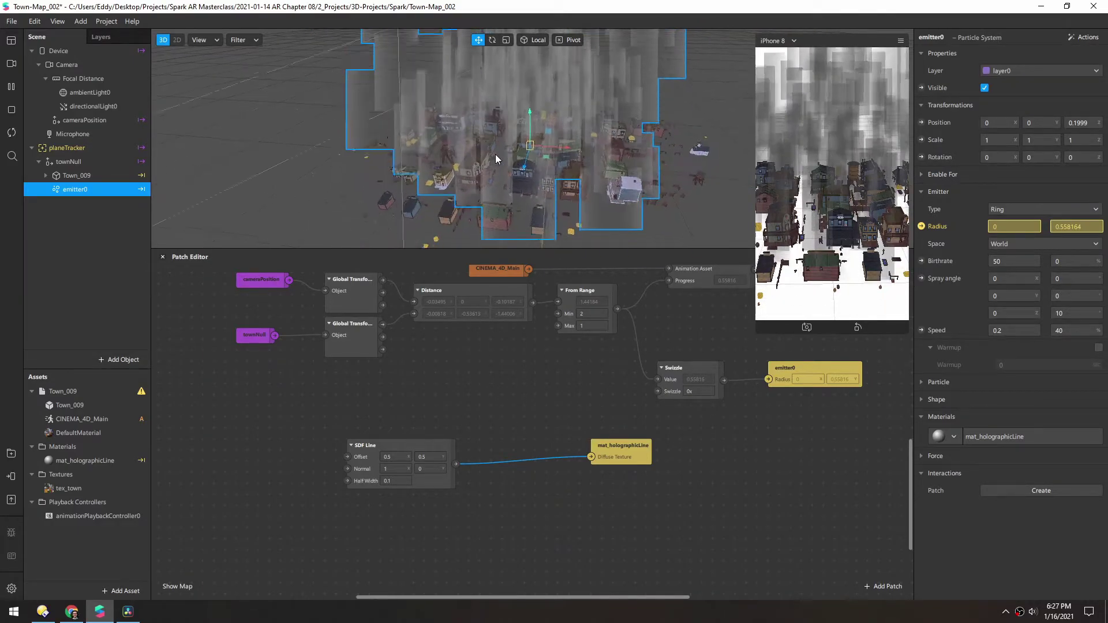
Step: Set the SDF Line patch's Half Width to 0 and move the patch farther from the material patch
{"action": "left_click", "coordinate": [397, 484]}
{"action": "type", "text": "0"}
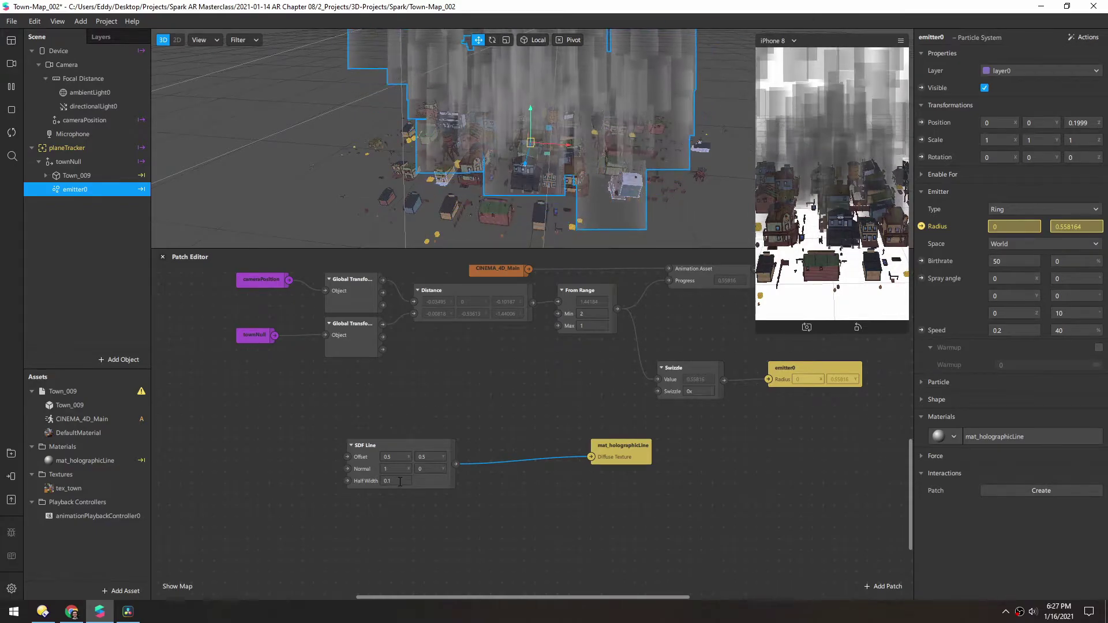
{"action": "left_click_drag", "start_coordinate": [393, 447], "coordinate": [337, 446]}
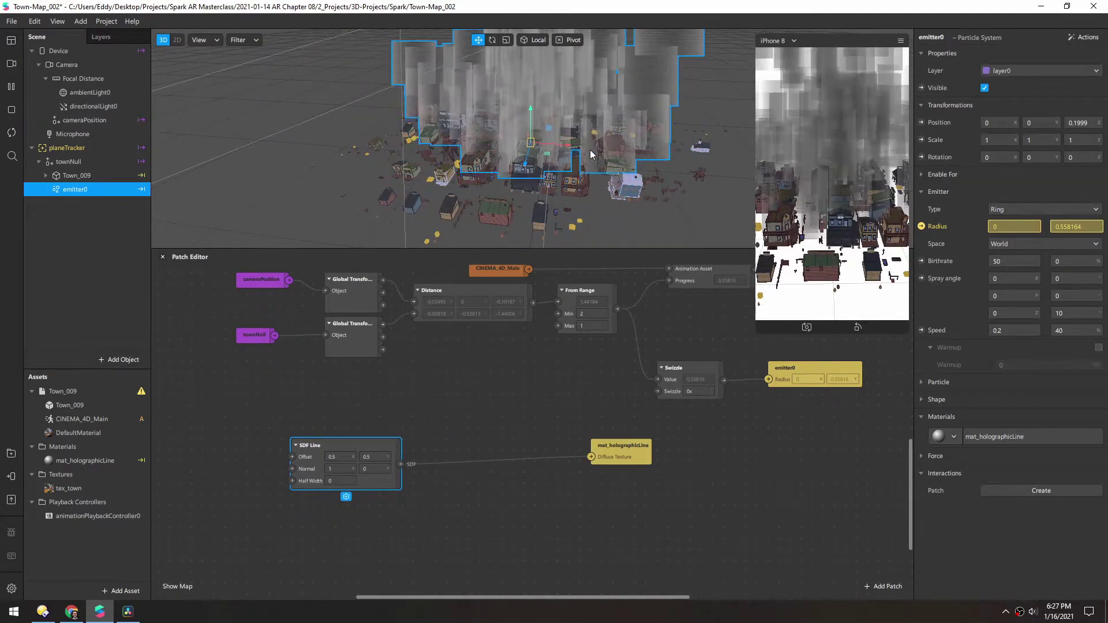
Step: Add a Smooth Step patch fed by the SDF Line output and route it into the material's Diffuse Texture
{"action": "left_click_drag", "start_coordinate": [400, 464], "coordinate": [445, 487]}
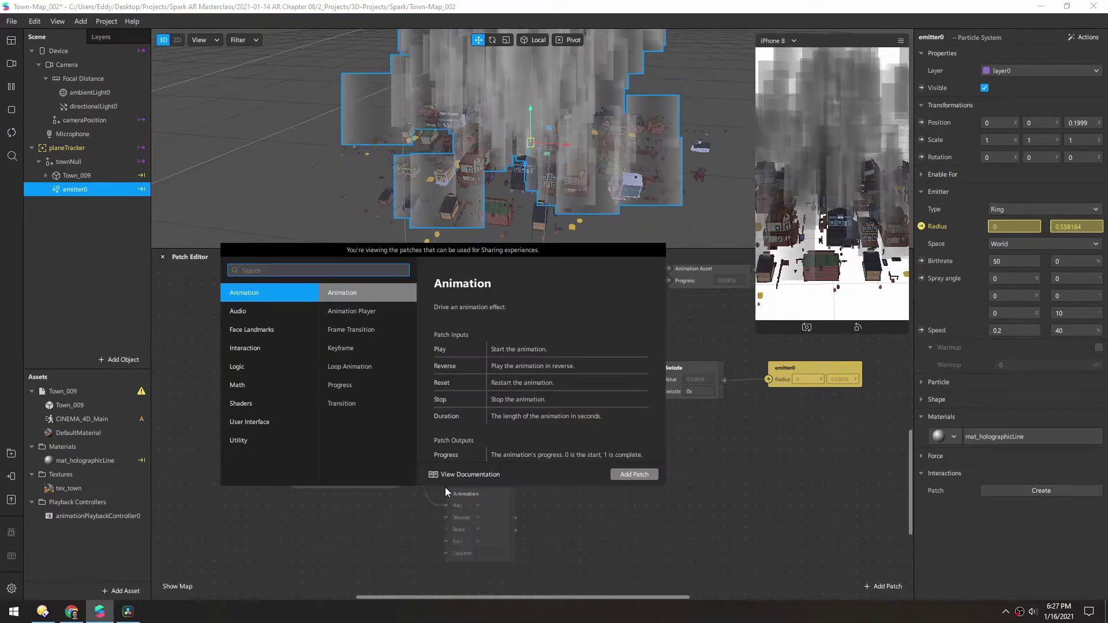
{"action": "type", "text": "smooth"}
{"action": "key", "text": "Return"}
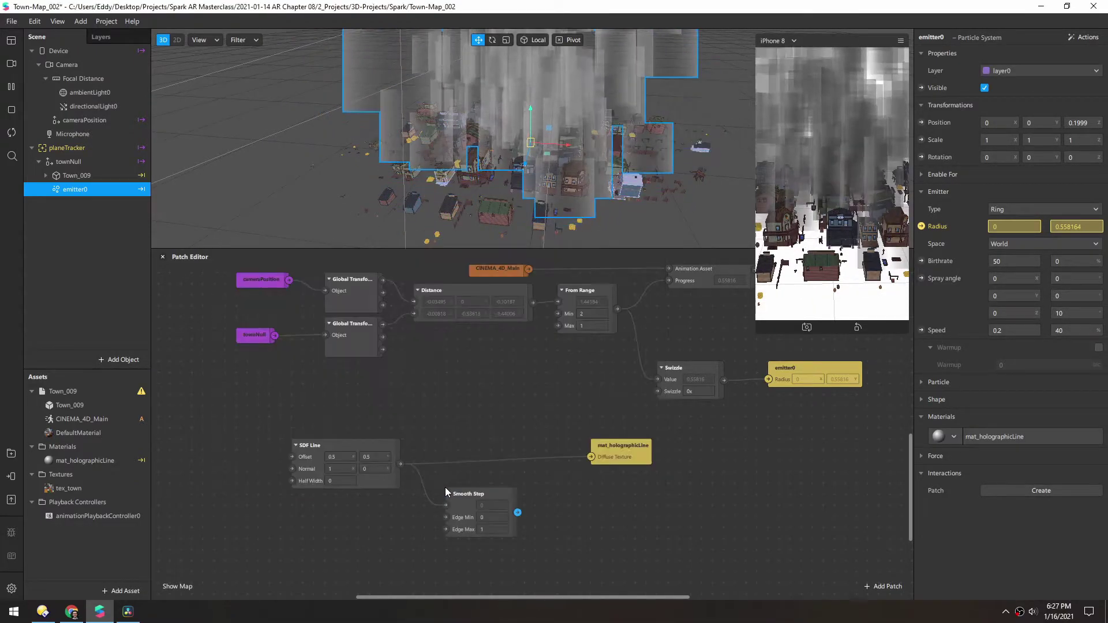
{"action": "left_click_drag", "start_coordinate": [464, 499], "coordinate": [590, 457]}
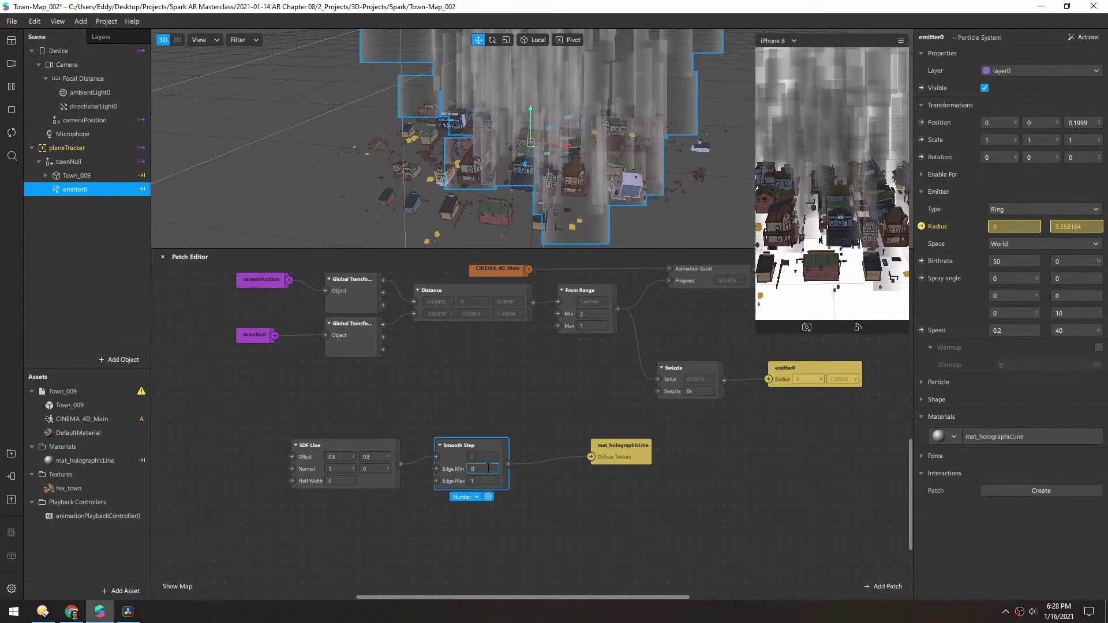
Step: Try an Edge Min of -0.3 and an Edge Max of 0.6 on the Smooth Step patch
{"action": "left_click", "coordinate": [488, 468]}
{"action": "type", "text": "-0.1"}
{"action": "key", "text": "BackSpace"}
{"action": "type", "text": "3"}
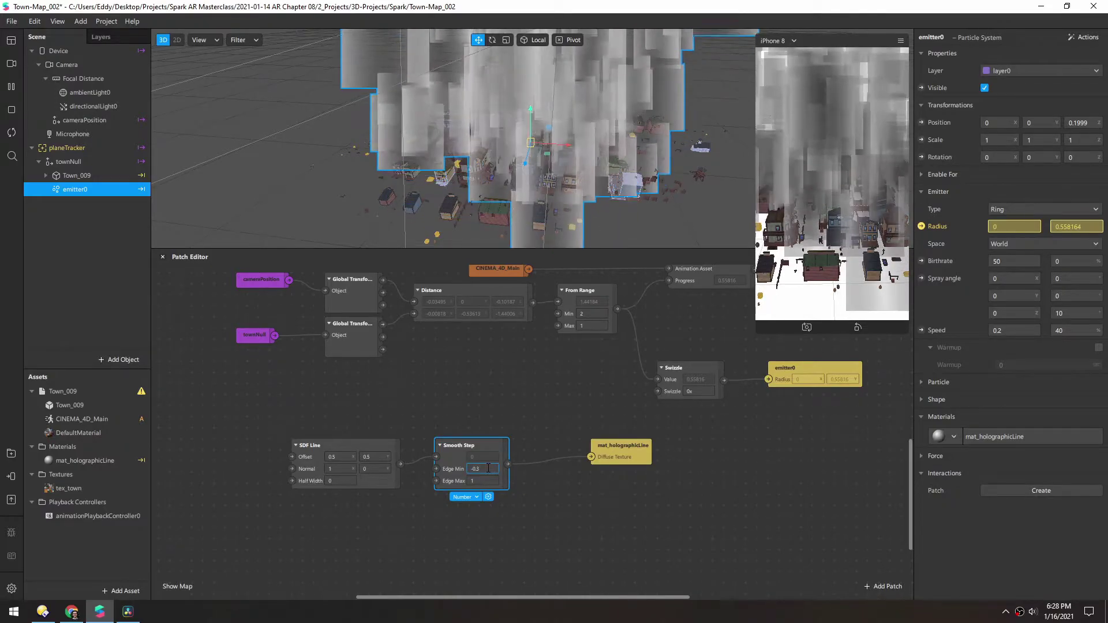
{"action": "left_click", "coordinate": [486, 480]}
{"action": "type", "text": ".1"}
{"action": "scroll", "coordinate": [487, 482], "scroll_direction": "down", "scroll_amount": 5}
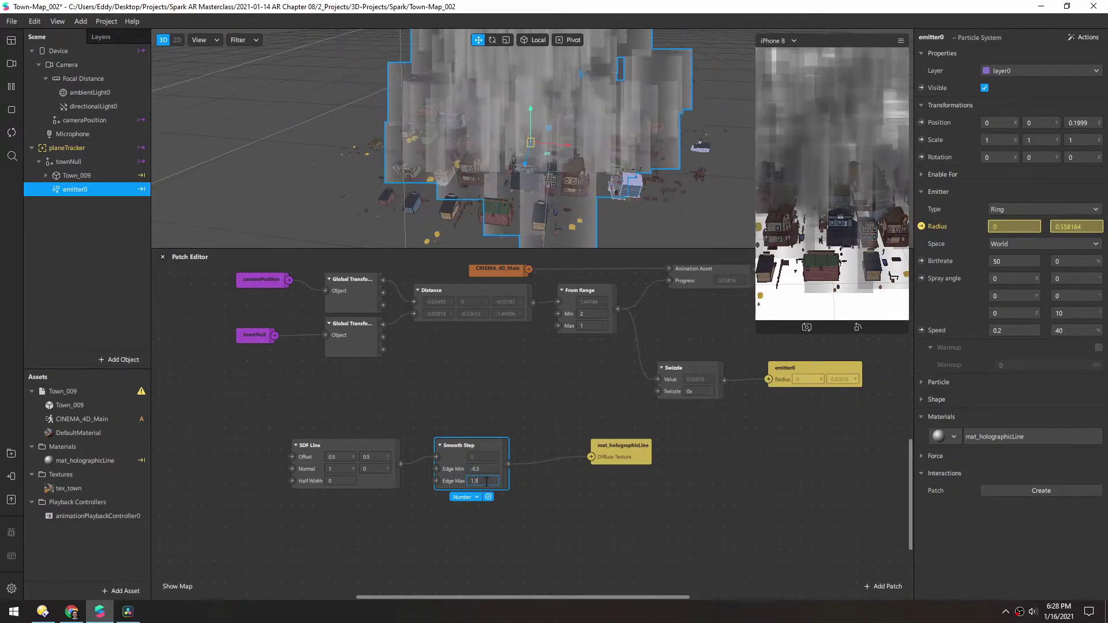
Step: Set the Smooth Step patch's Edge Min to 0.2 and Edge Max to 0.1
{"action": "left_click", "coordinate": [485, 468]}
{"action": "scroll", "coordinate": [486, 468], "scroll_direction": "up", "scroll_amount": 4}
{"action": "scroll", "coordinate": [486, 468], "scroll_direction": "up", "scroll_amount": 6}
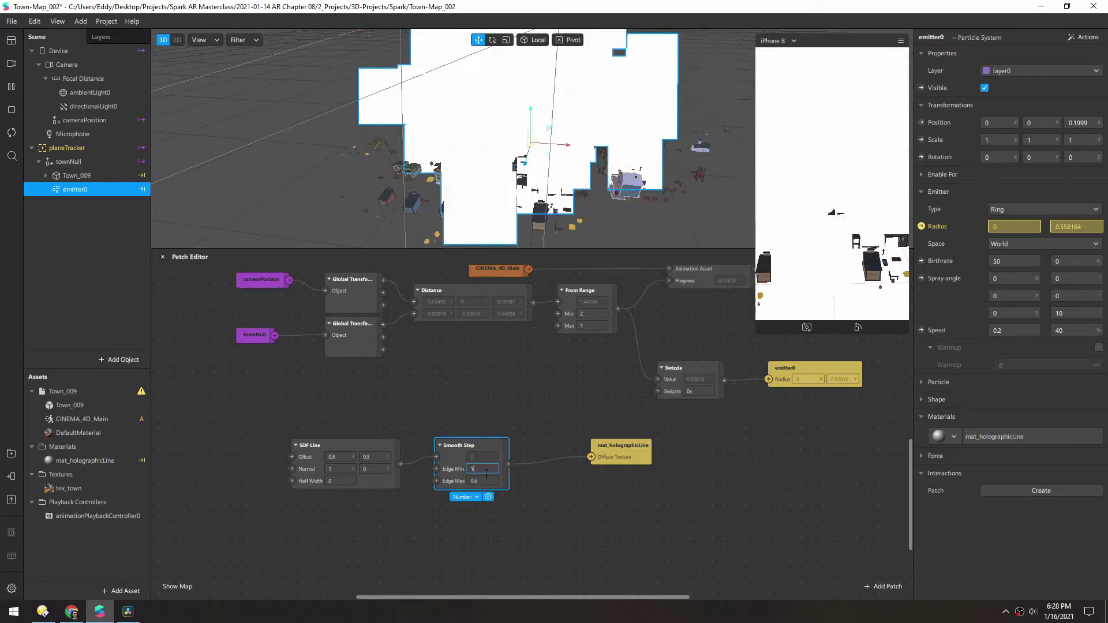
{"action": "left_click", "coordinate": [485, 480]}
{"action": "scroll", "coordinate": [485, 481], "scroll_direction": "down", "scroll_amount": 5}
{"action": "left_click", "coordinate": [482, 470]}
{"action": "scroll", "coordinate": [482, 471], "scroll_direction": "down", "scroll_amount": 2}
{"action": "key", "text": "BackSpace"}
{"action": "type", "text": "2"}
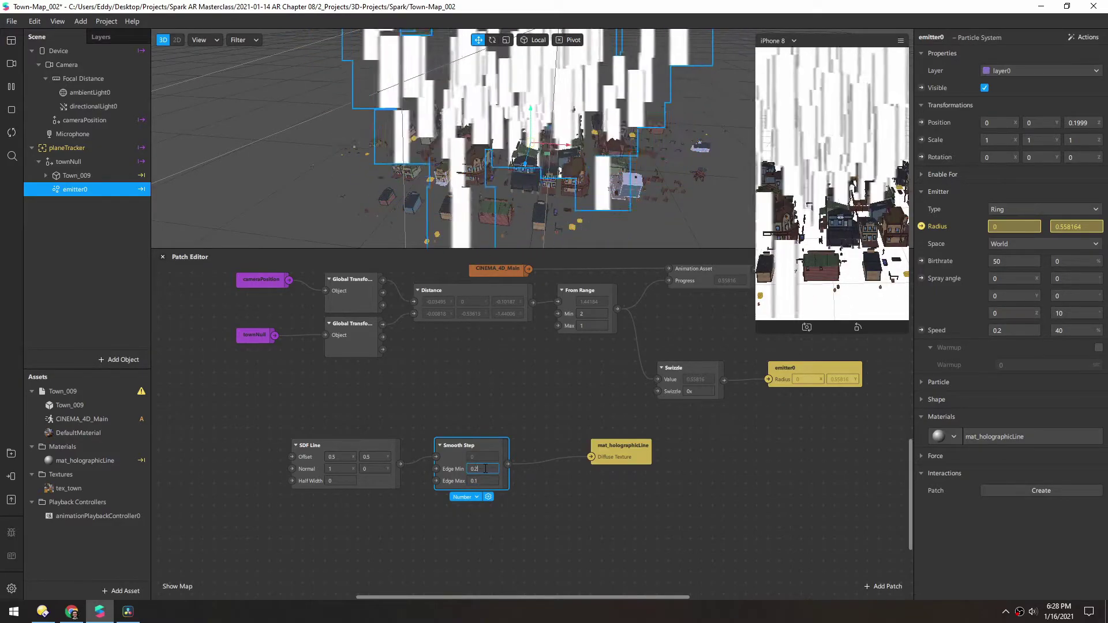
Step: Set the SDF Line patch's Half Width to -0.1 and deselect the patches
{"action": "left_click", "coordinate": [339, 480]}
{"action": "key", "text": "BackSpace"}
{"action": "type", "text": "-0.2"}
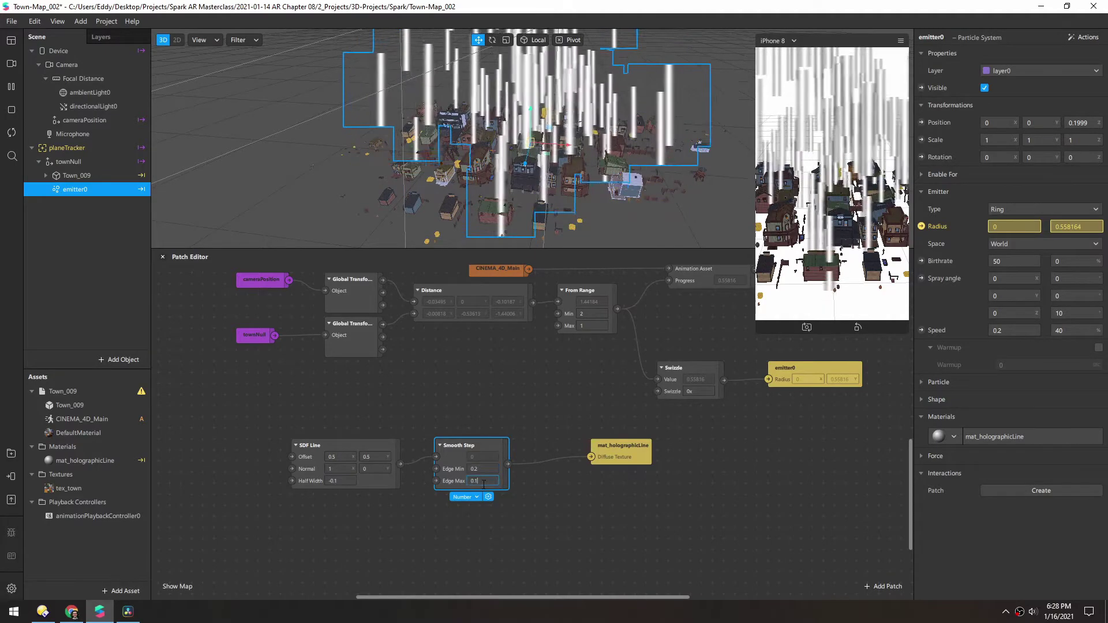
{"action": "left_click", "coordinate": [425, 514]}
{"action": "scroll", "coordinate": [475, 459], "scroll_direction": "up", "scroll_amount": 2}
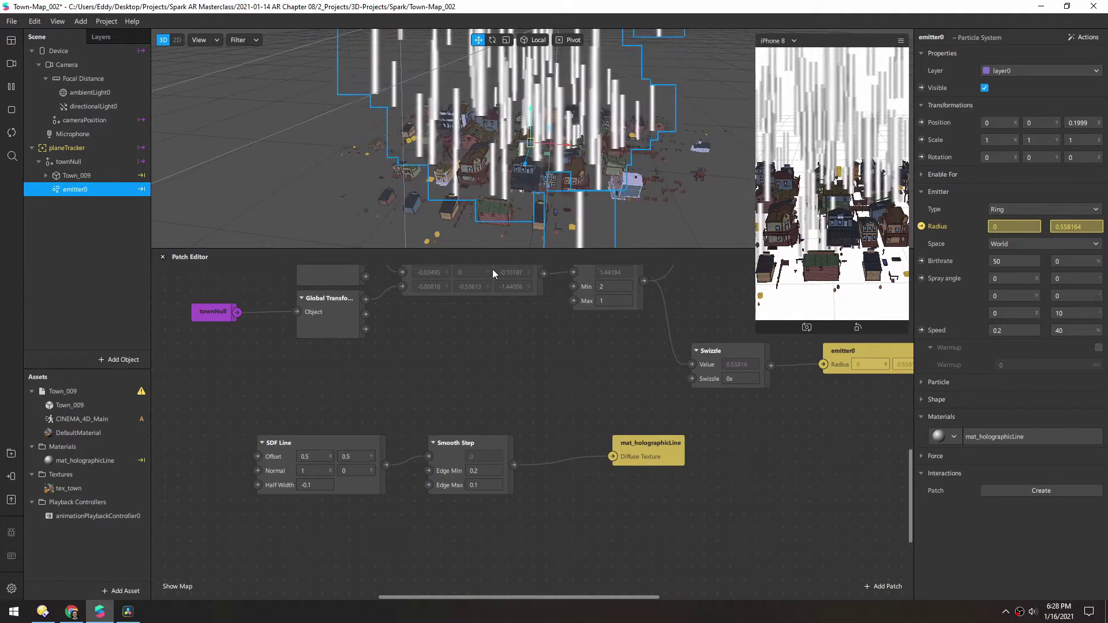
Step: View the line particles from farther away and turn off Billboarding in emitter0's Particle settings
{"action": "scroll", "coordinate": [478, 199], "scroll_direction": "down", "scroll_amount": 3}
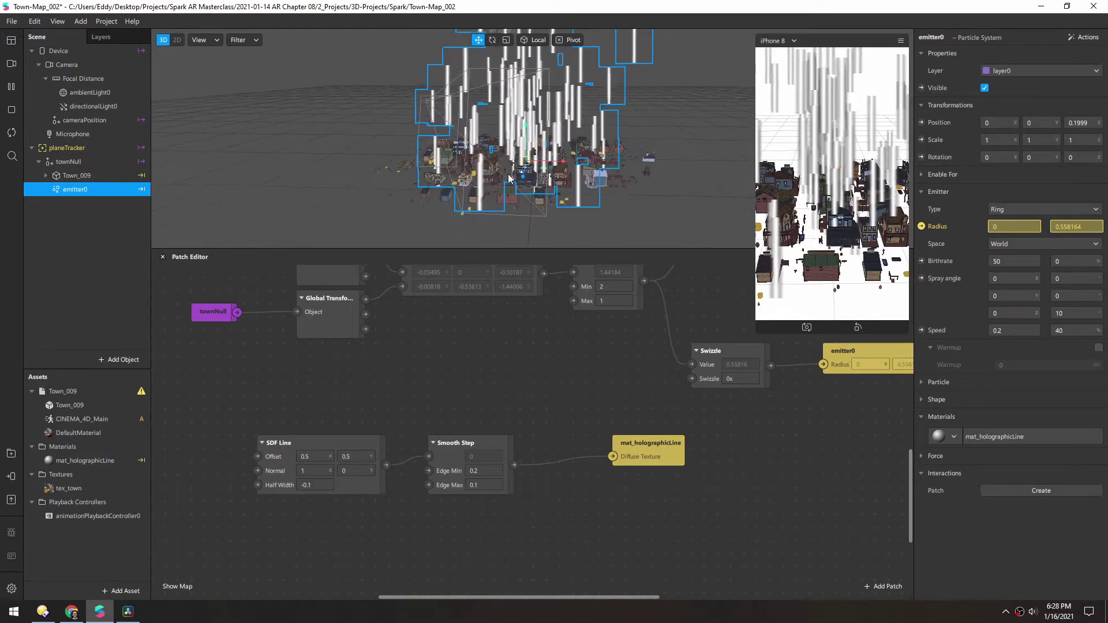
{"action": "left_click_drag", "start_coordinate": [503, 185], "coordinate": [484, 206], "text": "alt"}
{"action": "right_click_drag", "start_coordinate": [484, 207], "coordinate": [515, 225]}
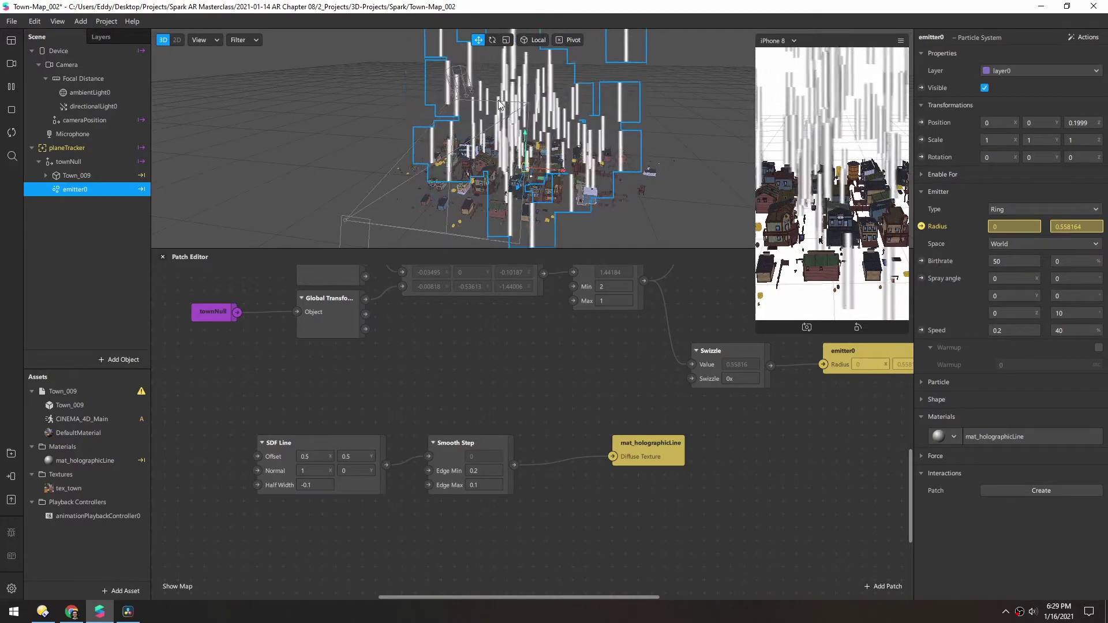
{"action": "left_click", "coordinate": [920, 382]}
{"action": "scroll", "coordinate": [949, 517], "scroll_direction": "down", "scroll_amount": 2}
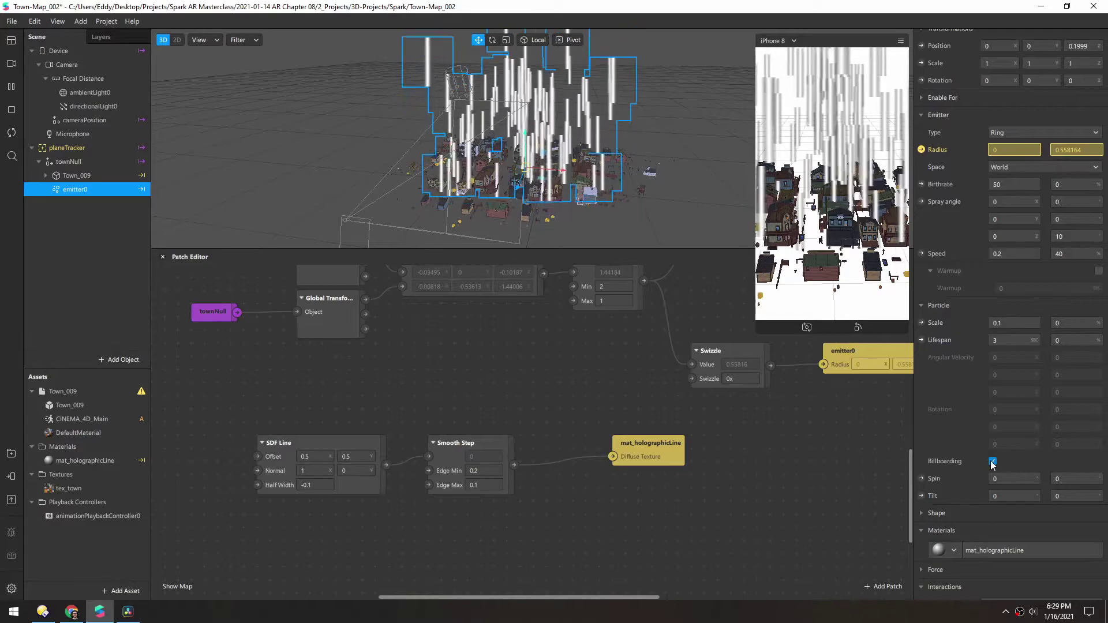
{"action": "left_click", "coordinate": [992, 461]}
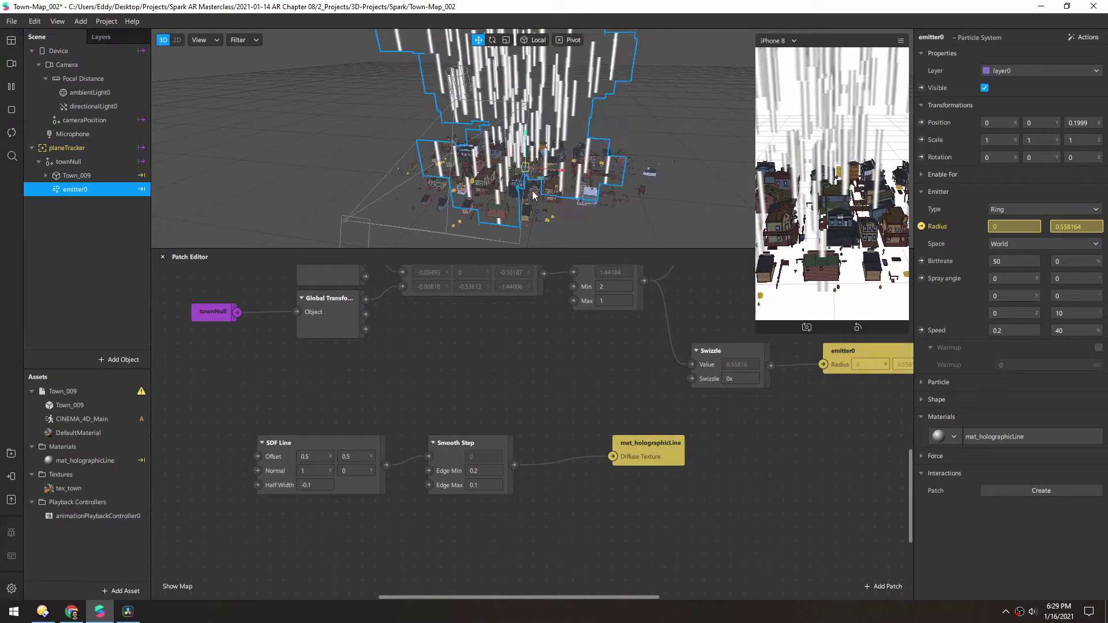
Step: Set the variation of emitter0's Z Spray angle to 0
{"action": "mouse_move", "coordinate": [604, 162]}
{"action": "left_mouse_down", "text": "alt"}
{"action": "mouse_move", "coordinate": [577, 132]}
{"action": "mouse_move", "coordinate": [528, 188]}
{"action": "left_mouse_up", "text": "alt"}
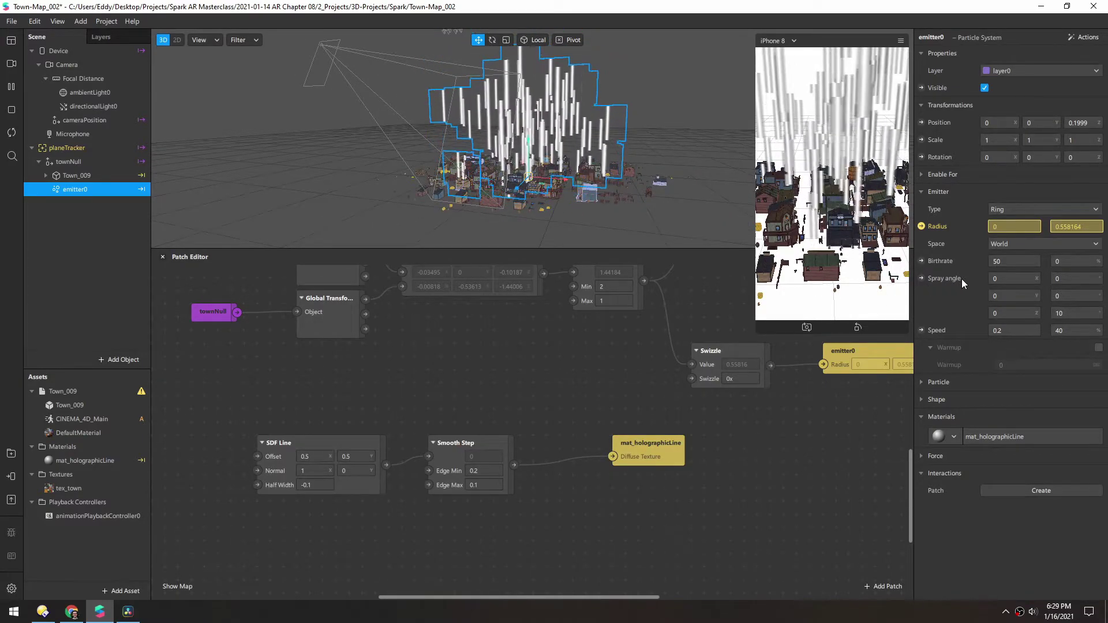
{"action": "left_click", "coordinate": [1059, 313]}
{"action": "type", "text": "0"}
{"action": "key", "text": "Return"}
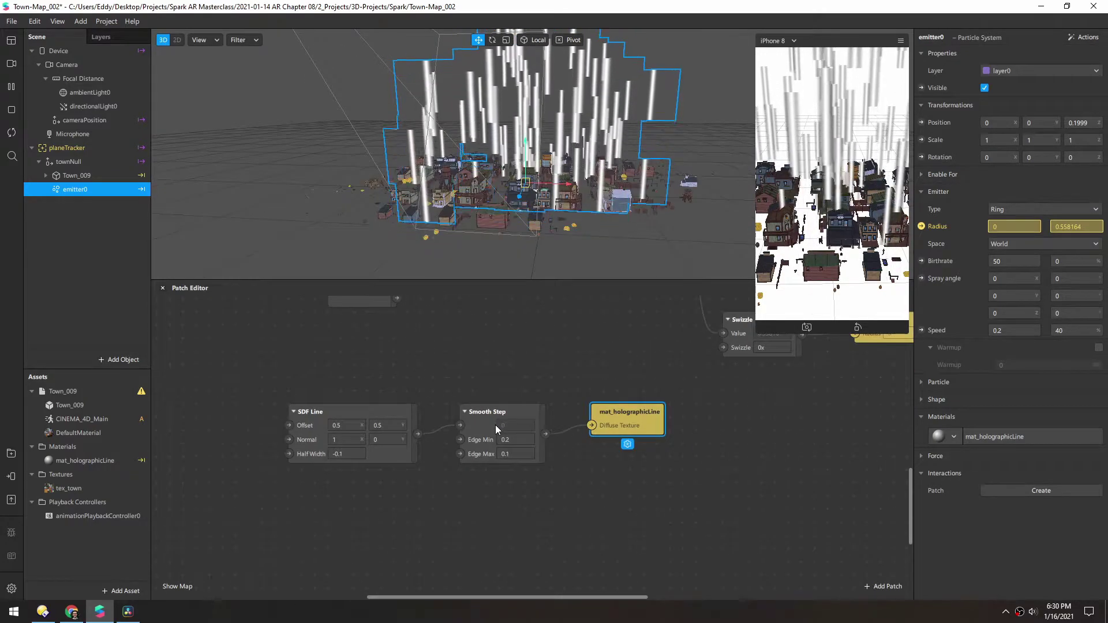
Step: Set emitter0's particle Scale to 0.01
{"action": "left_click_drag", "start_coordinate": [577, 110], "coordinate": [566, 133], "text": "alt"}
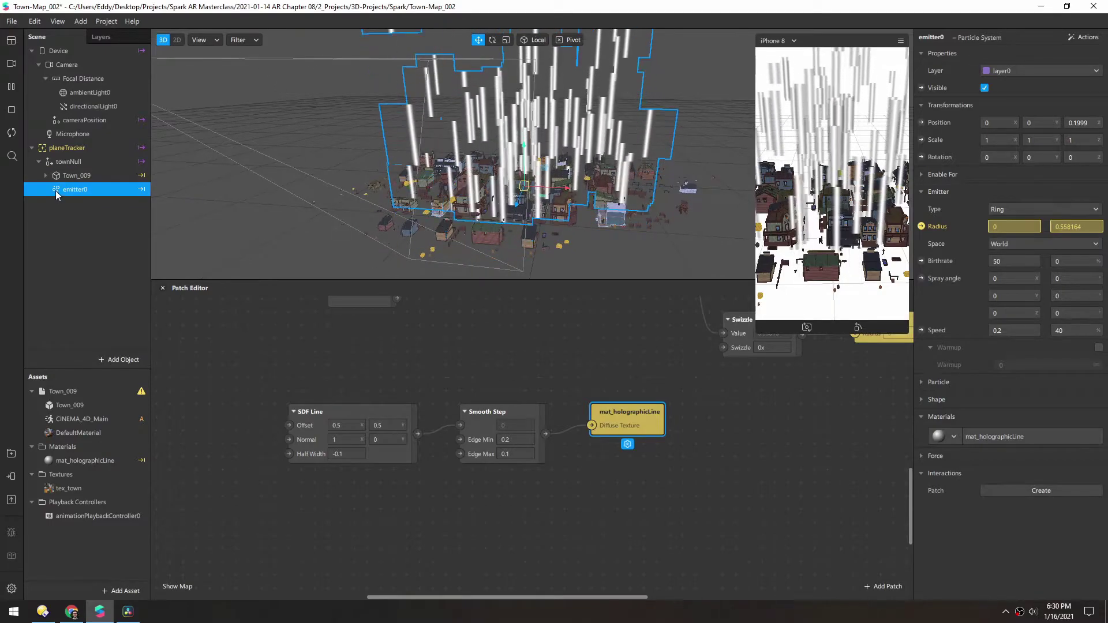
{"action": "left_click", "coordinate": [921, 382]}
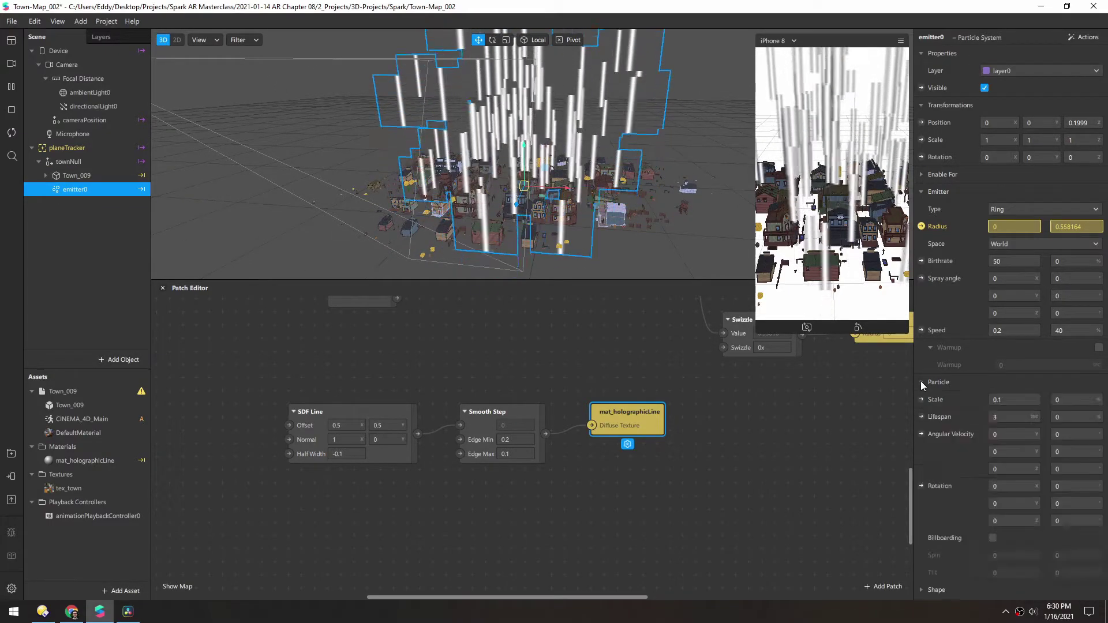
{"action": "left_click", "coordinate": [1011, 400]}
{"action": "key", "text": "BackSpace"}
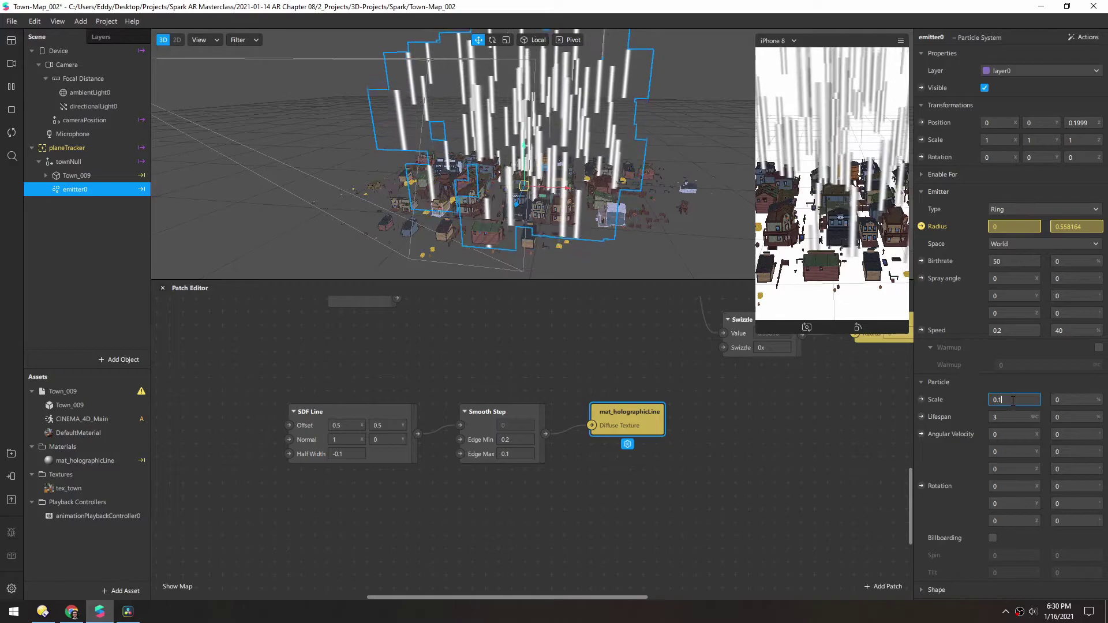
{"action": "type", "text": "01"}
{"action": "key", "text": "Return"}
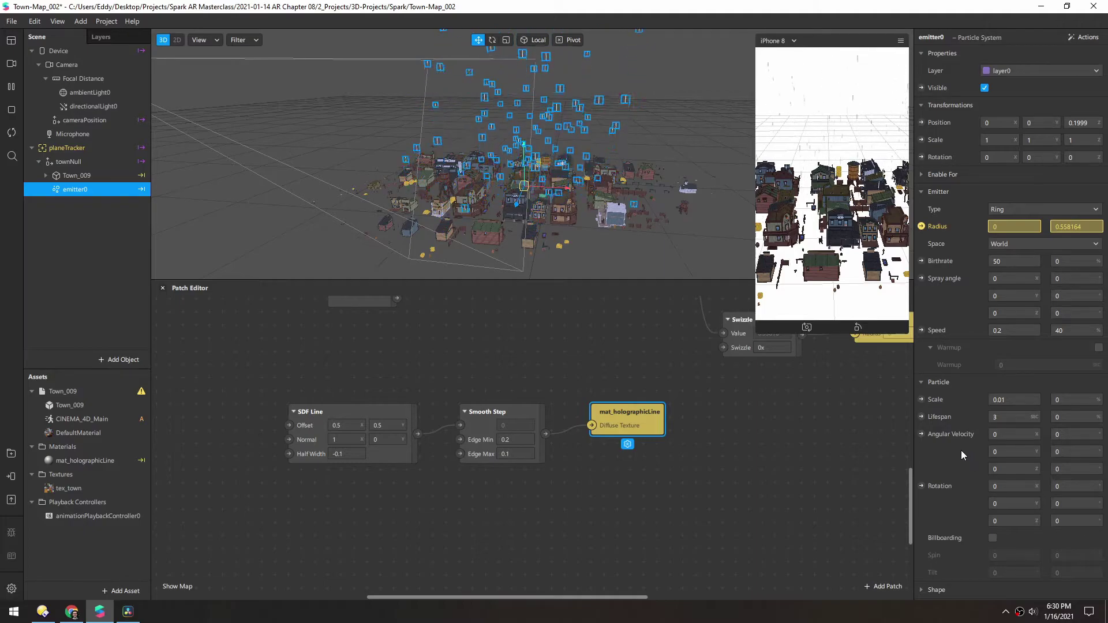
Step: Open emitter0's mat_holographicLine material and set its Diffuse Color to light blue #a5d1ff
{"action": "scroll", "coordinate": [960, 452], "scroll_direction": "down", "scroll_amount": 2}
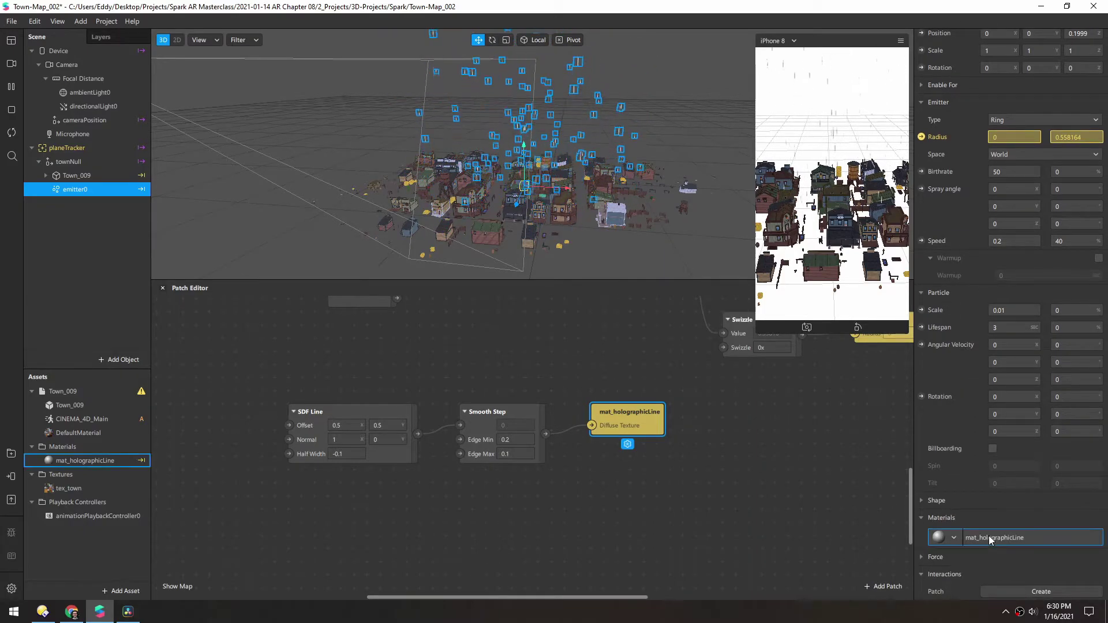
{"action": "left_click", "coordinate": [988, 535]}
{"action": "scroll", "coordinate": [488, 220], "scroll_direction": "up", "scroll_amount": 5}
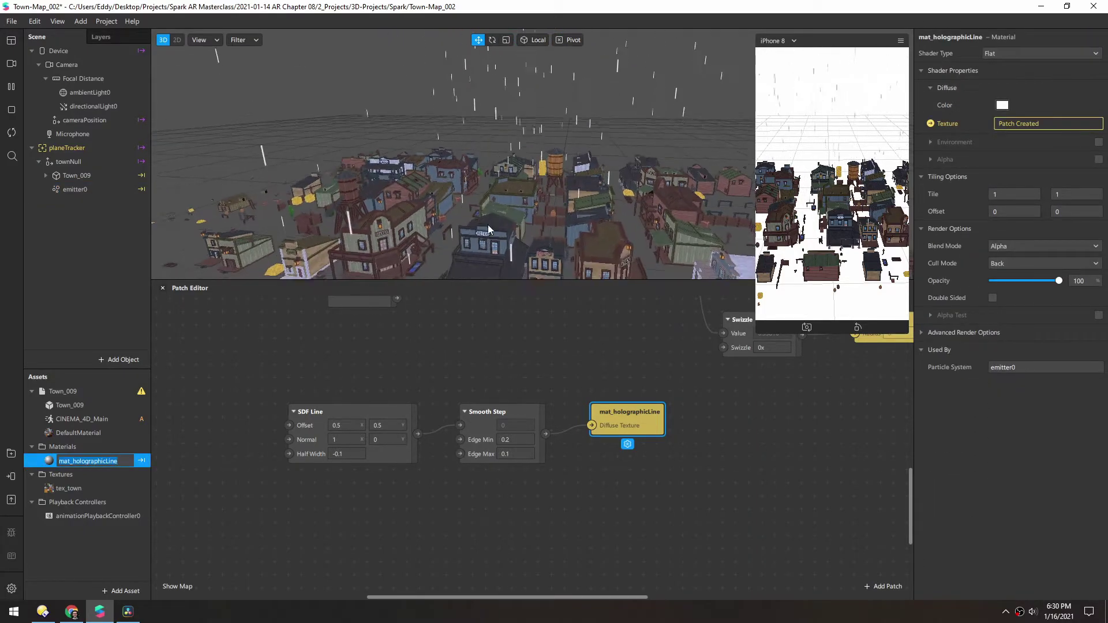
{"action": "middle_click_drag", "start_coordinate": [488, 222], "coordinate": [513, 172]}
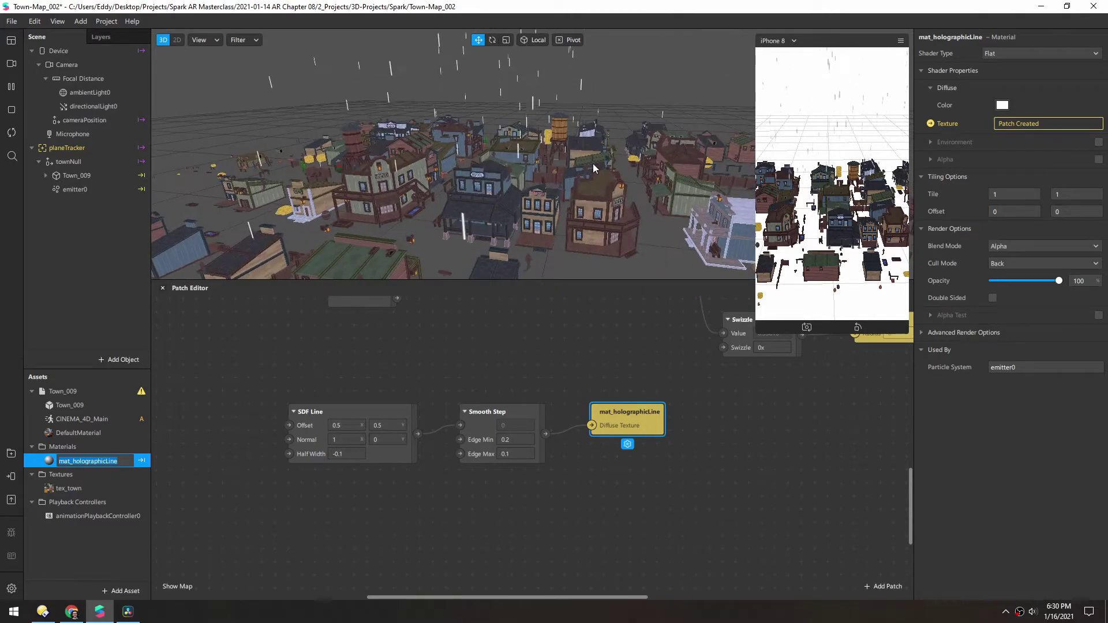
{"action": "left_click", "coordinate": [1001, 106]}
{"action": "left_click", "coordinate": [598, 273]}
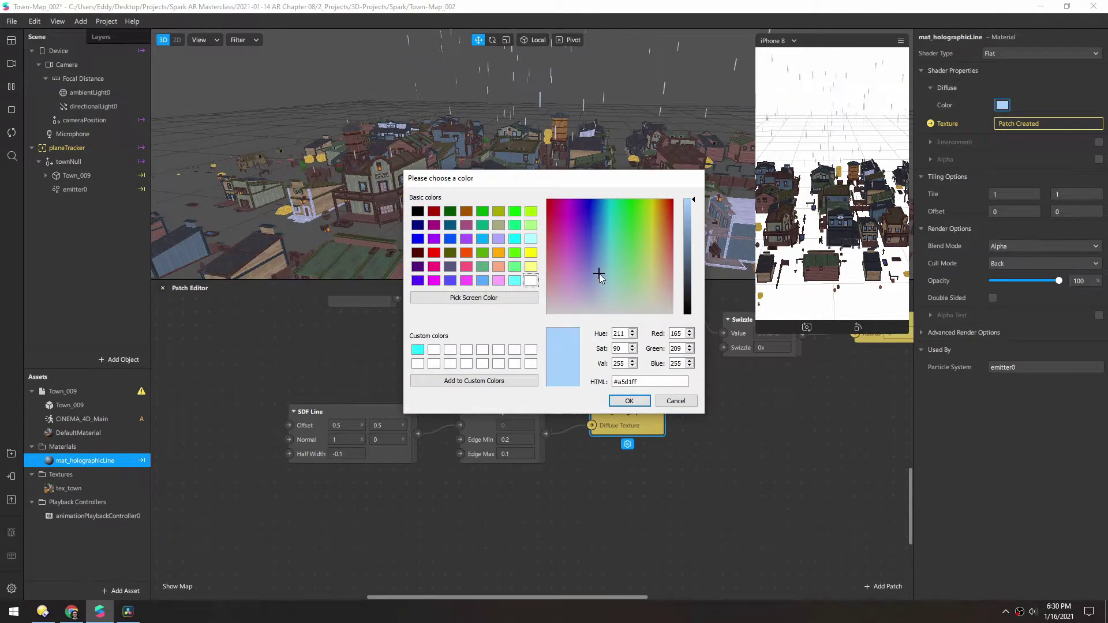
{"action": "left_click", "coordinate": [628, 402]}
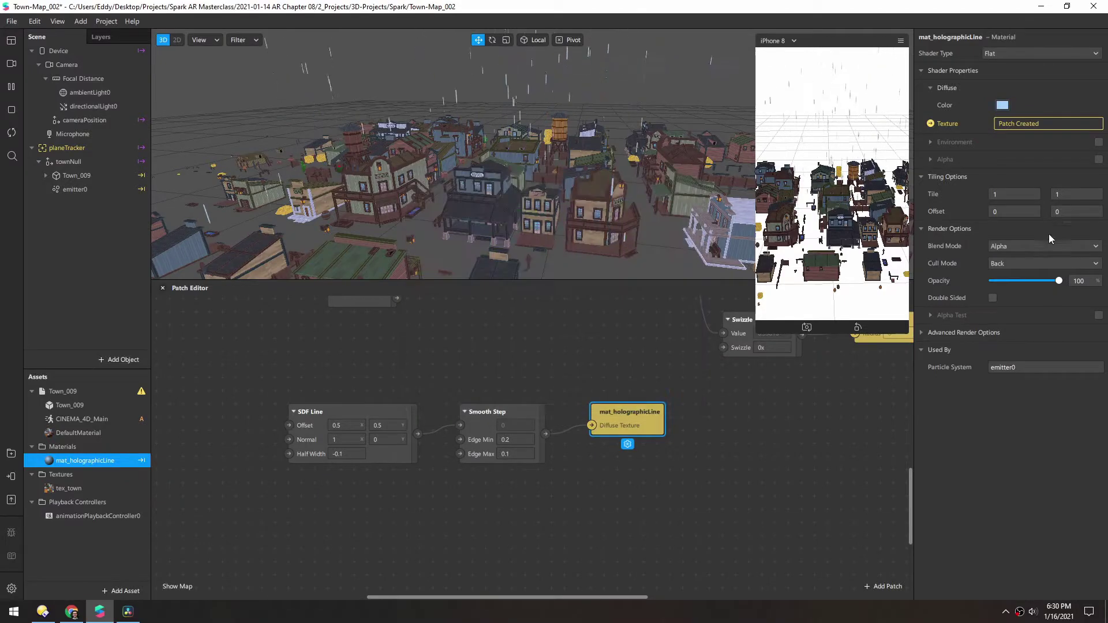
Step: Set mat_holographicLine's Blend Mode to Add and inspect the glowing lines among the buildings up close
{"action": "left_click", "coordinate": [1024, 247]}
{"action": "left_click", "coordinate": [1023, 250]}
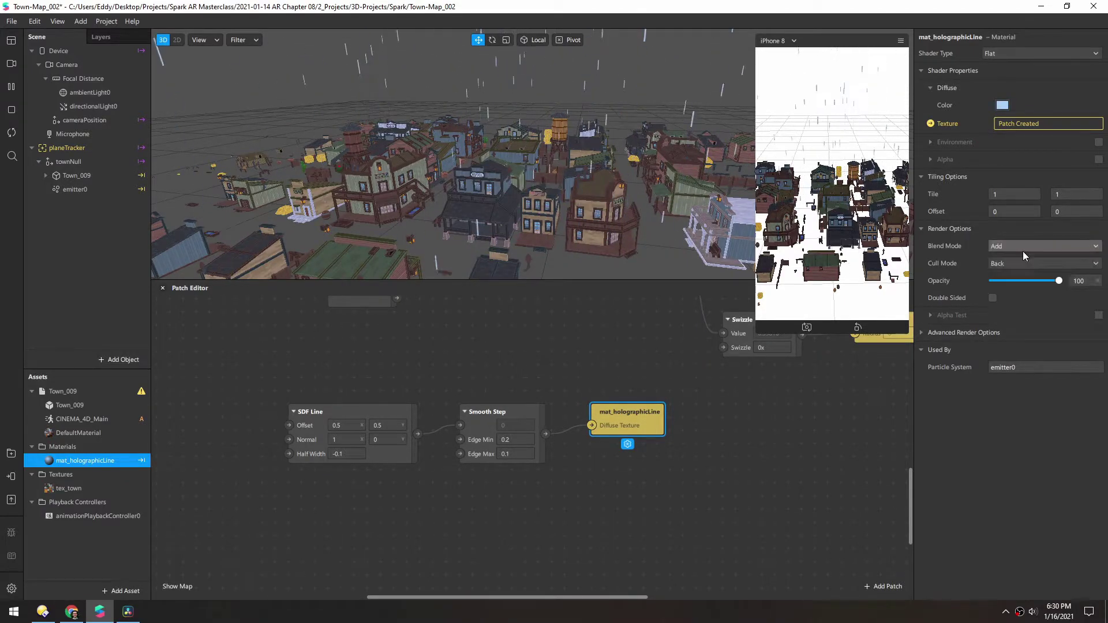
{"action": "left_click_drag", "start_coordinate": [556, 209], "coordinate": [482, 180]}
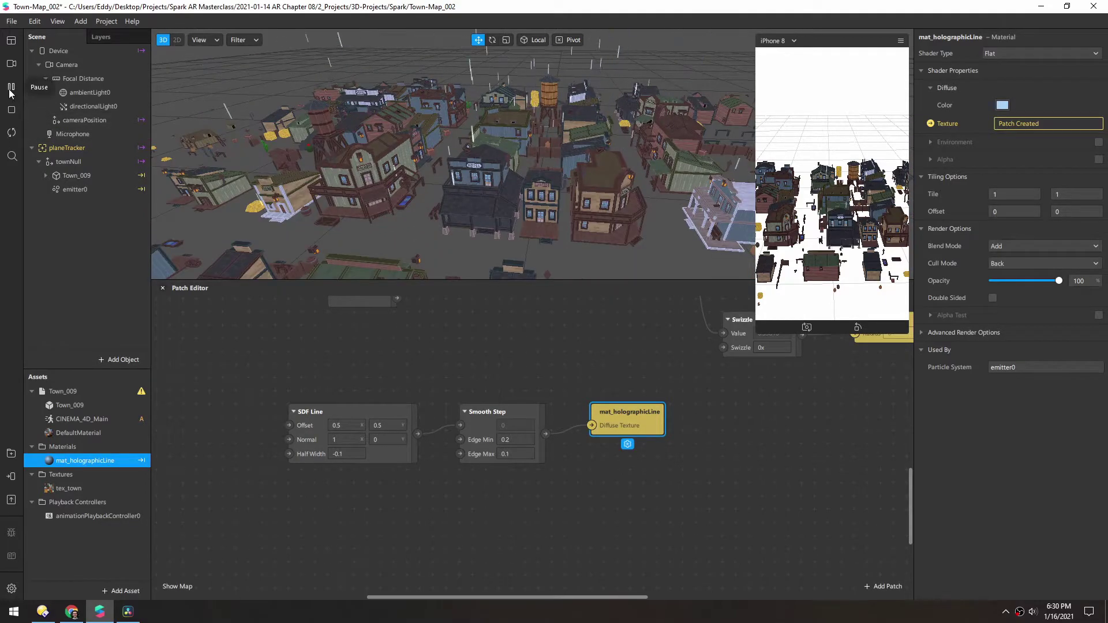
{"action": "left_click_drag", "start_coordinate": [351, 206], "coordinate": [454, 178]}
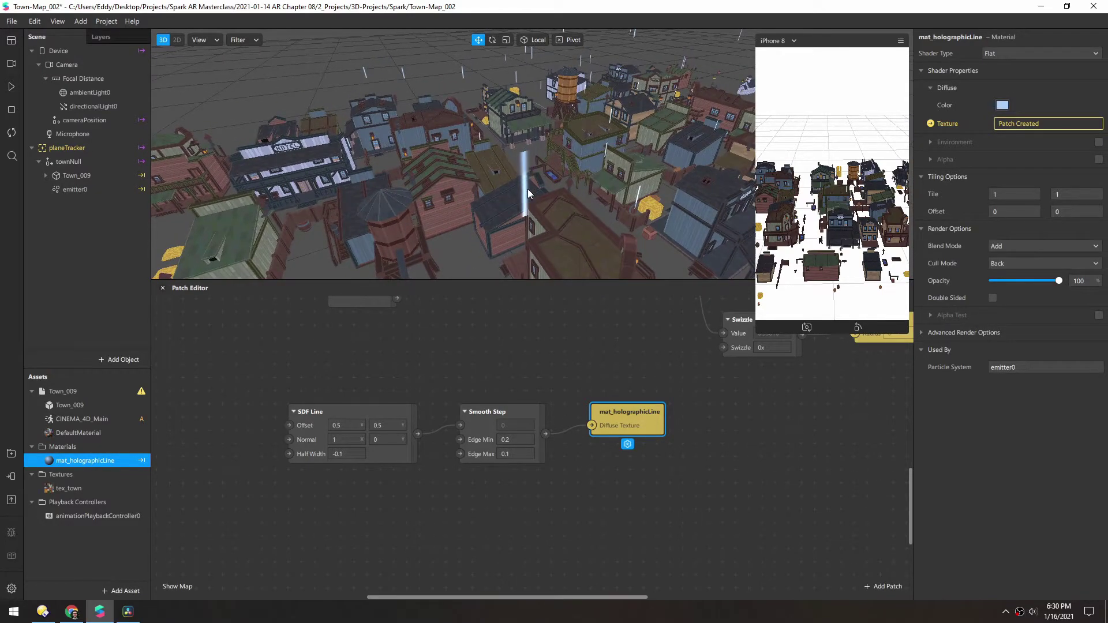
{"action": "left_click_drag", "start_coordinate": [527, 191], "coordinate": [467, 179]}
{"action": "scroll", "coordinate": [485, 165], "scroll_direction": "up", "scroll_amount": 5}
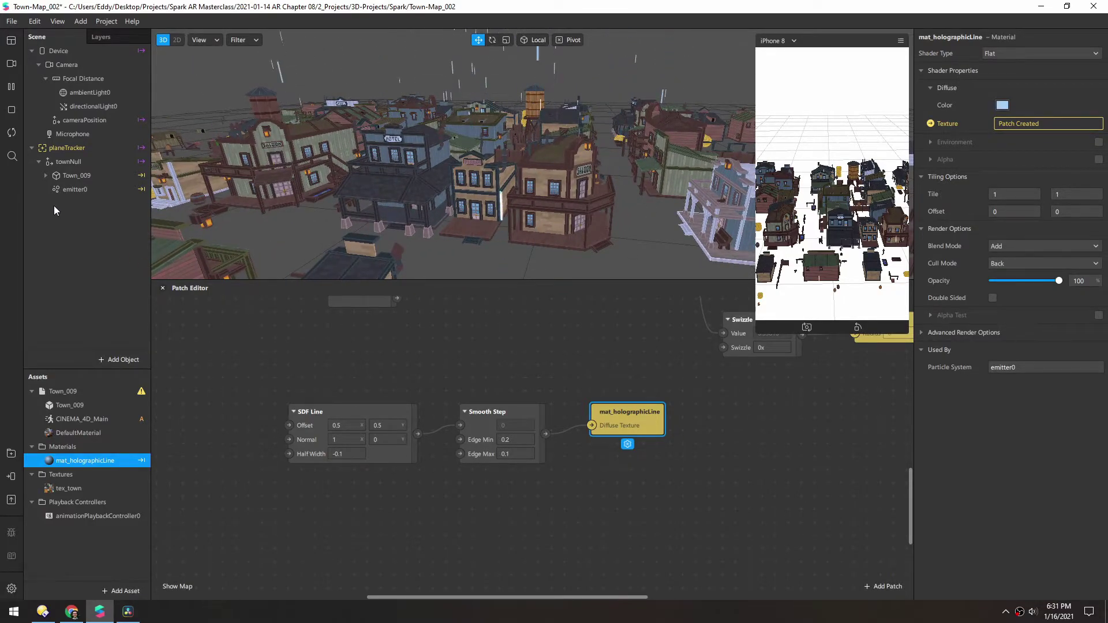
Step: Change the Diffuse Color of the town's DefaultMaterial to a more saturated blue
{"action": "left_click", "coordinate": [54, 434]}
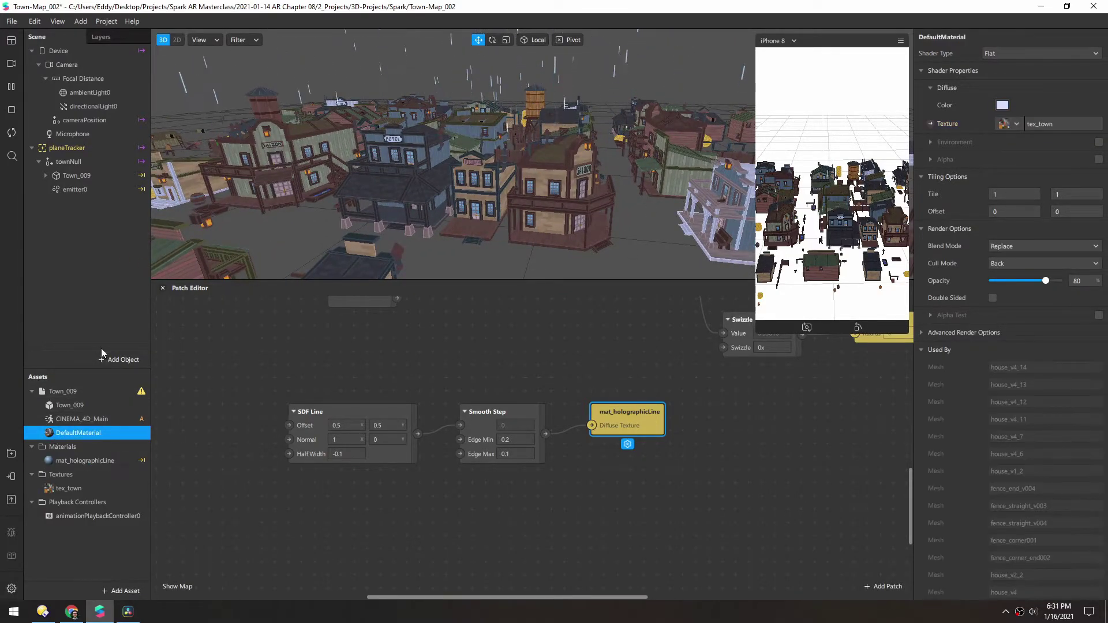
{"action": "left_click", "coordinate": [1002, 106]}
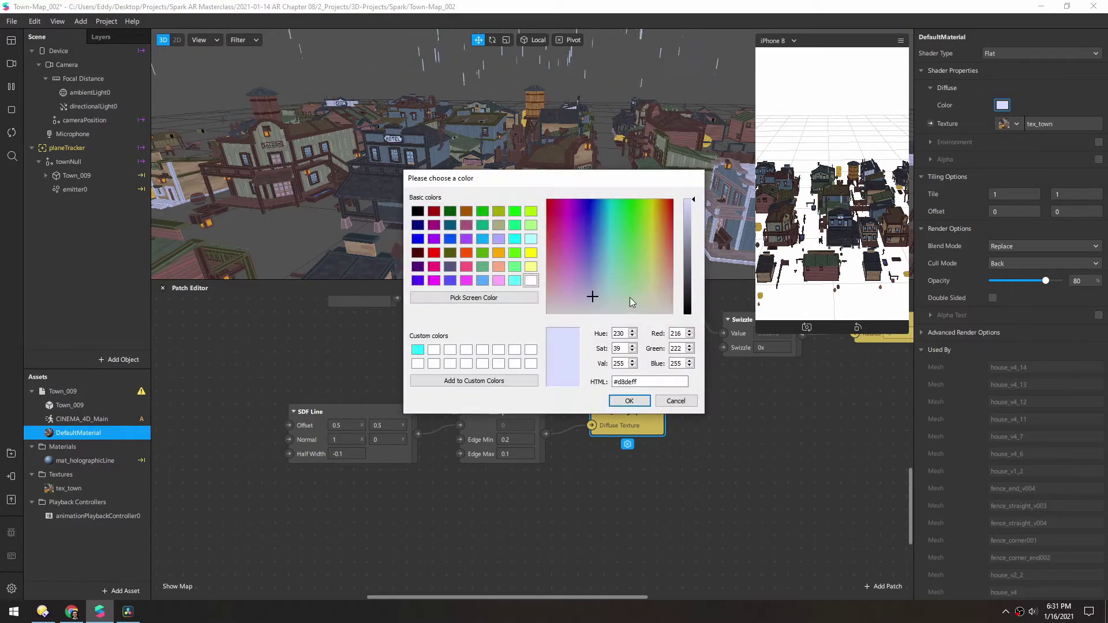
{"action": "left_click", "coordinate": [594, 280]}
{"action": "left_click", "coordinate": [595, 268]}
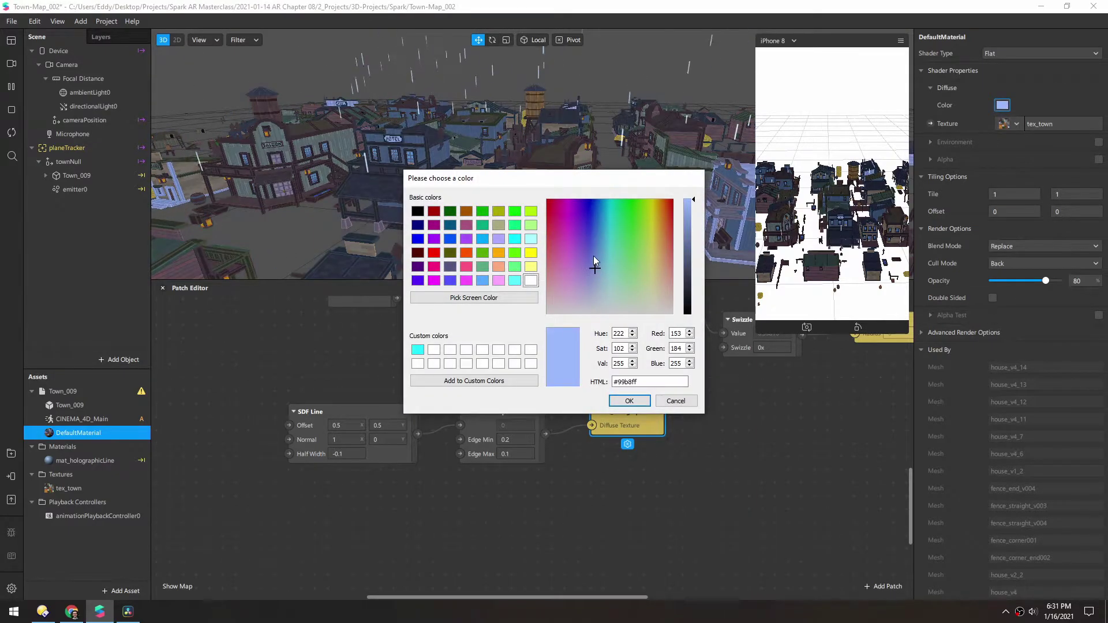
{"action": "left_click", "coordinate": [593, 254]}
{"action": "left_click", "coordinate": [628, 400]}
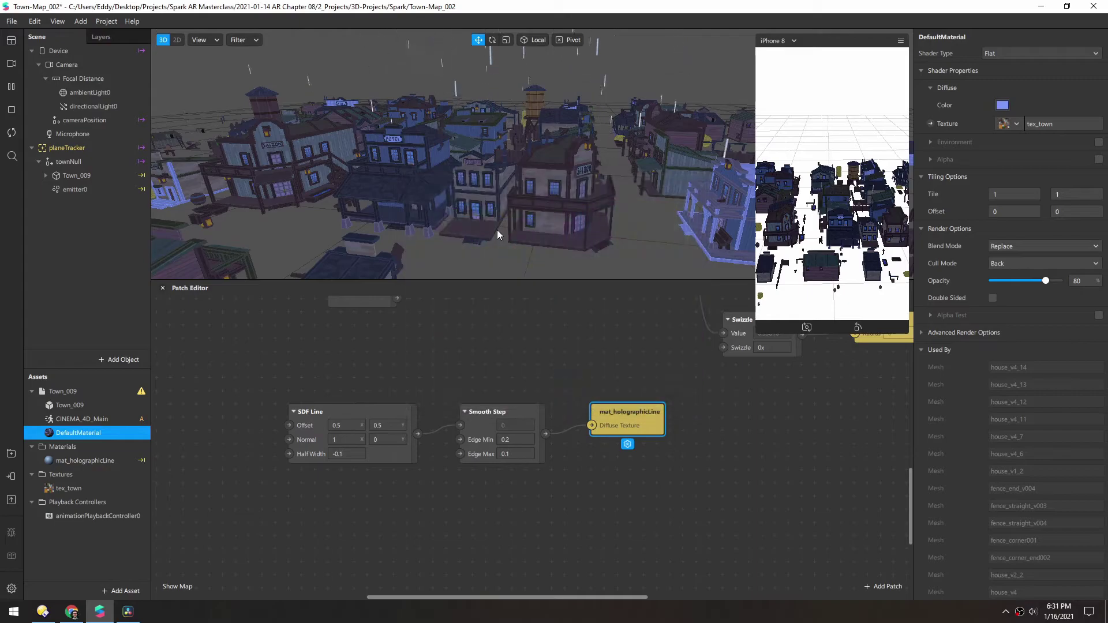
Step: Try the Alpha blend mode on DefaultMaterial and inspect the town
{"action": "left_click_drag", "start_coordinate": [462, 174], "coordinate": [439, 176], "text": "alt"}
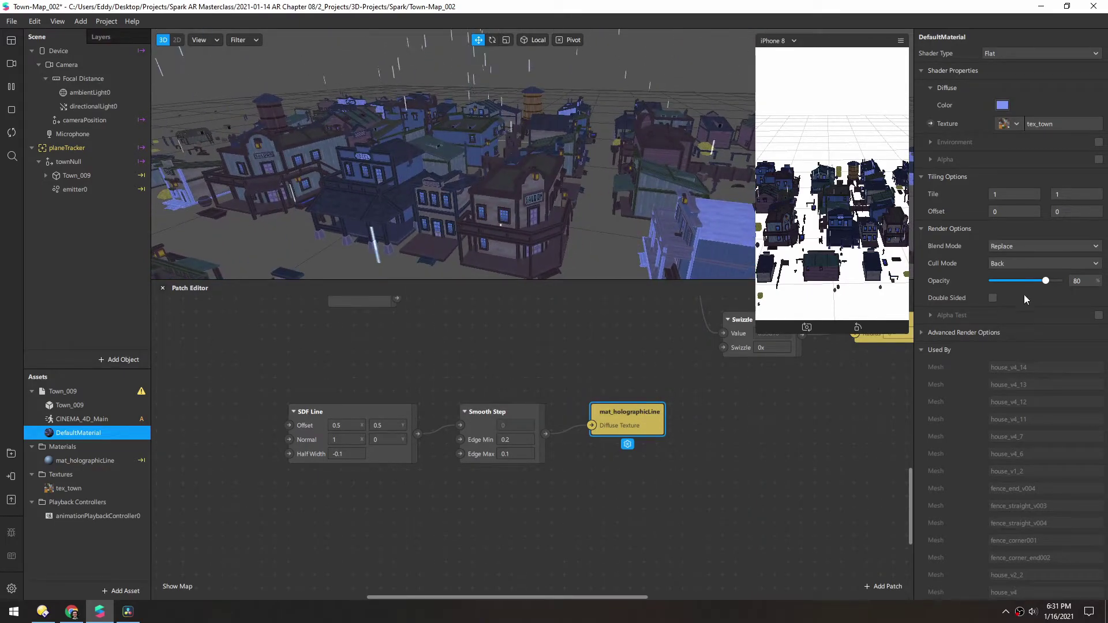
{"action": "left_click", "coordinate": [998, 246]}
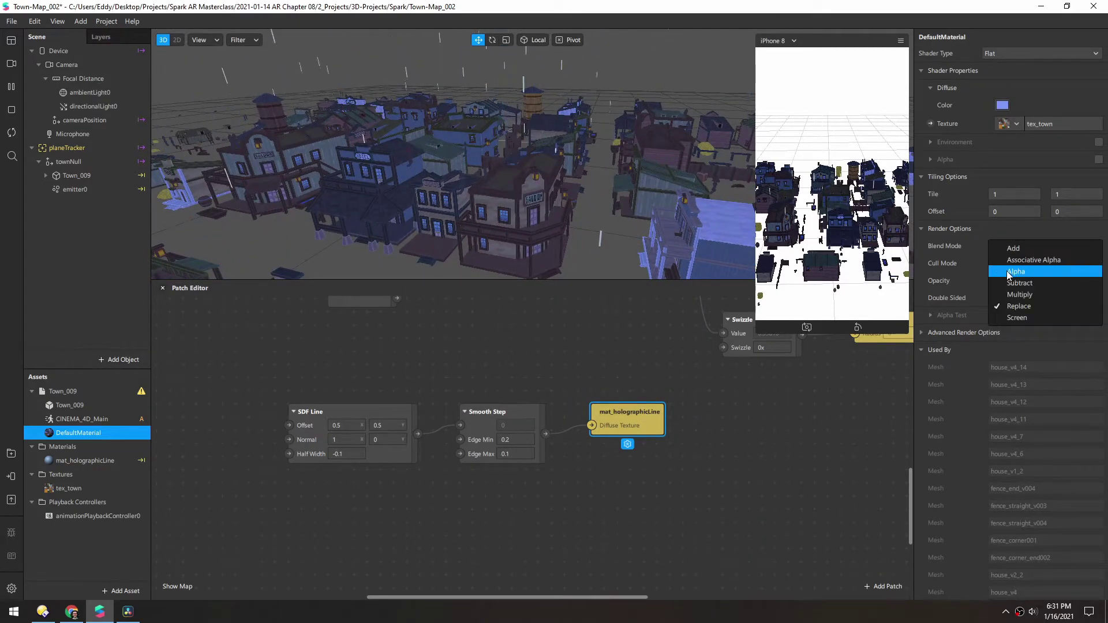
{"action": "left_click", "coordinate": [1016, 272]}
{"action": "mouse_move", "coordinate": [479, 205]}
{"action": "left_mouse_down", "text": "alt"}
{"action": "mouse_move", "coordinate": [441, 196]}
{"action": "mouse_move", "coordinate": [487, 188]}
{"action": "left_mouse_up", "text": "alt"}
{"action": "scroll", "coordinate": [496, 191], "scroll_direction": "up", "scroll_amount": 4}
{"action": "scroll", "coordinate": [498, 189], "scroll_direction": "down", "scroll_amount": 4}
{"action": "left_click", "coordinate": [489, 185]}
Step: Set DefaultMaterial's Blend Mode to Add and inspect the holographic buildings from several angles
{"action": "left_click", "coordinate": [76, 433]}
{"action": "left_click", "coordinate": [1001, 248]}
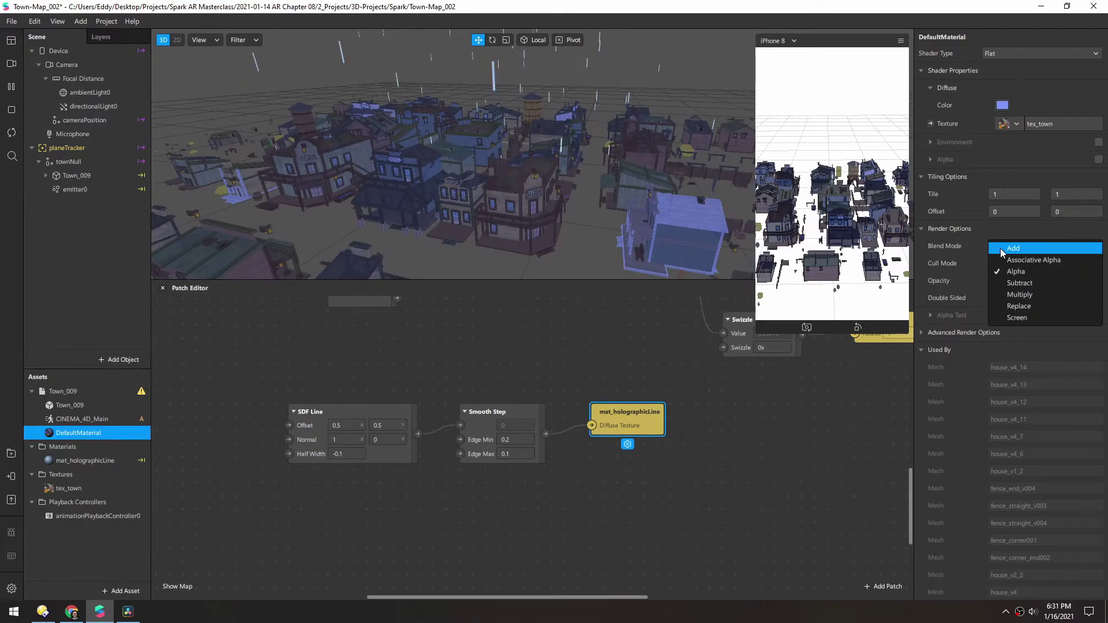
{"action": "left_click", "coordinate": [999, 248]}
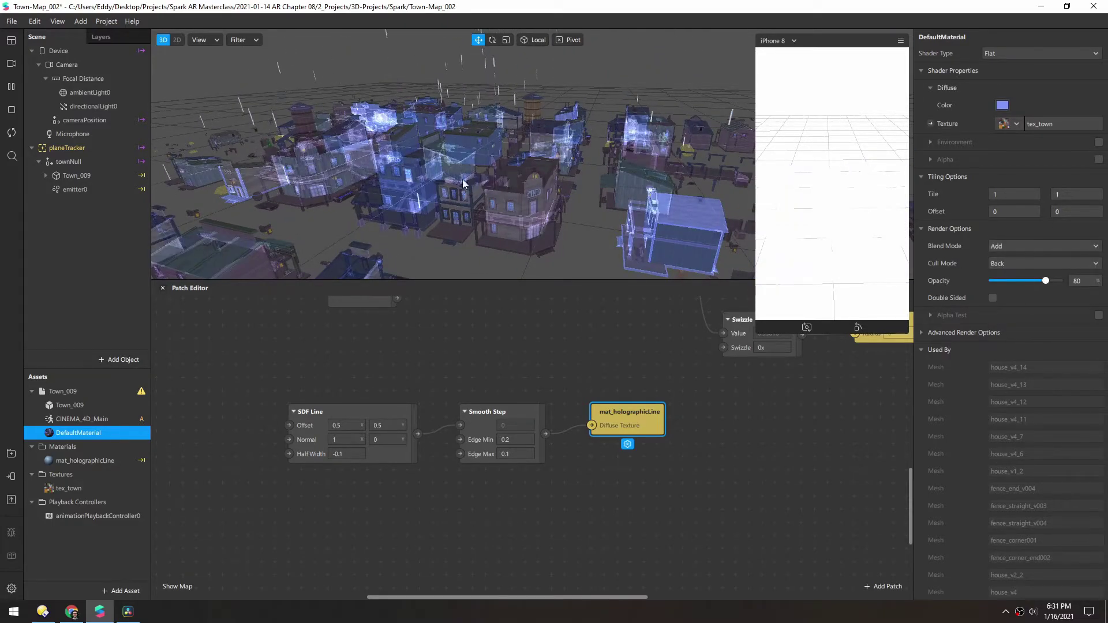
{"action": "left_click_drag", "start_coordinate": [462, 171], "coordinate": [366, 119]}
{"action": "left_click_drag", "start_coordinate": [460, 97], "coordinate": [307, 154]}
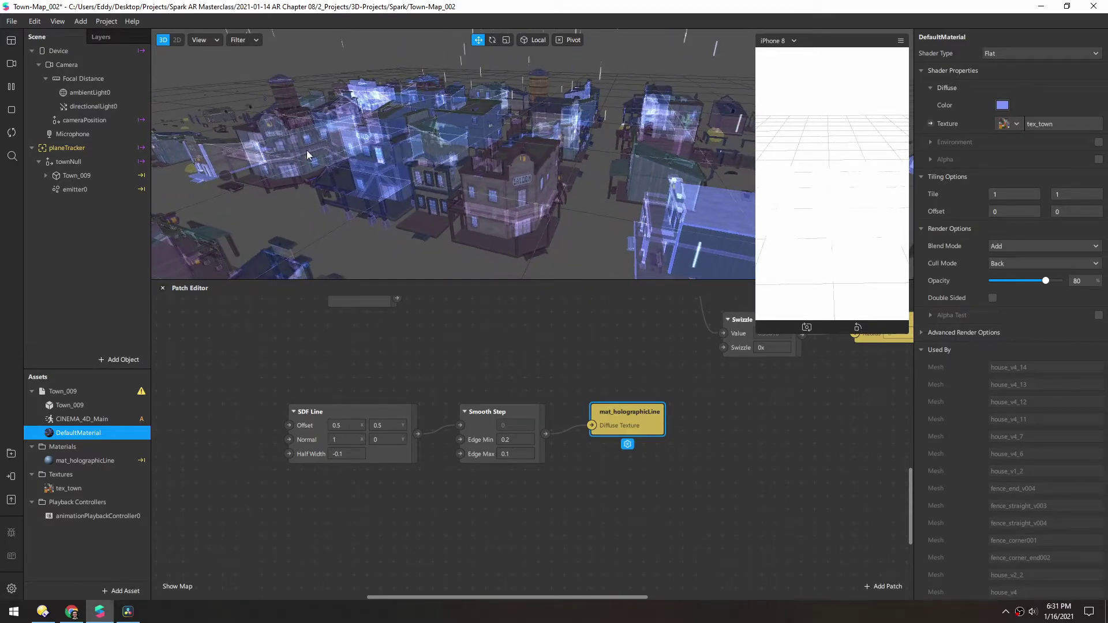
Step: Switch the preview to the grassy park simulation video and reposition the simulated device to view the town
{"action": "left_click", "coordinate": [11, 63]}
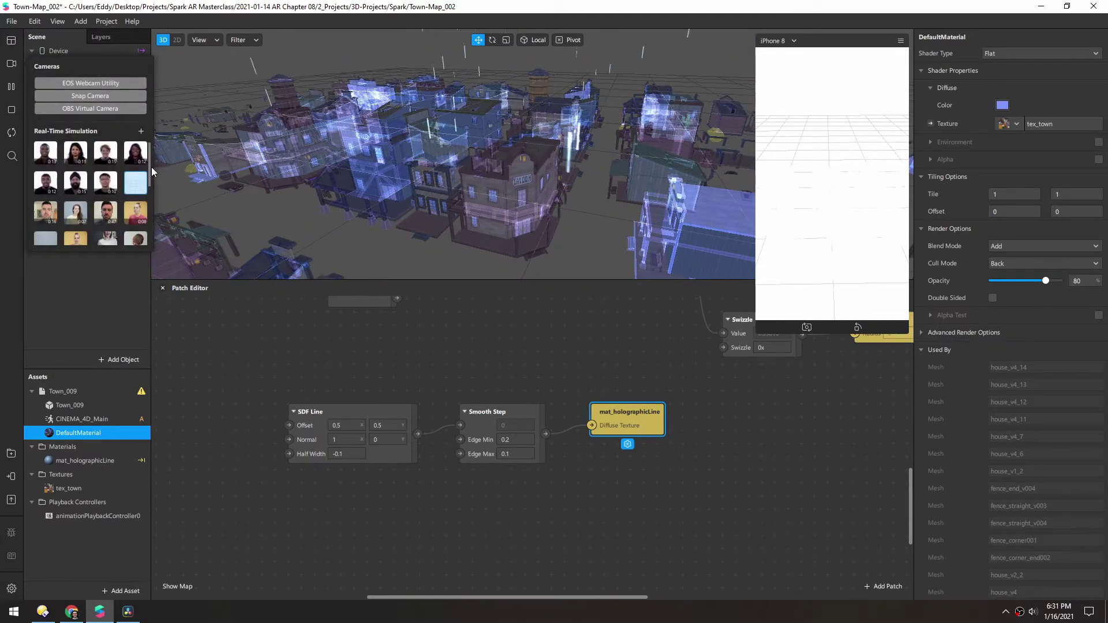
{"action": "left_click_drag", "start_coordinate": [152, 168], "coordinate": [151, 192]}
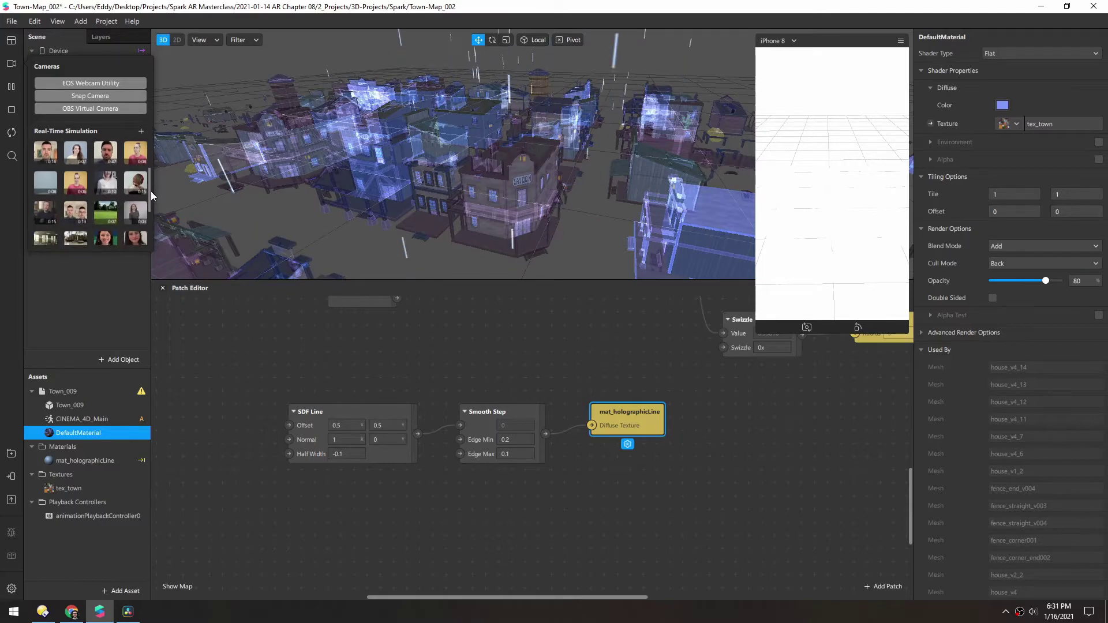
{"action": "left_click", "coordinate": [107, 217]}
{"action": "left_click", "coordinate": [599, 327]}
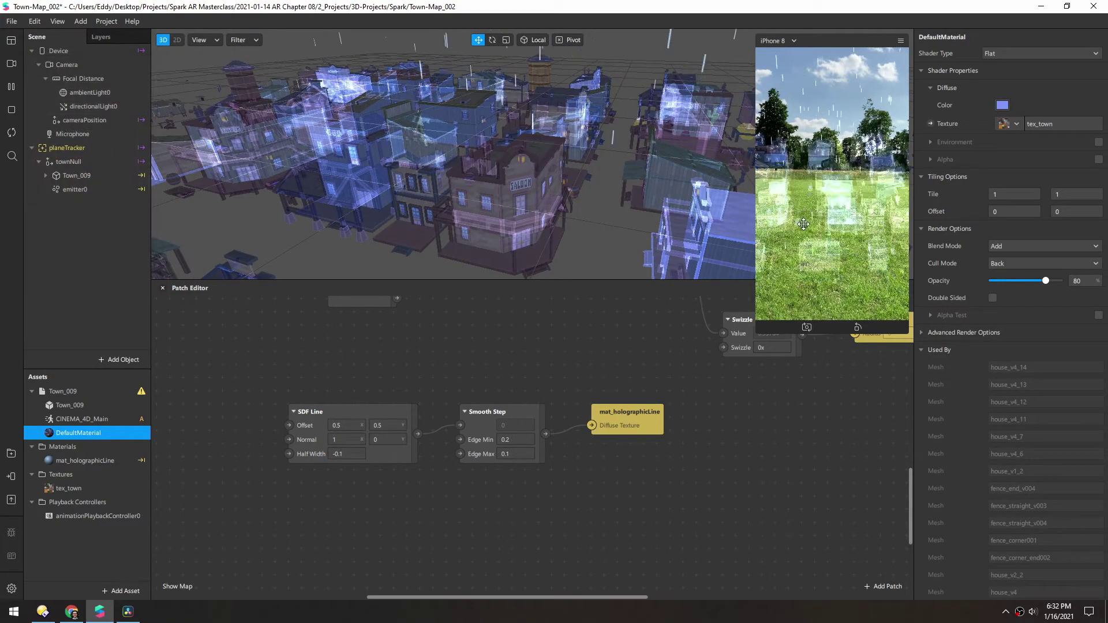
{"action": "left_click_drag", "start_coordinate": [809, 211], "coordinate": [826, 228]}
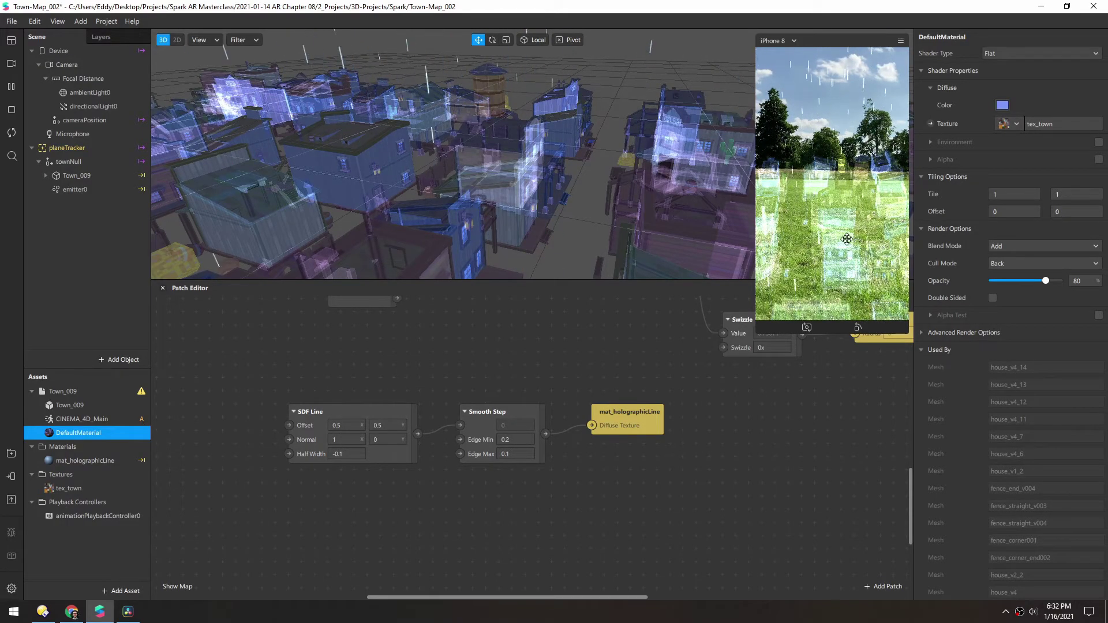
Step: Set DefaultMaterial's Blend Mode to Alpha, inspect the buildings up close and slightly lower the material's Opacity
{"action": "left_click", "coordinate": [1010, 246]}
{"action": "left_click", "coordinate": [1007, 277]}
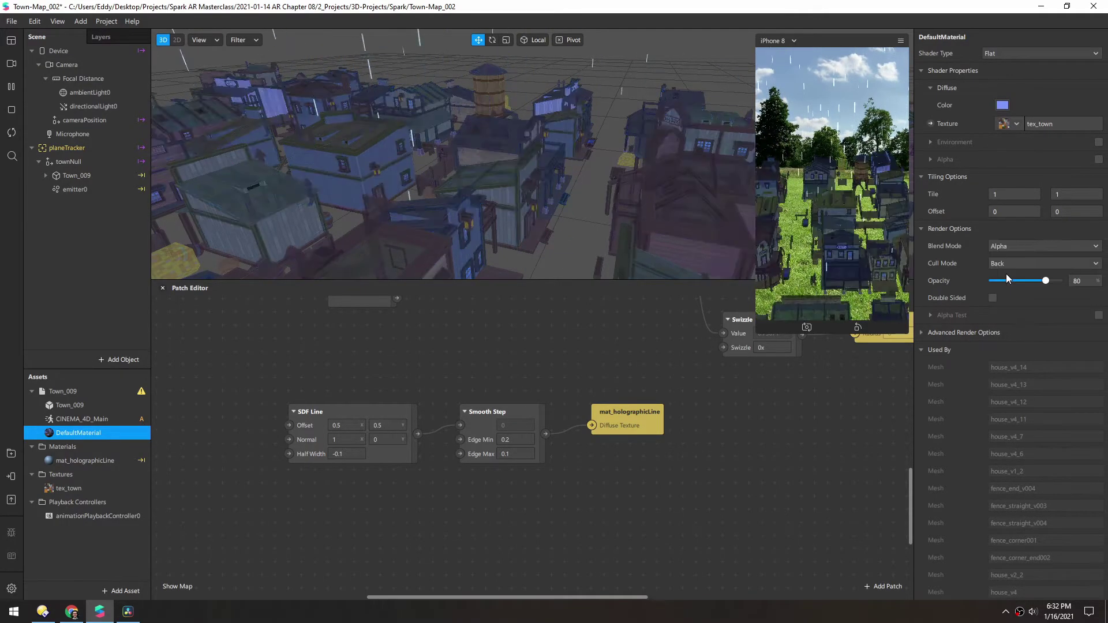
{"action": "scroll", "coordinate": [436, 195], "scroll_direction": "up", "scroll_amount": 5}
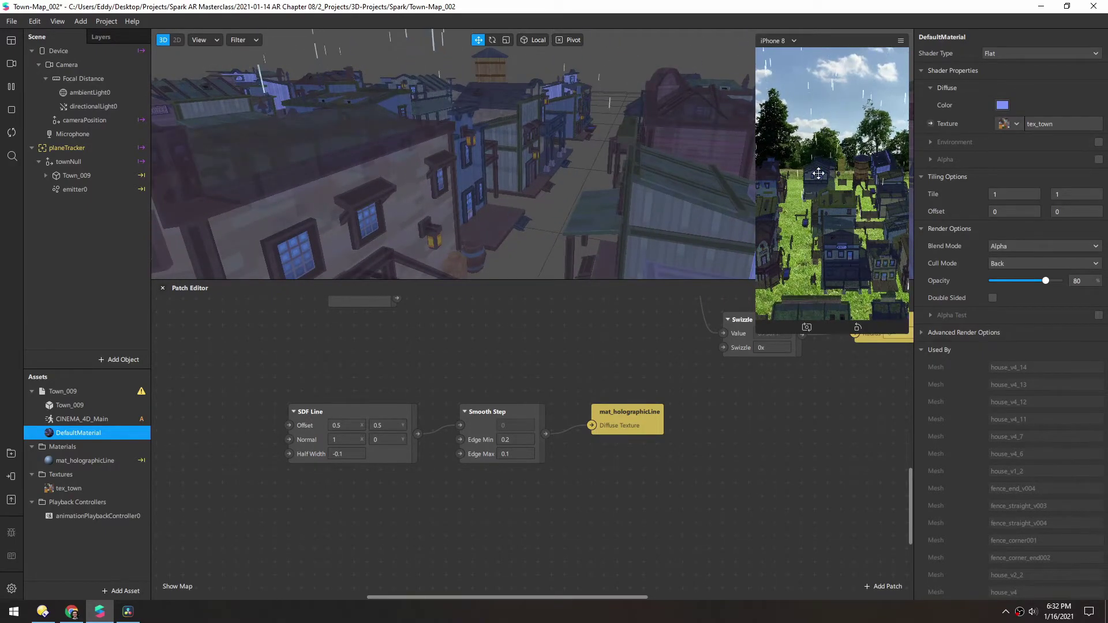
{"action": "scroll", "coordinate": [386, 164], "scroll_direction": "down", "scroll_amount": 3}
{"action": "left_click_drag", "start_coordinate": [404, 215], "coordinate": [473, 202], "text": "alt"}
{"action": "scroll", "coordinate": [395, 175], "scroll_direction": "down", "scroll_amount": 4}
{"action": "scroll", "coordinate": [474, 202], "scroll_direction": "up", "scroll_amount": 3}
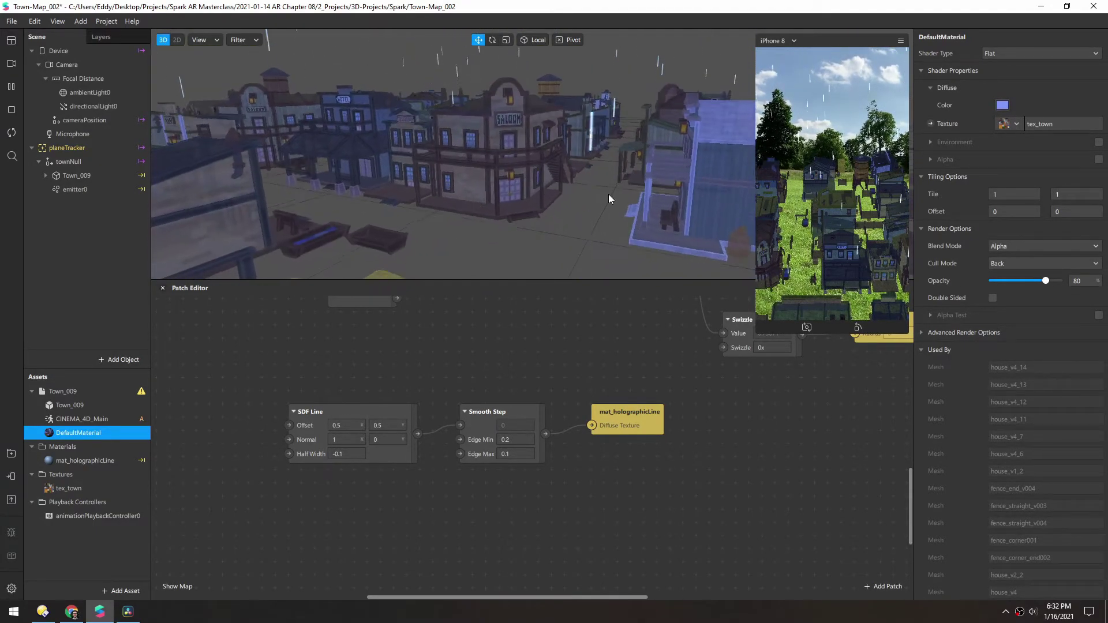
{"action": "mouse_move", "coordinate": [1045, 281]}
{"action": "left_mouse_down"}
{"action": "mouse_move", "coordinate": [1002, 276]}
{"action": "mouse_move", "coordinate": [1040, 277]}
{"action": "left_mouse_up"}
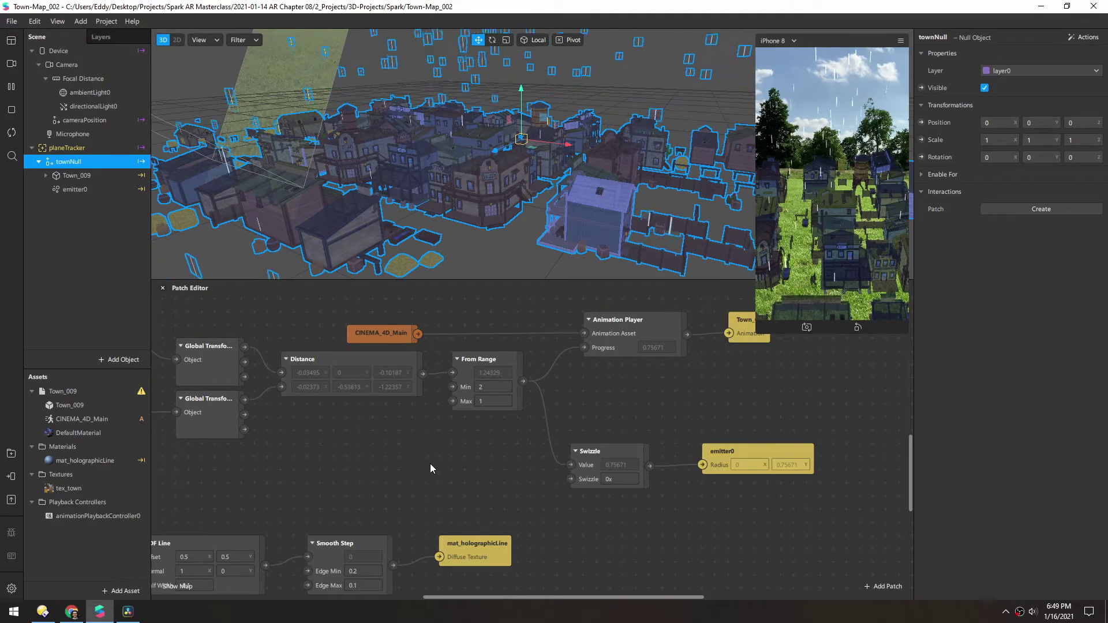
Step: Insert an Add patch fed by the From Range output and make room for it before the Swizzle and emitter0 patches
{"action": "left_click_drag", "start_coordinate": [431, 462], "coordinate": [354, 448]}
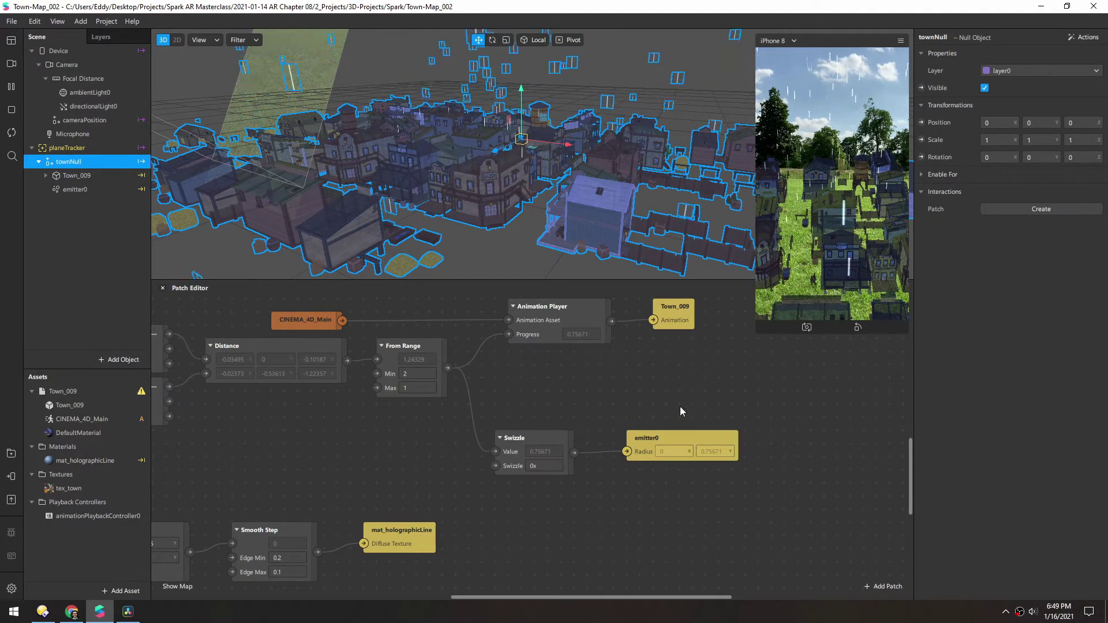
{"action": "left_click_drag", "start_coordinate": [687, 497], "coordinate": [625, 436]}
{"action": "double_click", "coordinate": [470, 435]}
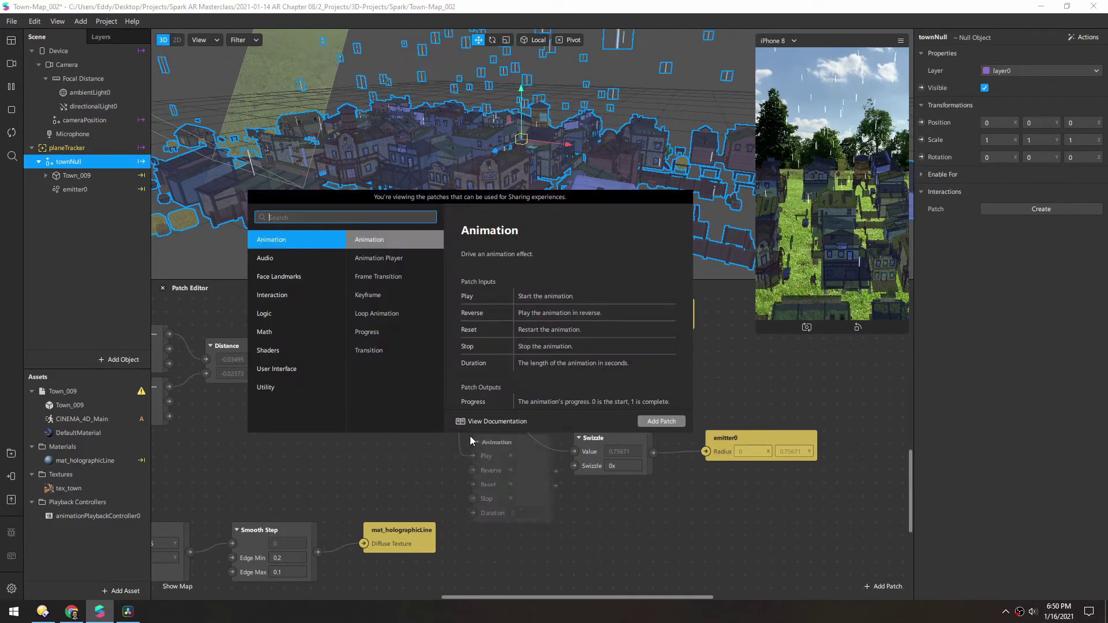
{"action": "type", "text": "add"}
{"action": "key", "text": "Return"}
{"action": "left_click_drag", "start_coordinate": [745, 512], "coordinate": [646, 447]}
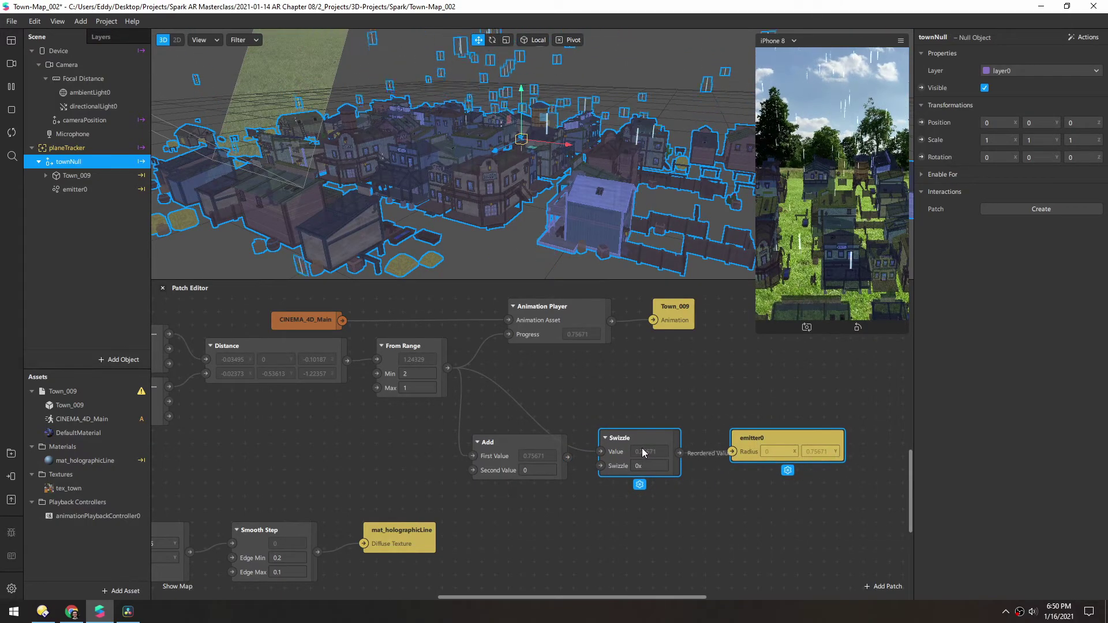
Step: Set the Add patch's Second Value to 0.1, connect its output to the Swizzle's Value and align the patch
{"action": "left_click", "coordinate": [537, 469]}
{"action": "type", "text": "0.1"}
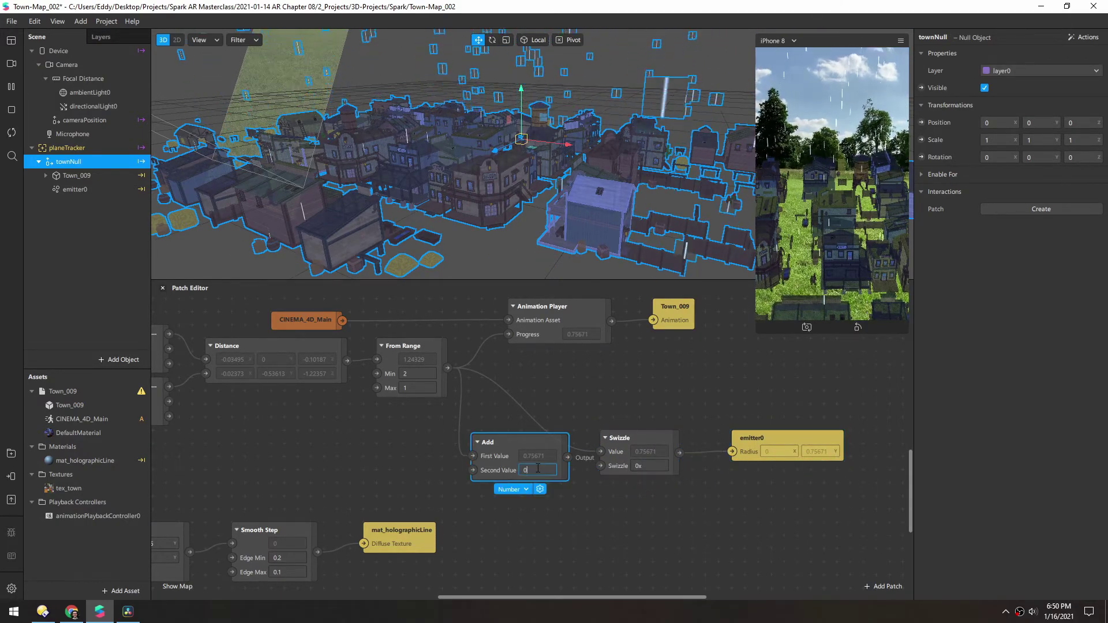
{"action": "left_click_drag", "start_coordinate": [567, 457], "coordinate": [601, 454]}
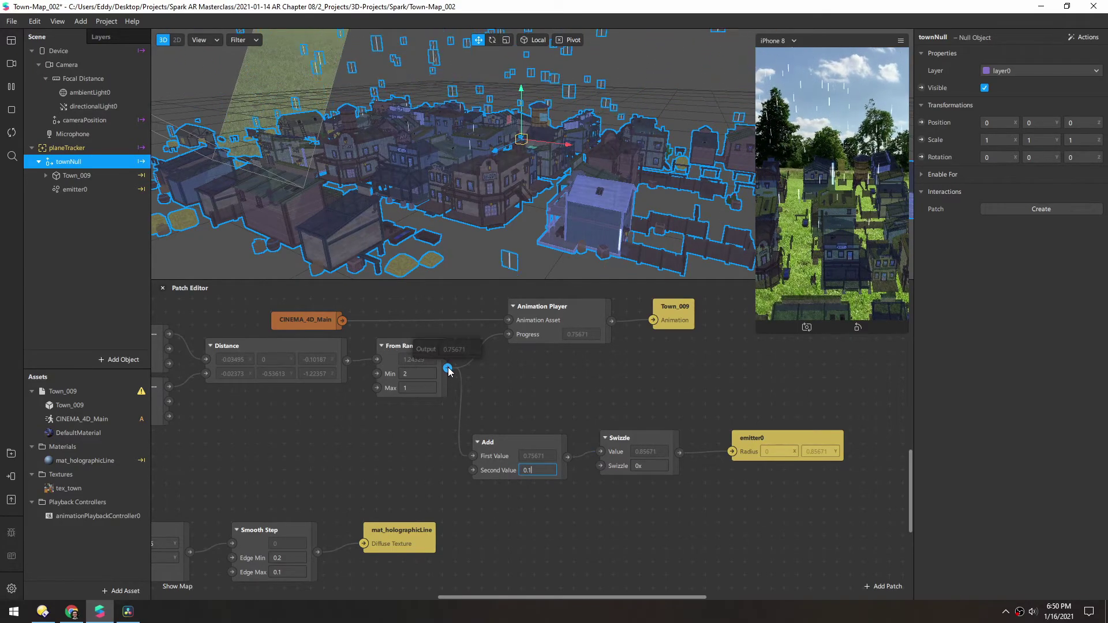
{"action": "left_click", "coordinate": [701, 508]}
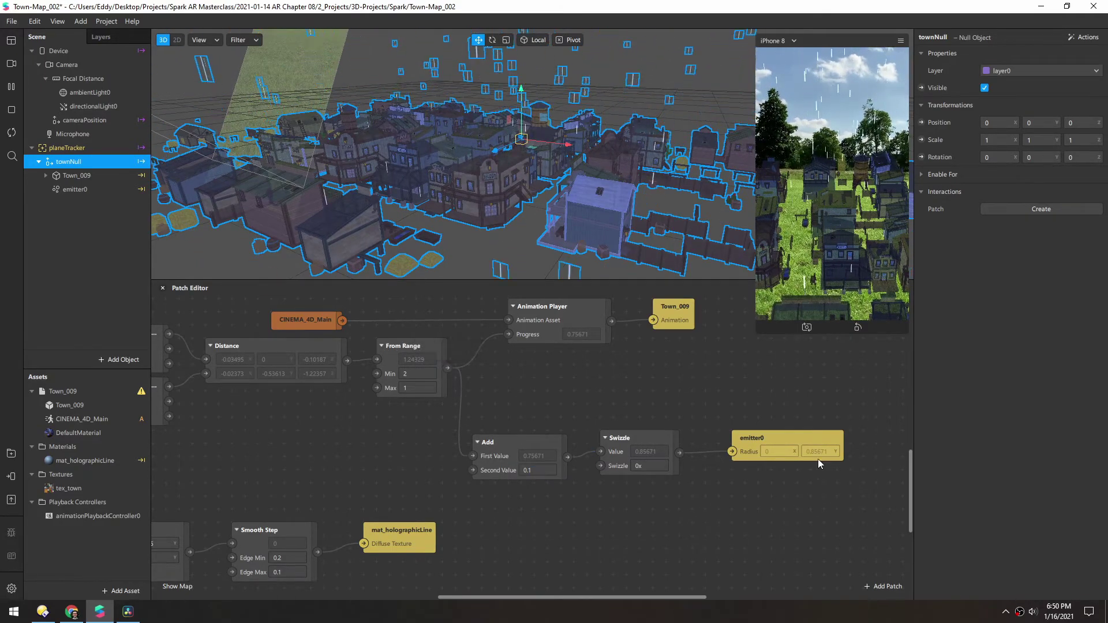
{"action": "left_click", "coordinate": [495, 454]}
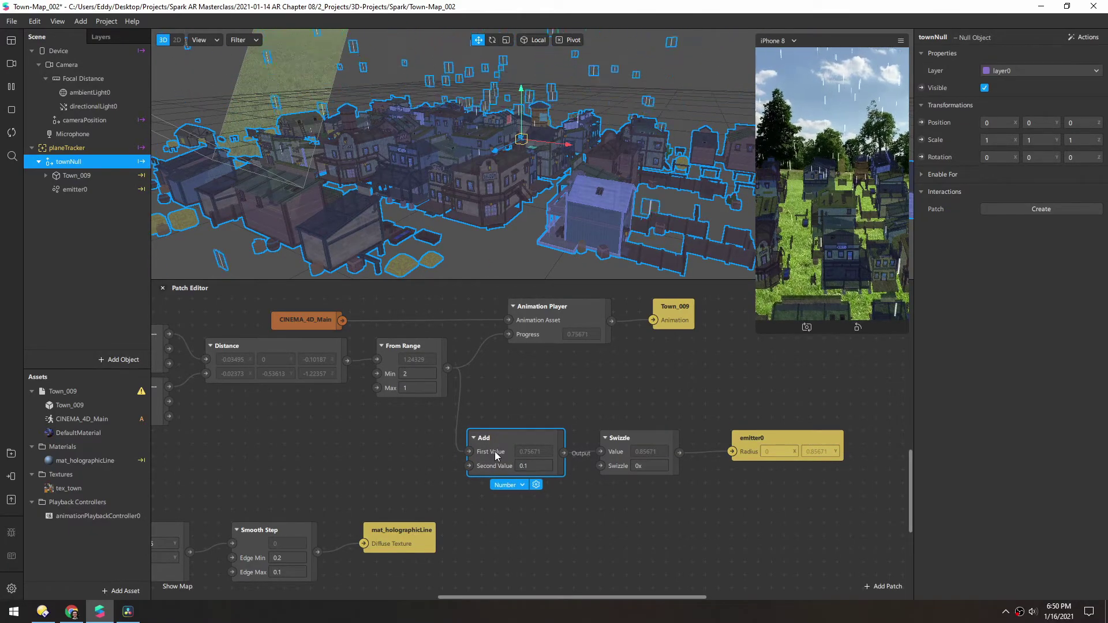
Step: Expand Town_009 and its Town child in the scene hierarchy and look through the meshes that make up the town
{"action": "scroll", "coordinate": [452, 161], "scroll_direction": "down", "scroll_amount": 2}
{"action": "left_click_drag", "start_coordinate": [453, 161], "coordinate": [389, 179], "text": "alt"}
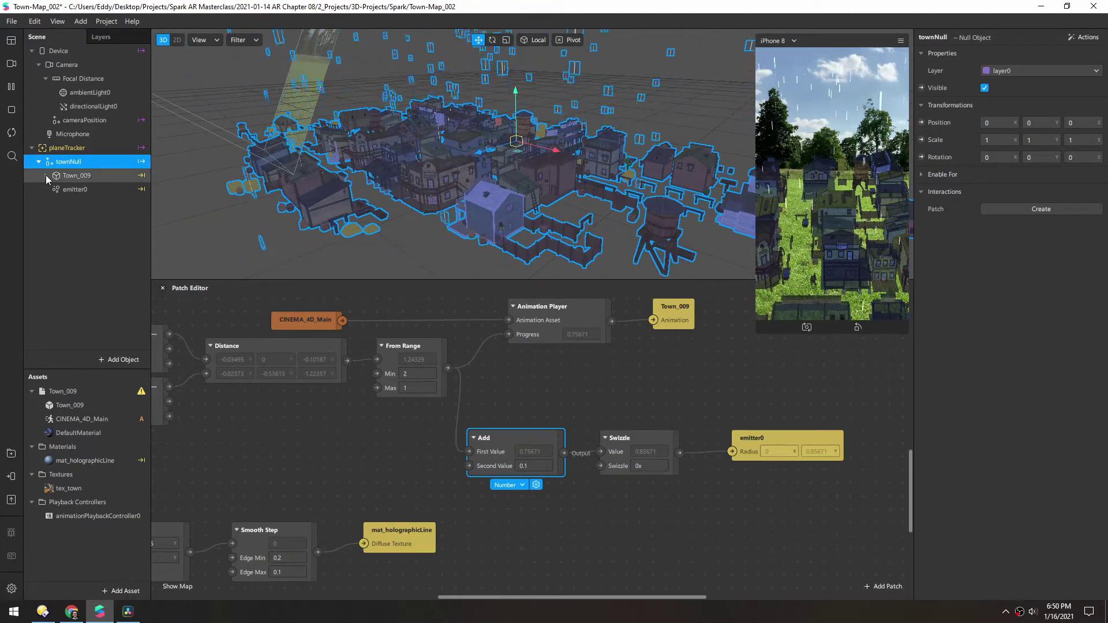
{"action": "left_click", "coordinate": [46, 175]}
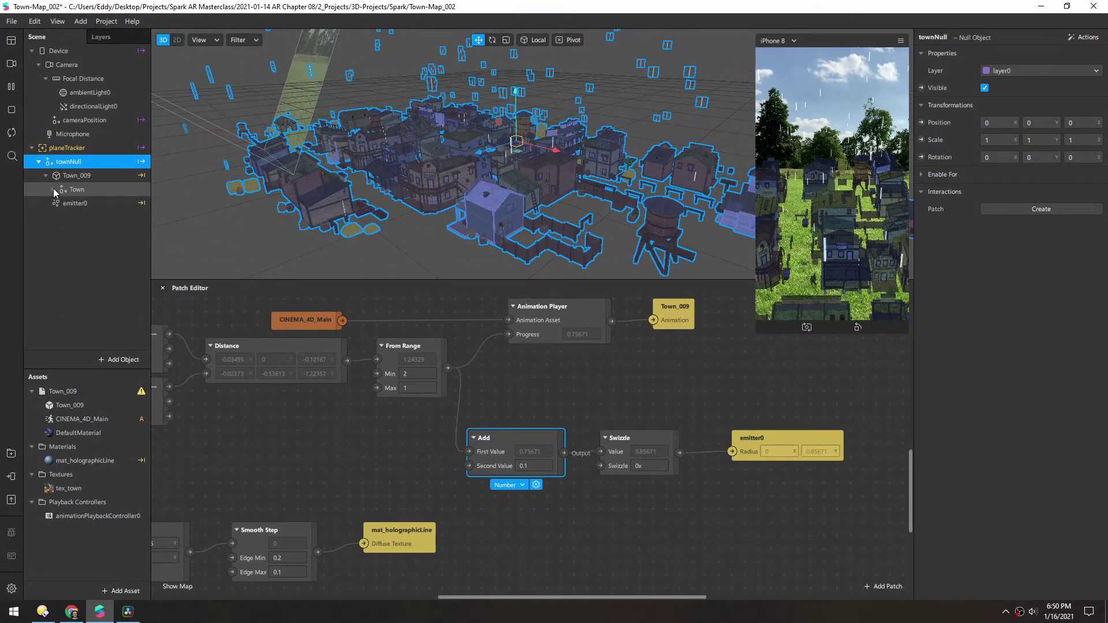
{"action": "left_click", "coordinate": [52, 189]}
{"action": "scroll", "coordinate": [90, 224], "scroll_direction": "down", "scroll_amount": 8}
{"action": "scroll", "coordinate": [91, 225], "scroll_direction": "down", "scroll_amount": 10}
{"action": "scroll", "coordinate": [99, 240], "scroll_direction": "down", "scroll_amount": 10}
{"action": "scroll", "coordinate": [103, 233], "scroll_direction": "down", "scroll_amount": 4}
Step: Select the straw pile at the town's edge and examine the separate meshes and town layout from several angles
{"action": "left_click_drag", "start_coordinate": [488, 153], "coordinate": [467, 331], "text": "alt"}
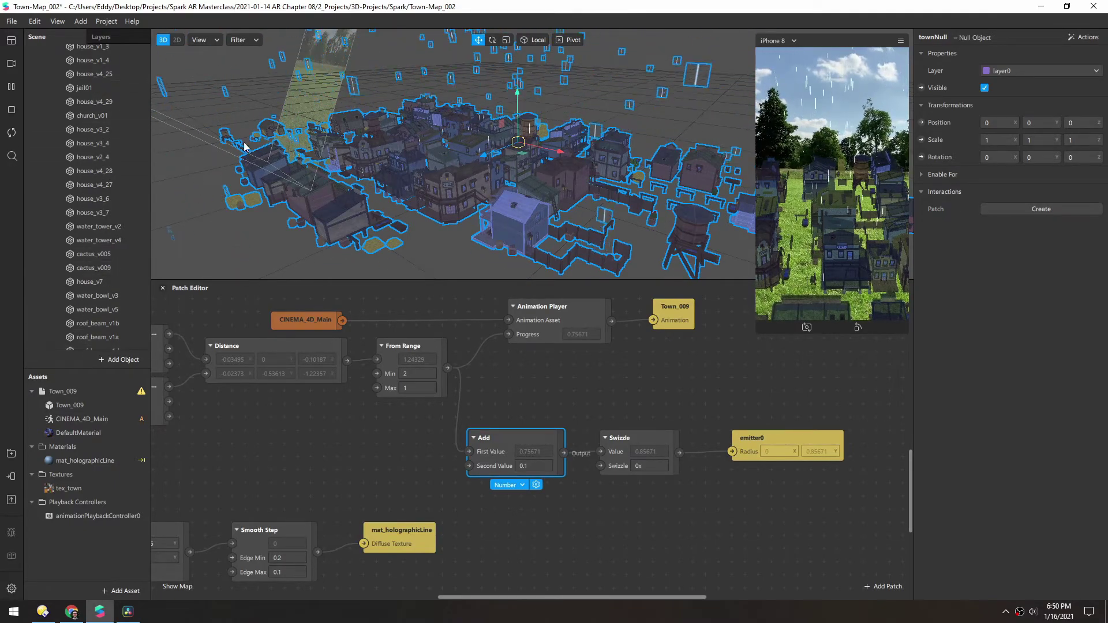
{"action": "left_click_drag", "start_coordinate": [481, 156], "coordinate": [519, 178], "text": "alt"}
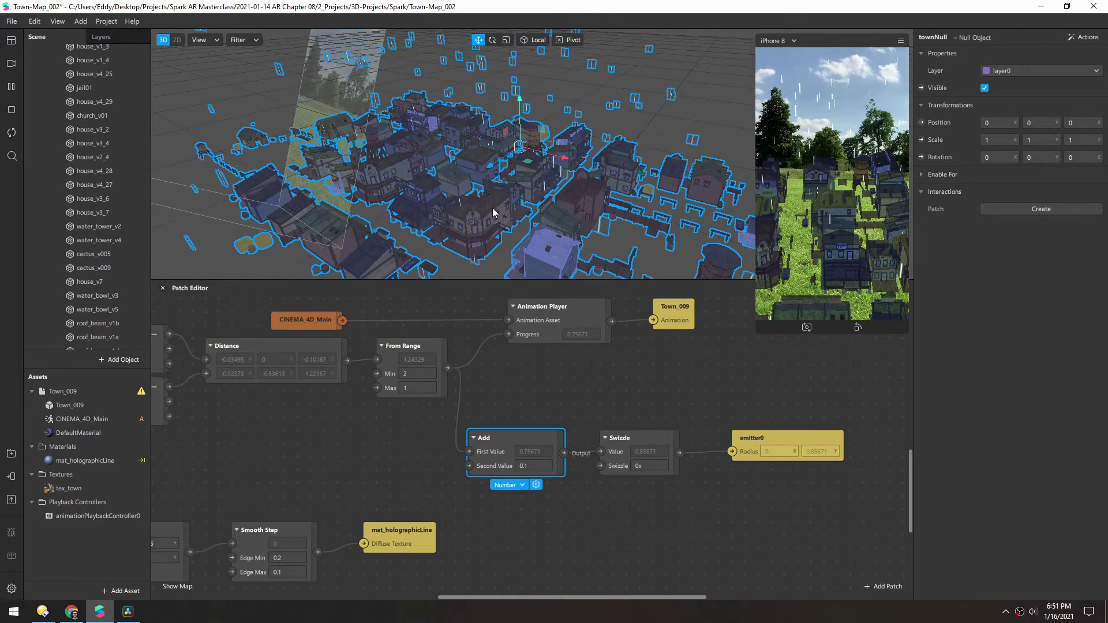
{"action": "right_click_drag", "start_coordinate": [497, 203], "coordinate": [492, 185]}
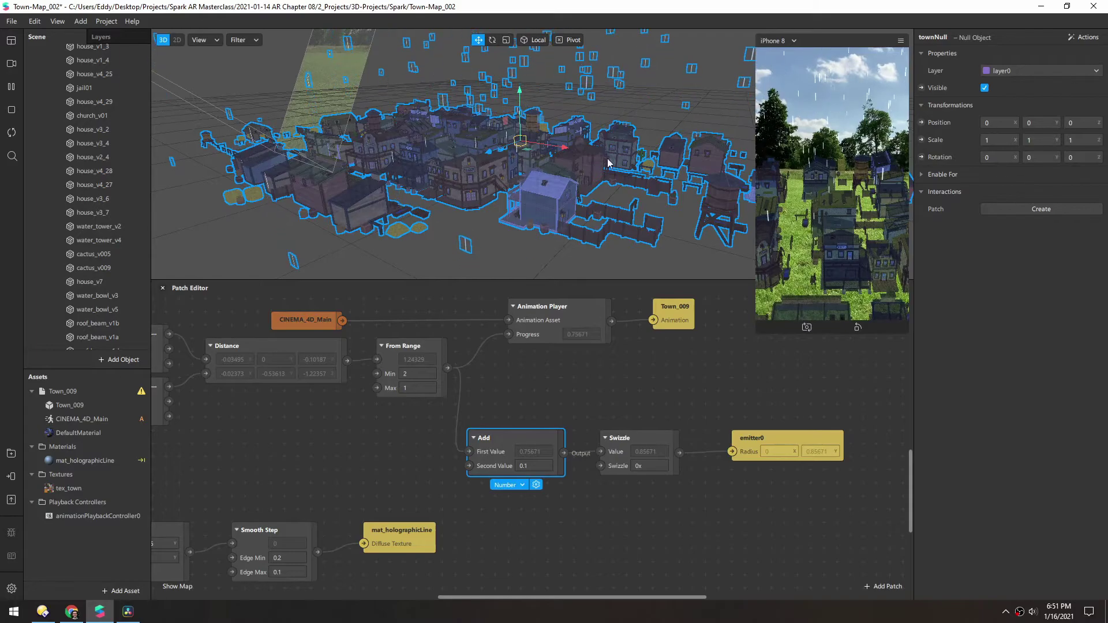
{"action": "left_click_drag", "start_coordinate": [492, 155], "coordinate": [504, 166], "text": "alt"}
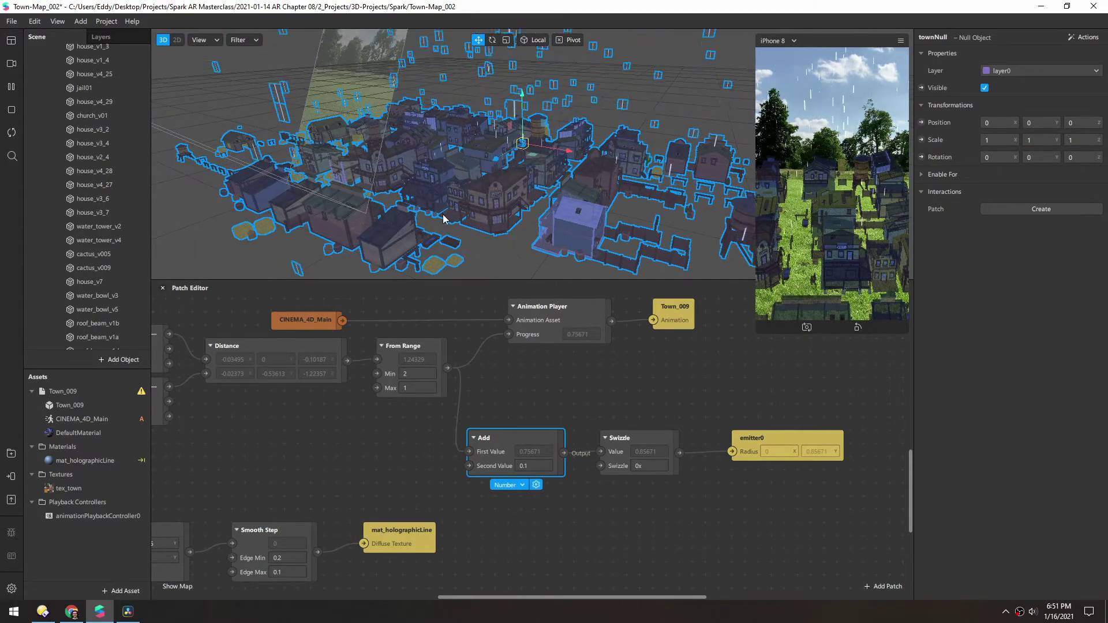
{"action": "middle_click_drag", "start_coordinate": [456, 272], "coordinate": [453, 249]}
{"action": "left_click", "coordinate": [437, 233]}
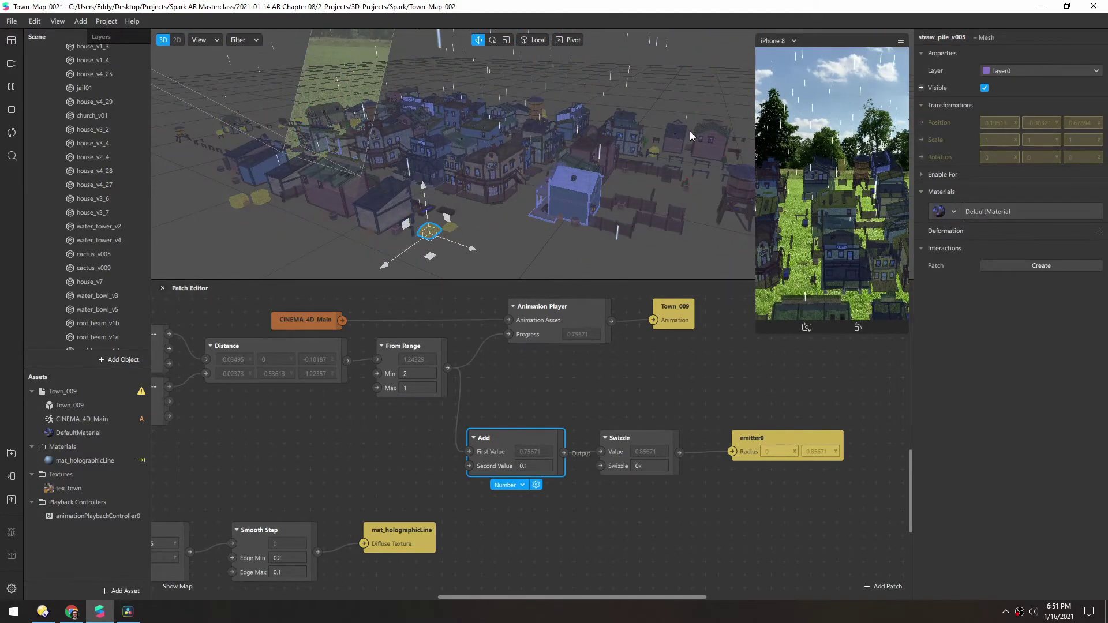
{"action": "left_click_drag", "start_coordinate": [531, 164], "coordinate": [550, 173], "text": "alt"}
{"action": "right_click_drag", "start_coordinate": [549, 171], "coordinate": [552, 248]}
{"action": "right_click_drag", "start_coordinate": [536, 197], "coordinate": [500, 243]}
{"action": "right_click_drag", "start_coordinate": [268, 180], "coordinate": [494, 109]}
{"action": "right_click_drag", "start_coordinate": [532, 202], "coordinate": [510, 158]}
{"action": "scroll", "coordinate": [105, 323], "scroll_direction": "down", "scroll_amount": 10}
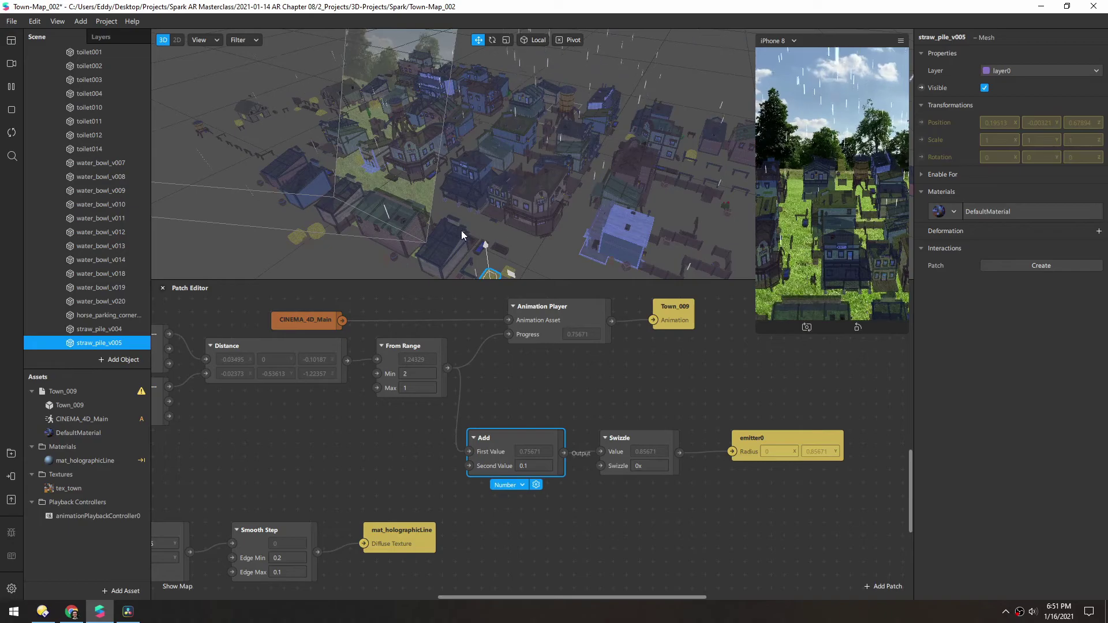
{"action": "left_click_drag", "start_coordinate": [455, 225], "coordinate": [479, 192], "text": "alt"}
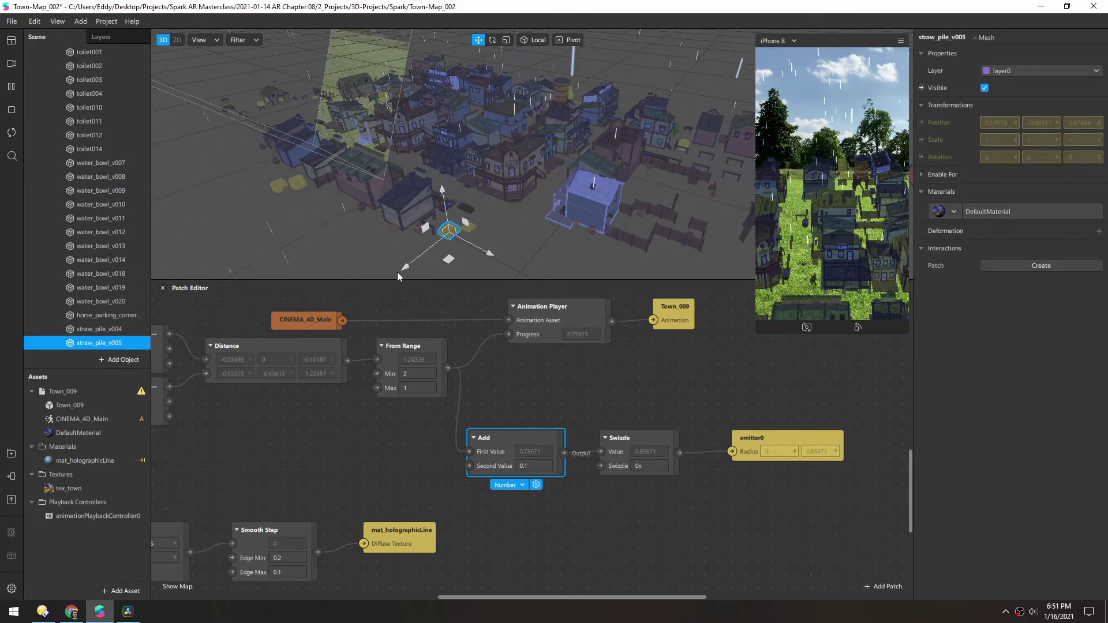
Step: Enlarge the 3D viewport and examine the detailed building models up close, including the front of the bank
{"action": "left_click_drag", "start_coordinate": [413, 281], "coordinate": [413, 351]}
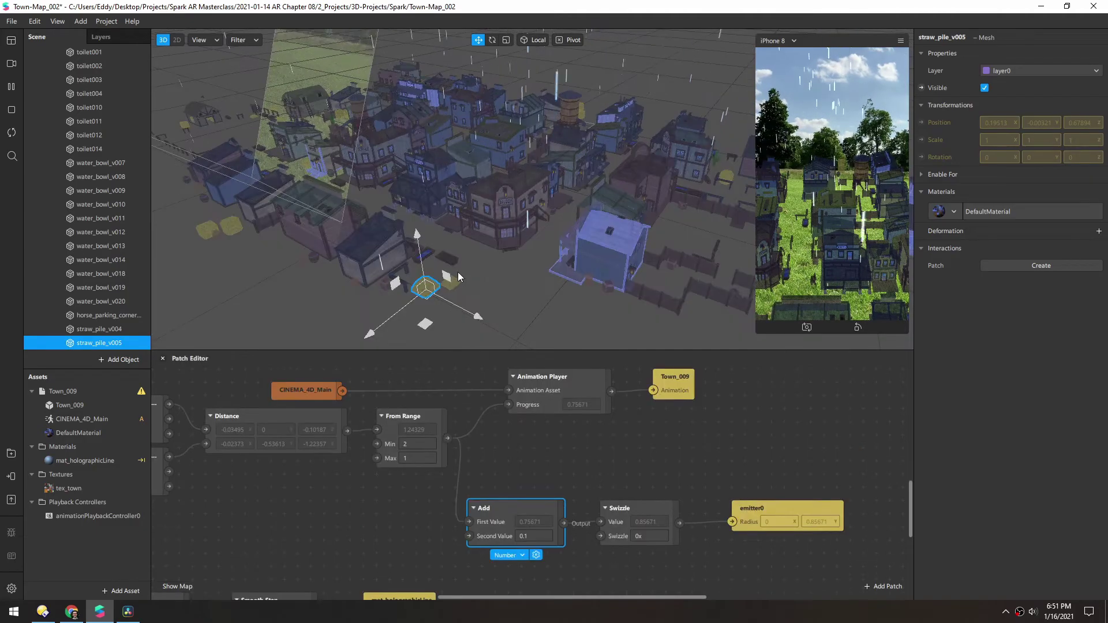
{"action": "mouse_move", "coordinate": [434, 193]}
{"action": "left_mouse_down", "text": "alt"}
{"action": "mouse_move", "coordinate": [419, 178]}
{"action": "mouse_move", "coordinate": [445, 174]}
{"action": "left_mouse_up", "text": "alt"}
{"action": "scroll", "coordinate": [445, 174], "scroll_direction": "up", "scroll_amount": 5}
{"action": "middle_click_drag", "start_coordinate": [357, 163], "coordinate": [459, 175]}
{"action": "right_click_drag", "start_coordinate": [459, 176], "coordinate": [608, 148]}
{"action": "scroll", "coordinate": [462, 174], "scroll_direction": "up", "scroll_amount": 3}
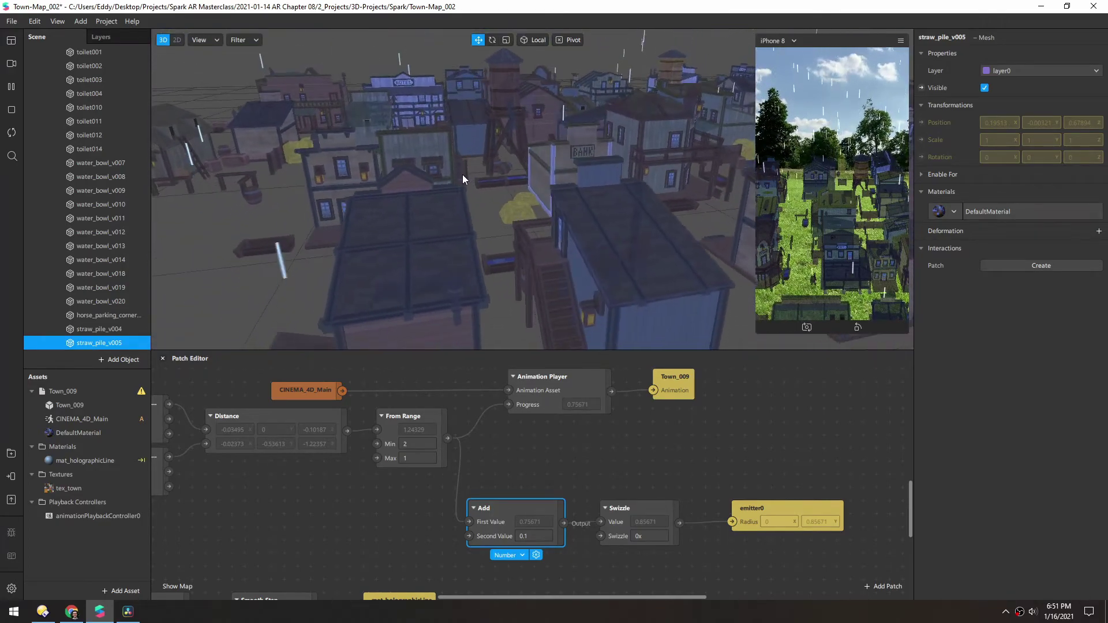
{"action": "right_click_drag", "start_coordinate": [462, 174], "coordinate": [406, 168]}
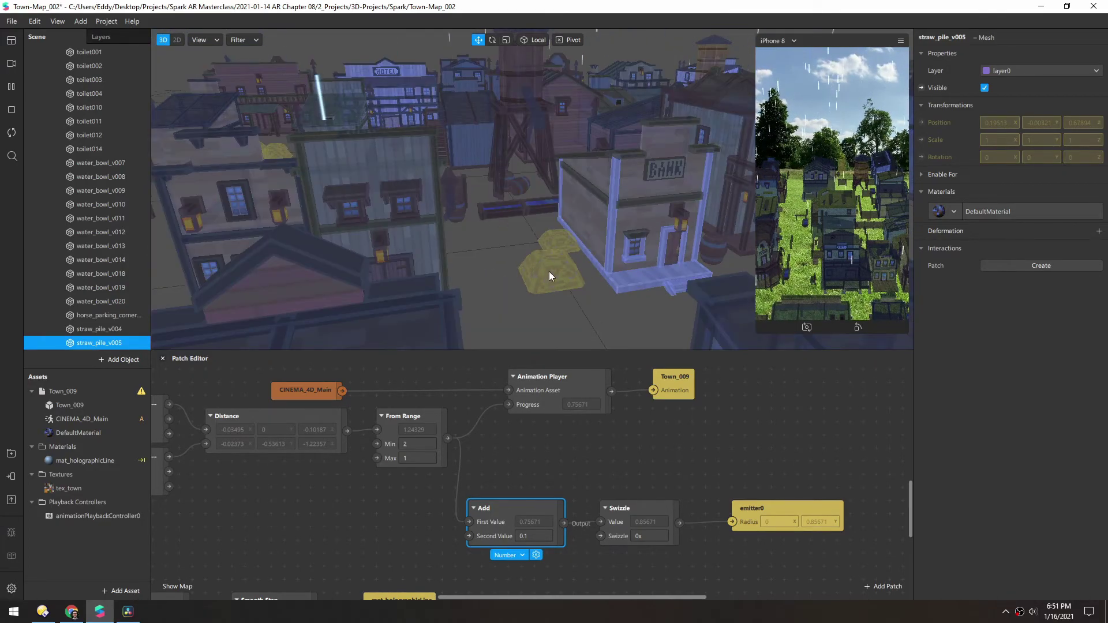
{"action": "scroll", "coordinate": [548, 271], "scroll_direction": "up", "scroll_amount": 3}
{"action": "middle_click_drag", "start_coordinate": [582, 275], "coordinate": [573, 231]}
{"action": "right_click_drag", "start_coordinate": [574, 232], "coordinate": [422, 142]}
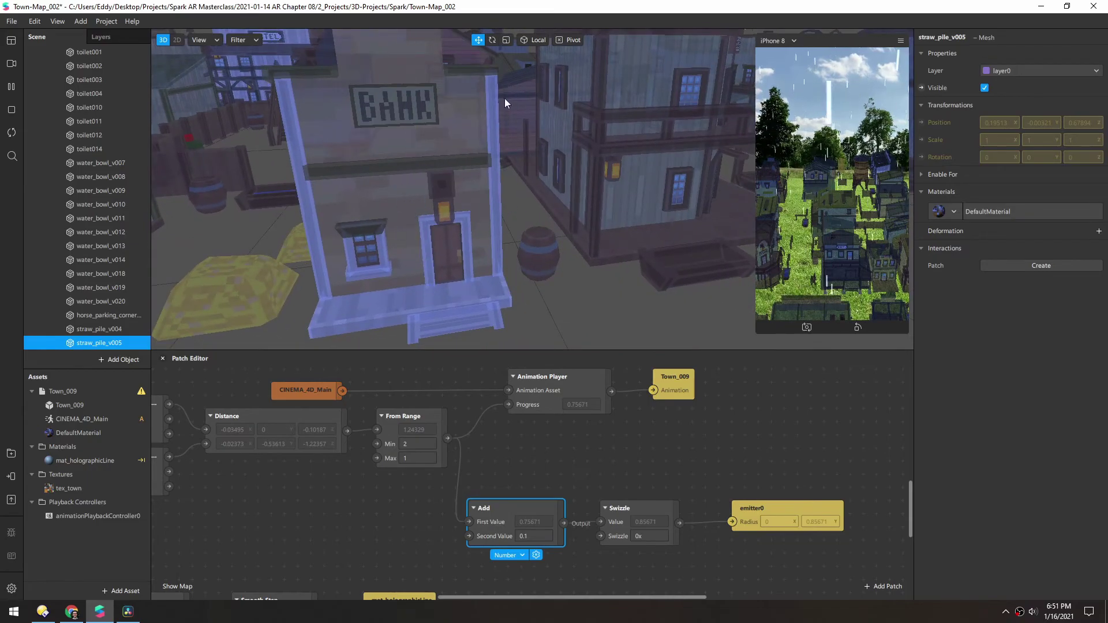
{"action": "right_click_drag", "start_coordinate": [610, 159], "coordinate": [461, 168]}
{"action": "scroll", "coordinate": [552, 165], "scroll_direction": "down", "scroll_amount": 3}
{"action": "scroll", "coordinate": [457, 145], "scroll_direction": "down", "scroll_amount": 2}
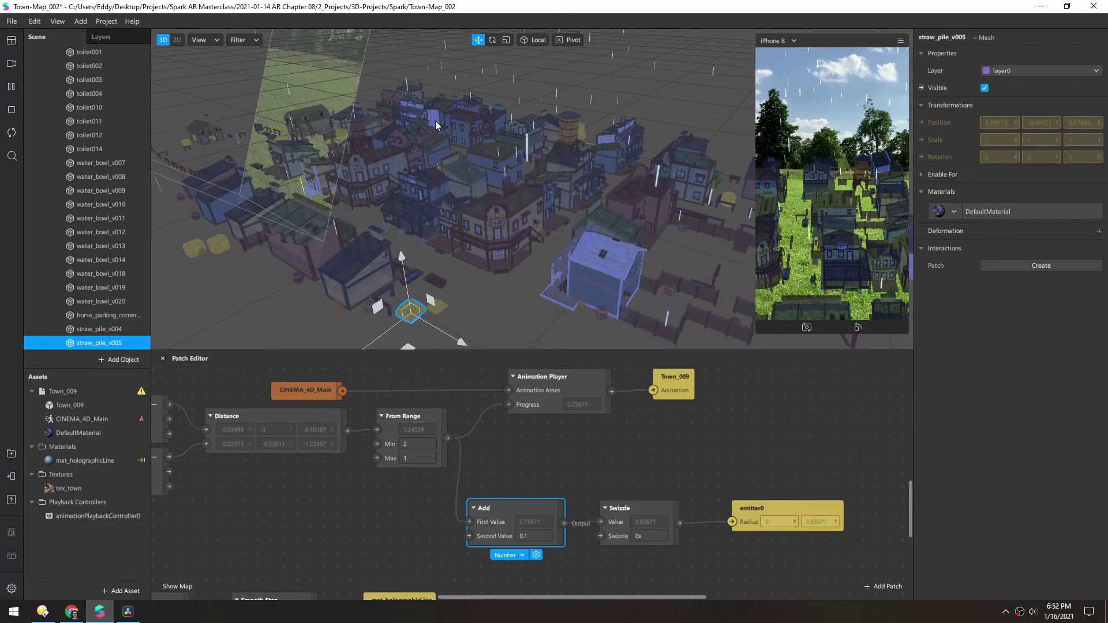